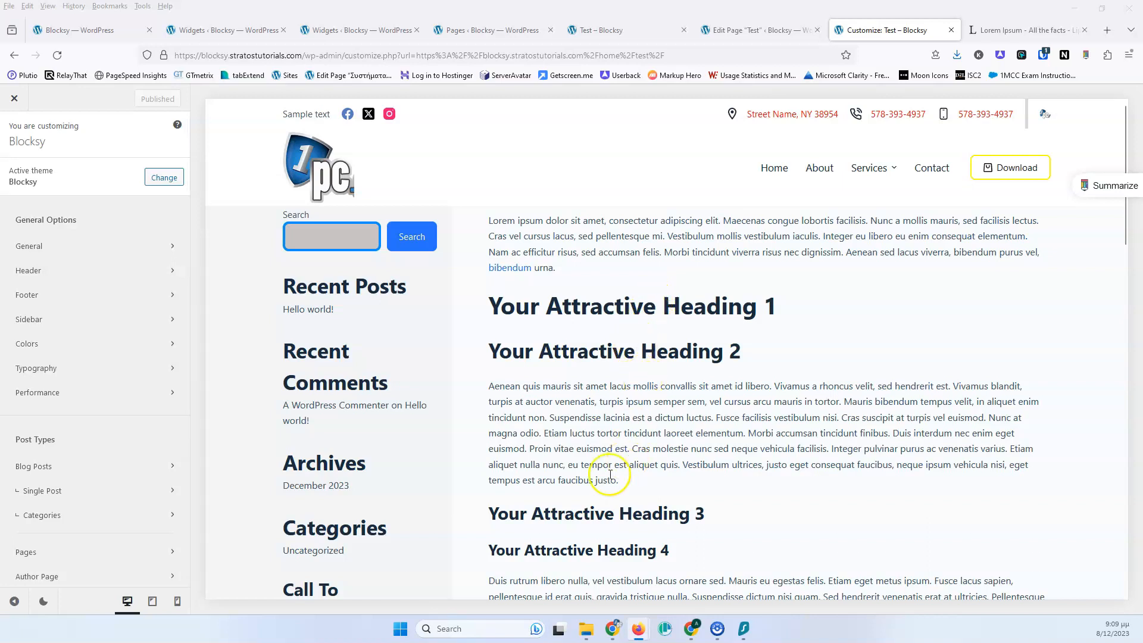
Open the Colors settings and adjust Global Color Palette Color 1 to a dark red, #9a2929
{"action": "left_click", "coordinate": [102, 343]}
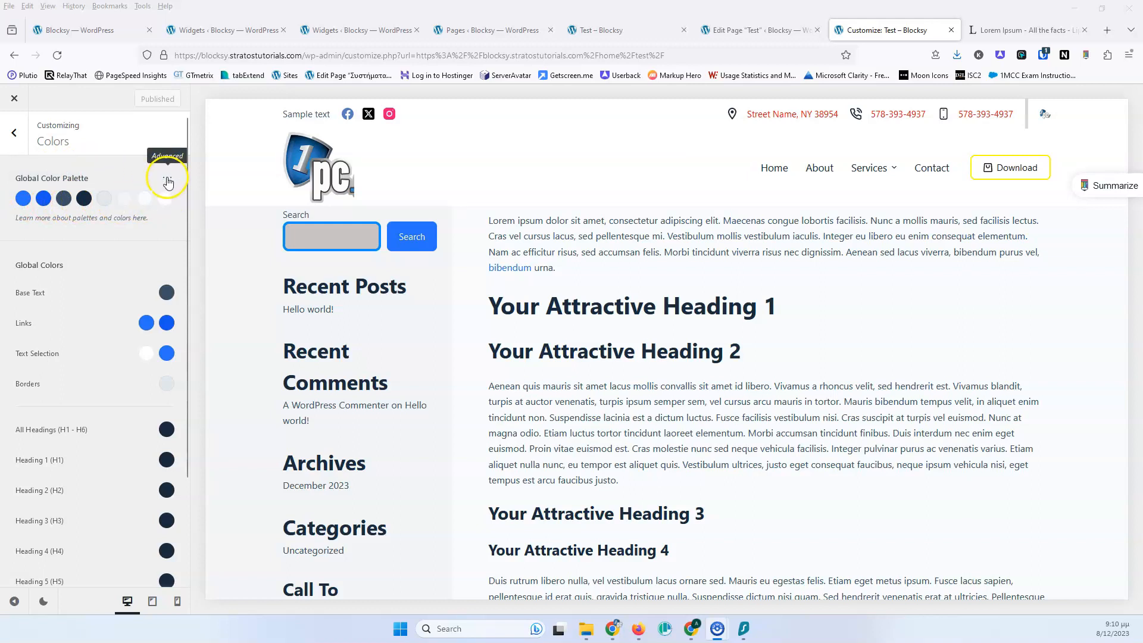
{"action": "left_click", "coordinate": [23, 200]}
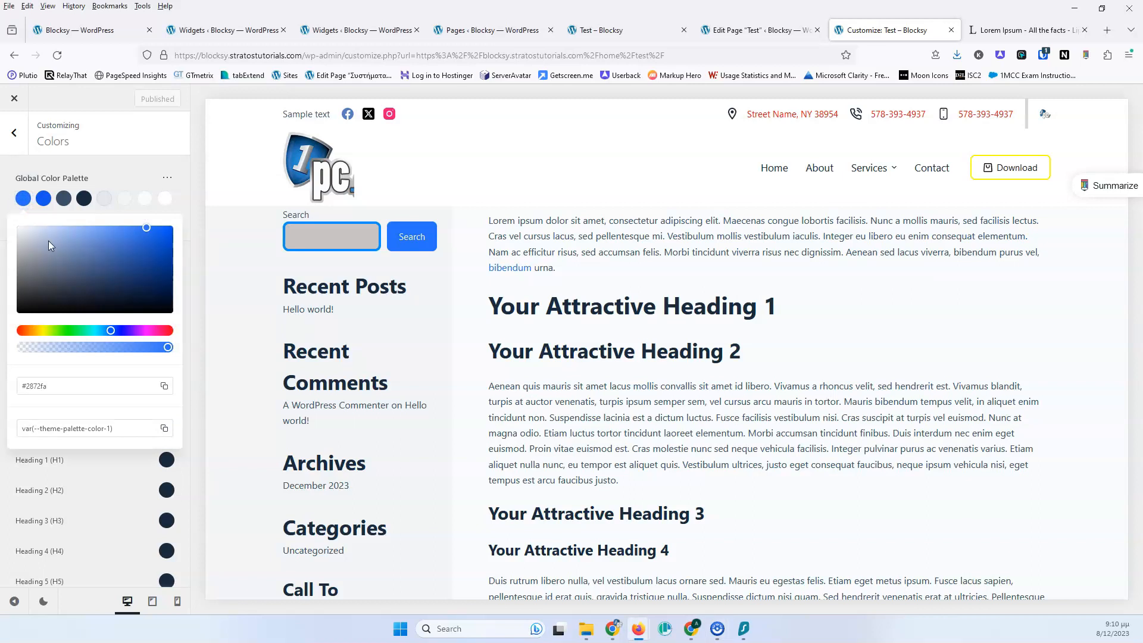
{"action": "left_click_drag", "start_coordinate": [63, 256], "coordinate": [87, 270]}
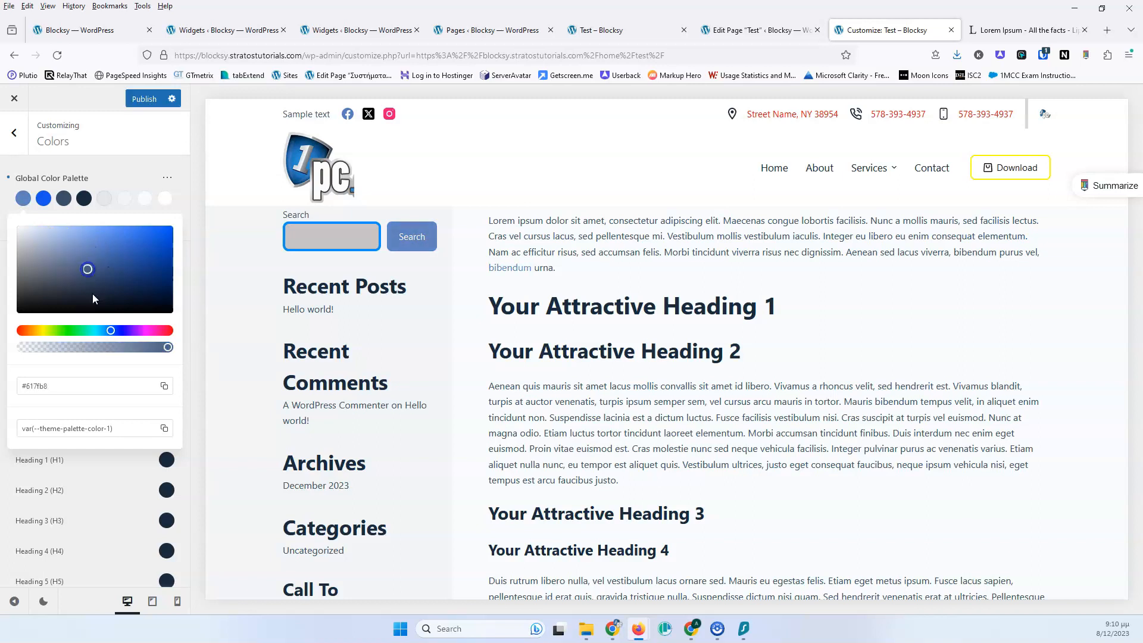
{"action": "left_click_drag", "start_coordinate": [111, 331], "coordinate": [170, 332]}
{"action": "left_click_drag", "start_coordinate": [125, 280], "coordinate": [167, 230]}
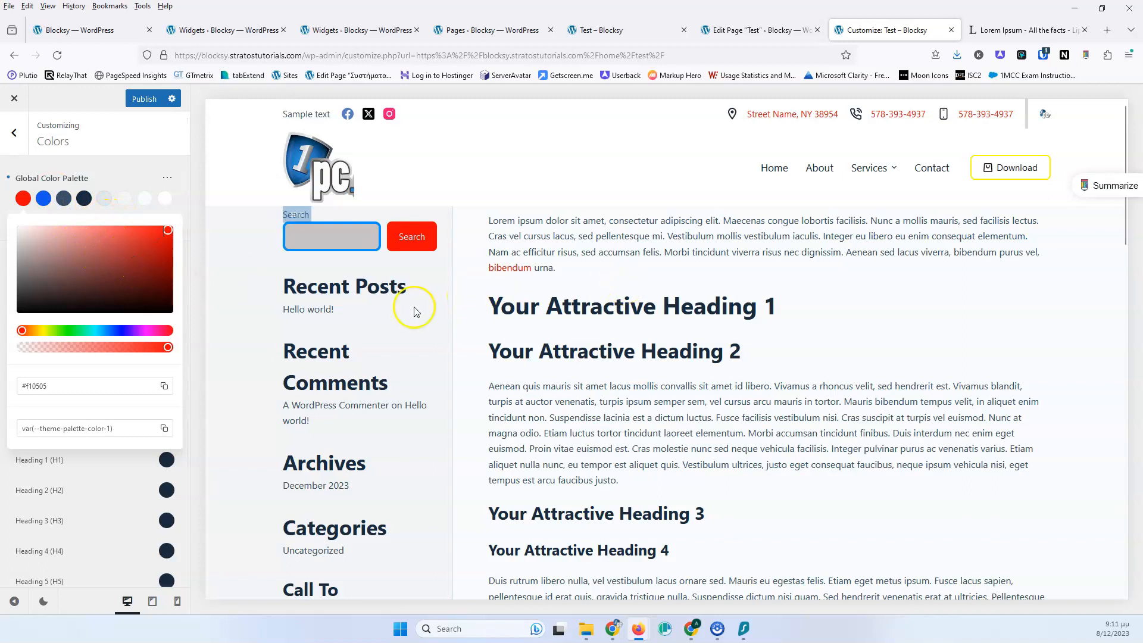
{"action": "left_click_drag", "start_coordinate": [84, 275], "coordinate": [130, 261]}
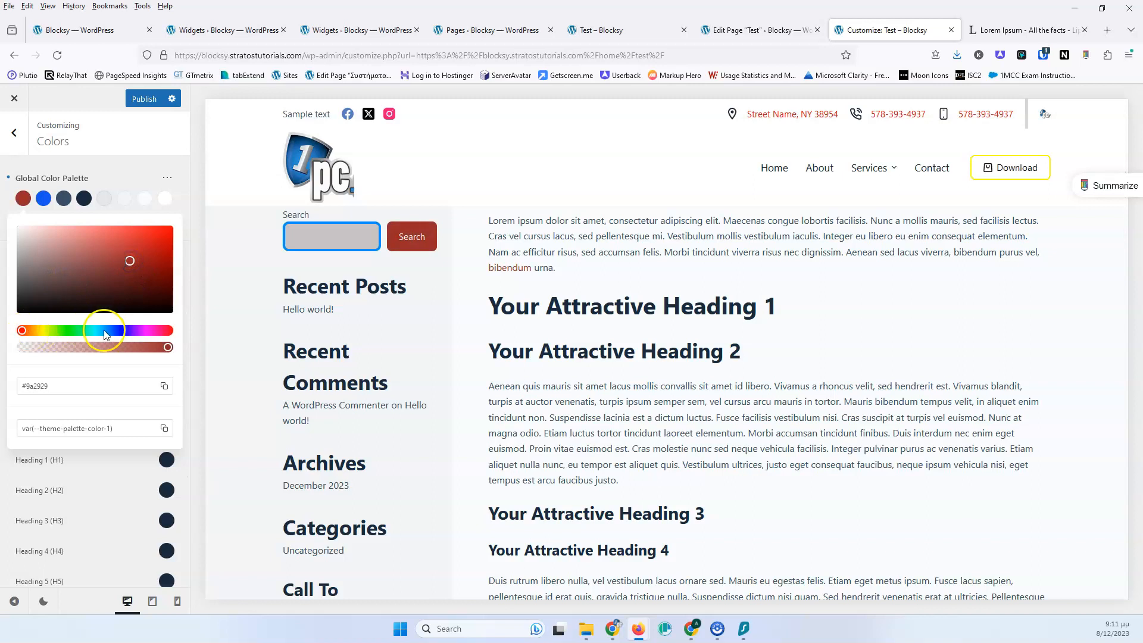
Shift Color 1's hue to teal and try a lower opacity before restoring it to full, giving #299990
{"action": "left_click_drag", "start_coordinate": [25, 330], "coordinate": [93, 331]}
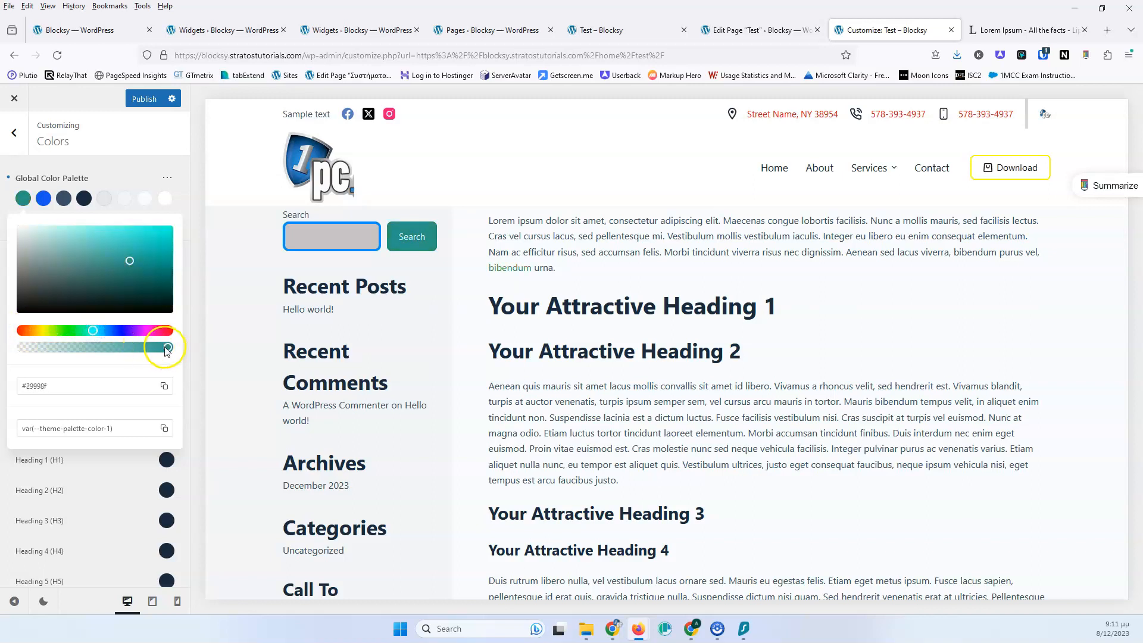
{"action": "left_click_drag", "start_coordinate": [170, 349], "coordinate": [82, 351]}
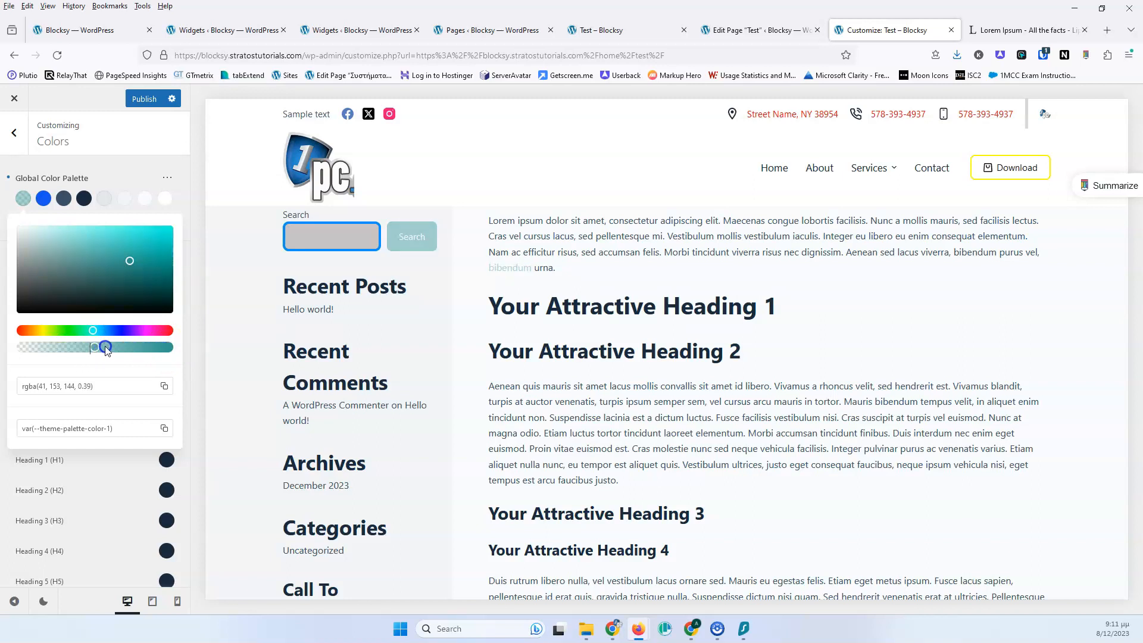
{"action": "left_click", "coordinate": [106, 348]}
{"action": "left_click_drag", "start_coordinate": [76, 350], "coordinate": [76, 350]}
{"action": "left_click", "coordinate": [168, 348]}
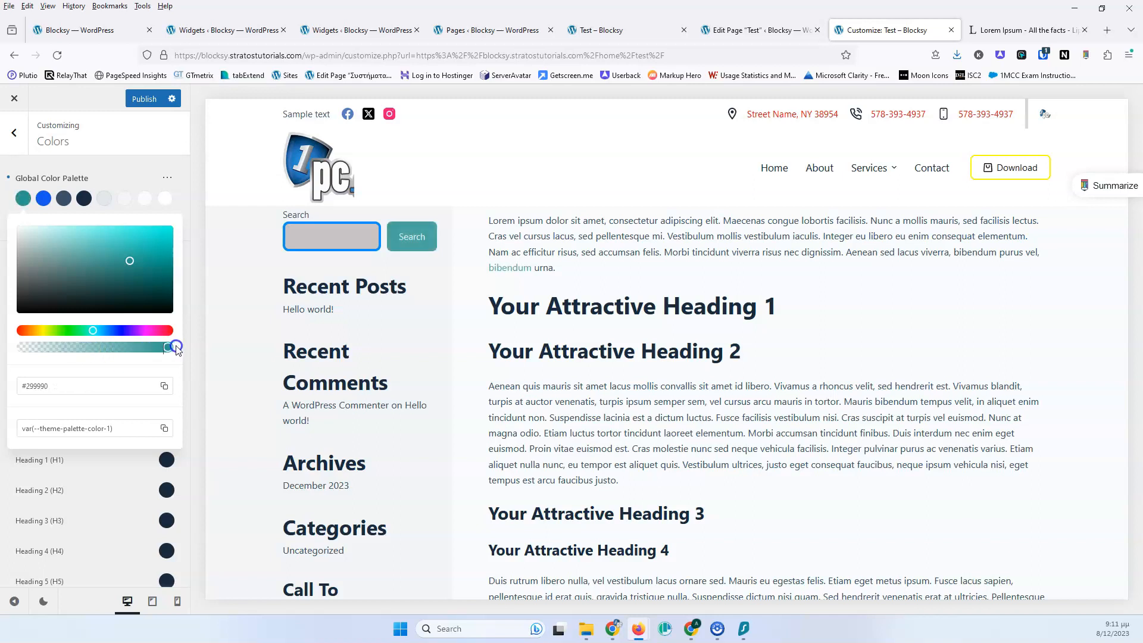
Refine palette Color 1 to a lighter turquoise, #54e0d6
{"action": "left_click", "coordinate": [85, 430]}
{"action": "triple_click", "coordinate": [85, 429]}
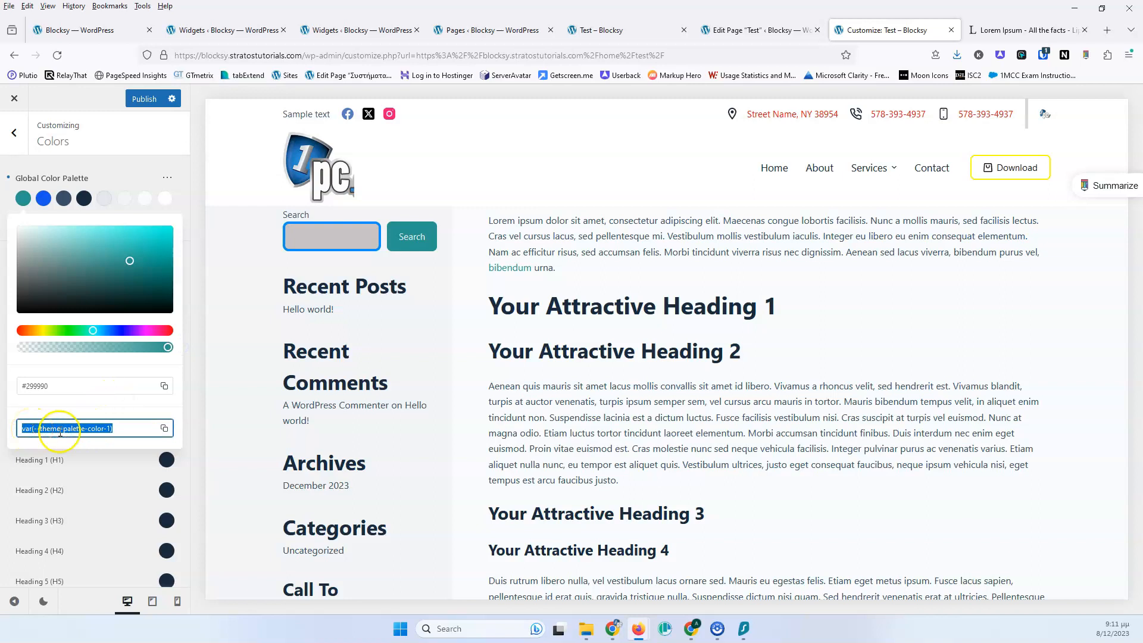
{"action": "left_click_drag", "start_coordinate": [71, 255], "coordinate": [132, 252]}
{"action": "left_click", "coordinate": [46, 387]}
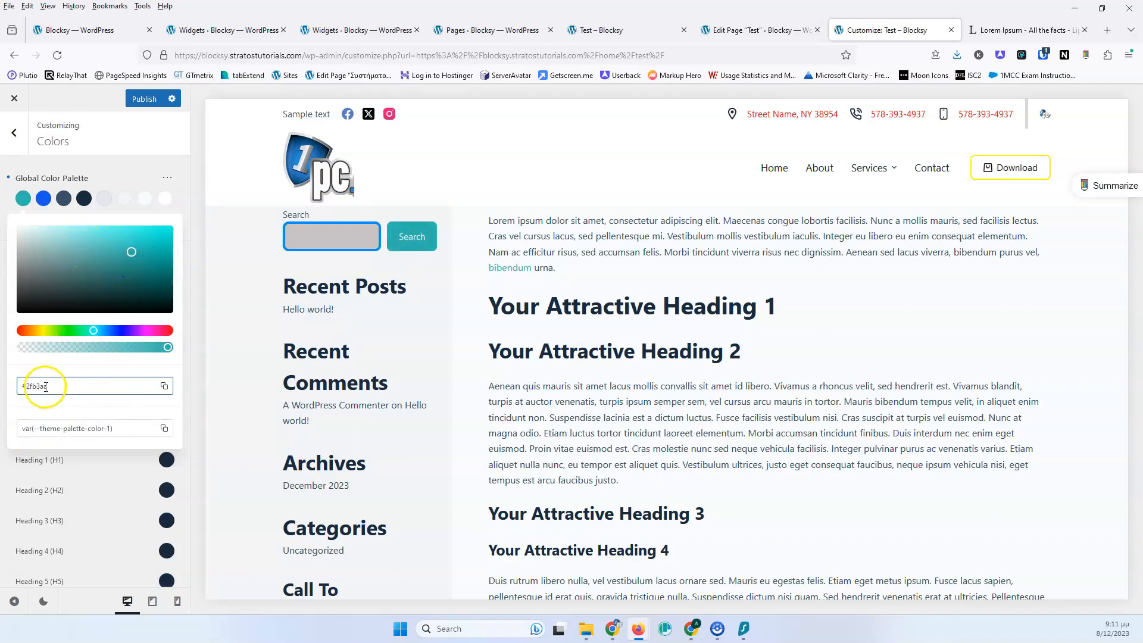
{"action": "left_click", "coordinate": [55, 428]}
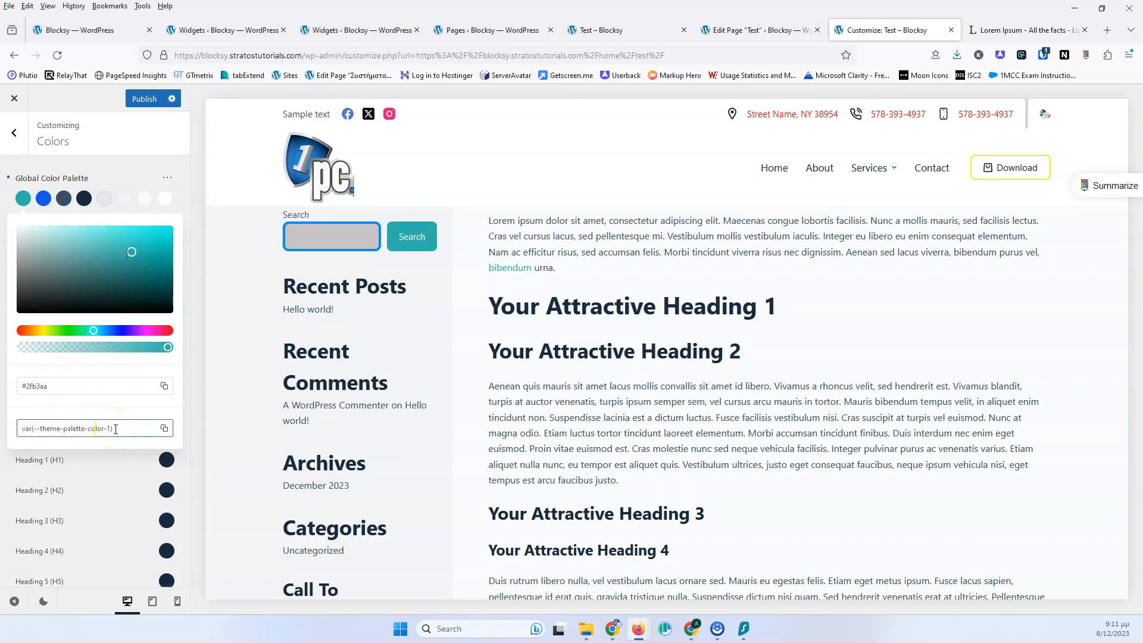
{"action": "left_click_drag", "start_coordinate": [89, 242], "coordinate": [115, 240]}
{"action": "left_click", "coordinate": [48, 428]}
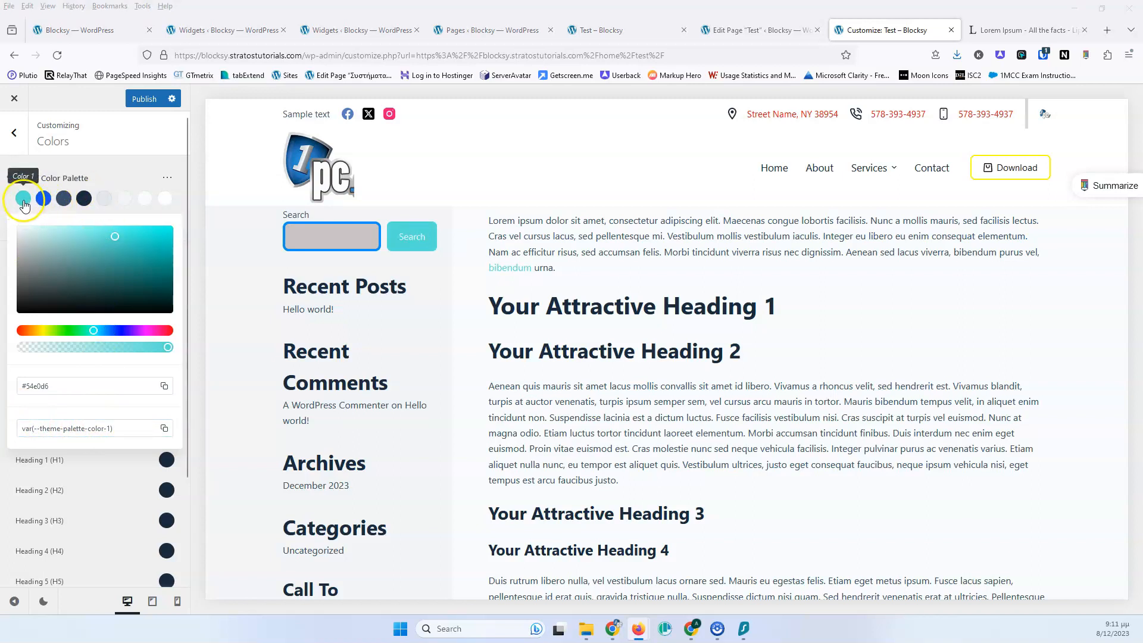
Set palette Color 2 to a vivid blue, #0051ff
{"action": "left_click", "coordinate": [72, 153]}
{"action": "left_click", "coordinate": [43, 200]}
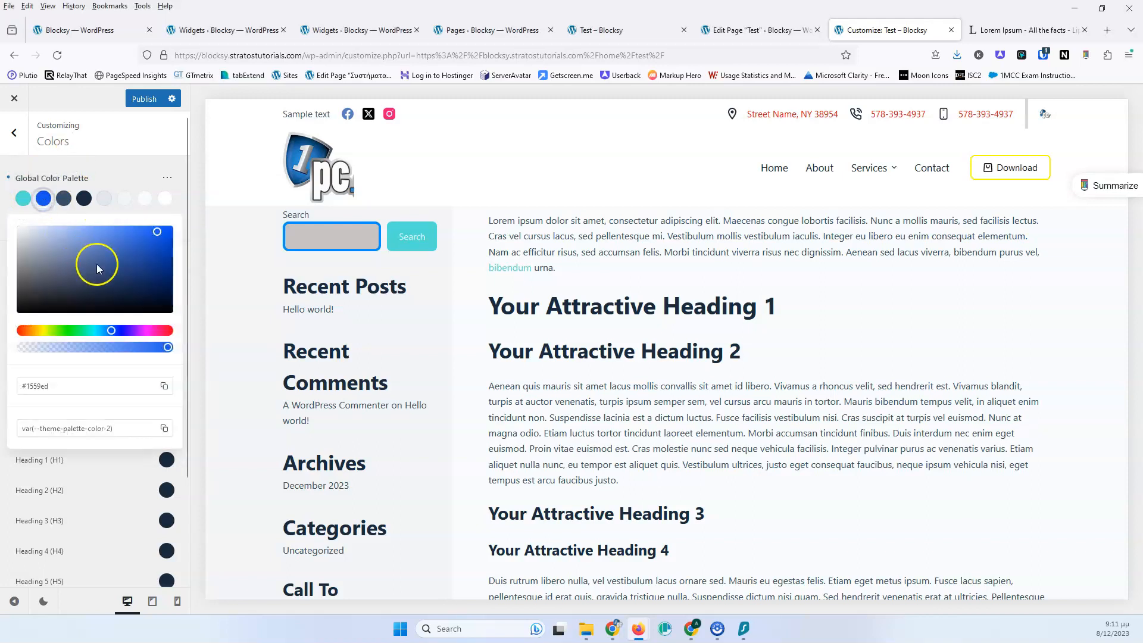
{"action": "left_click_drag", "start_coordinate": [96, 263], "coordinate": [173, 230]}
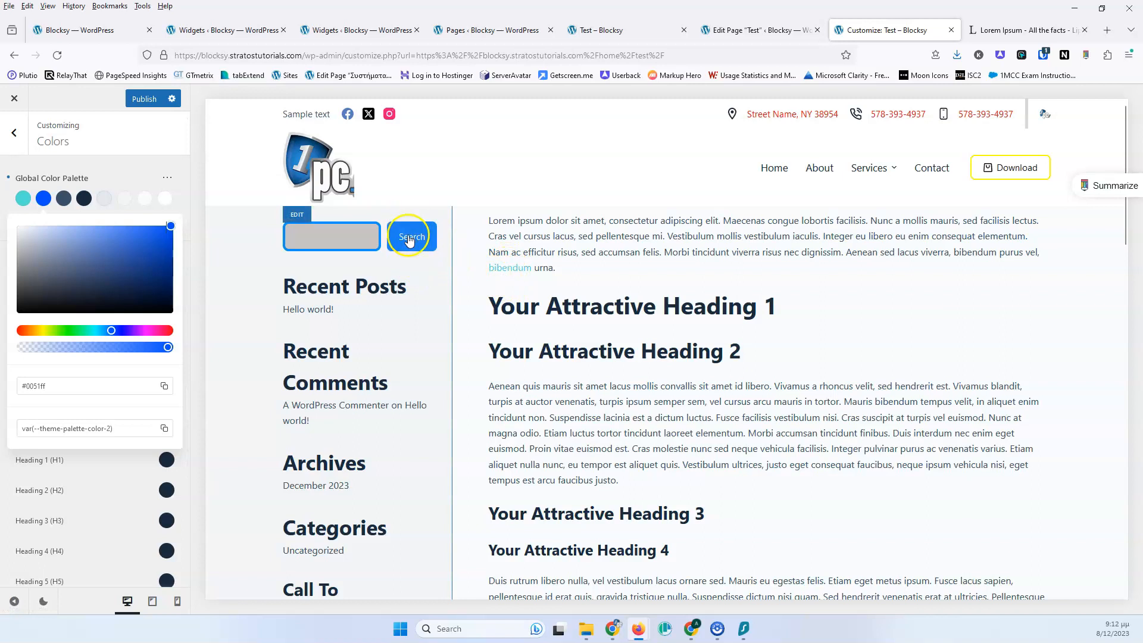
{"action": "left_click", "coordinate": [108, 173]}
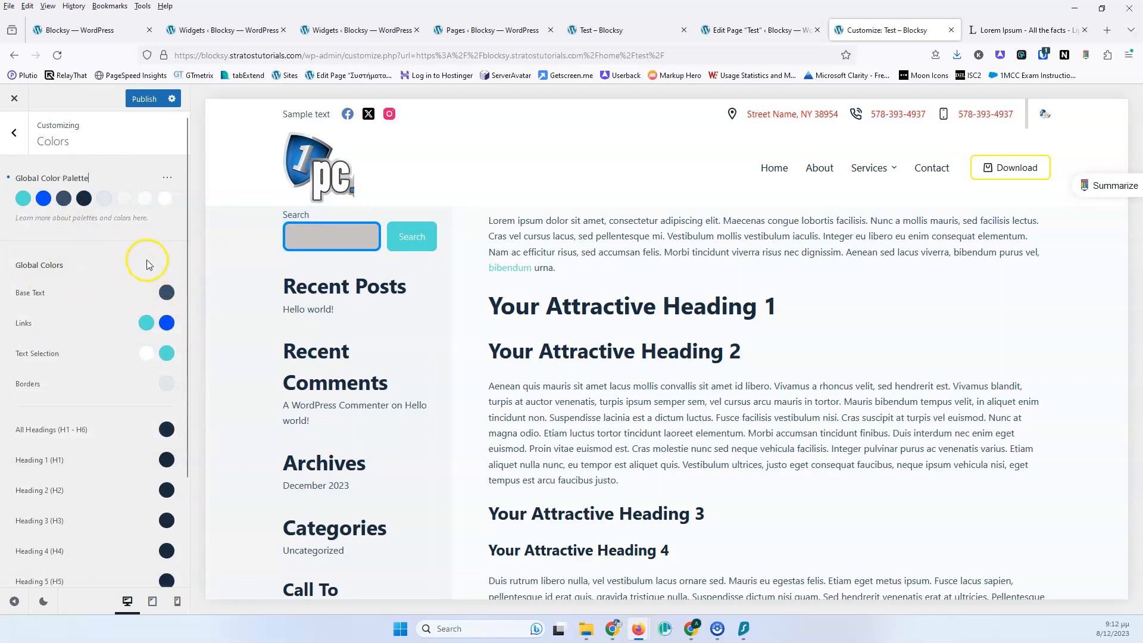
Adjust palette Color 3 to a slightly lighter grey, #585e65
{"action": "left_click", "coordinate": [65, 203]}
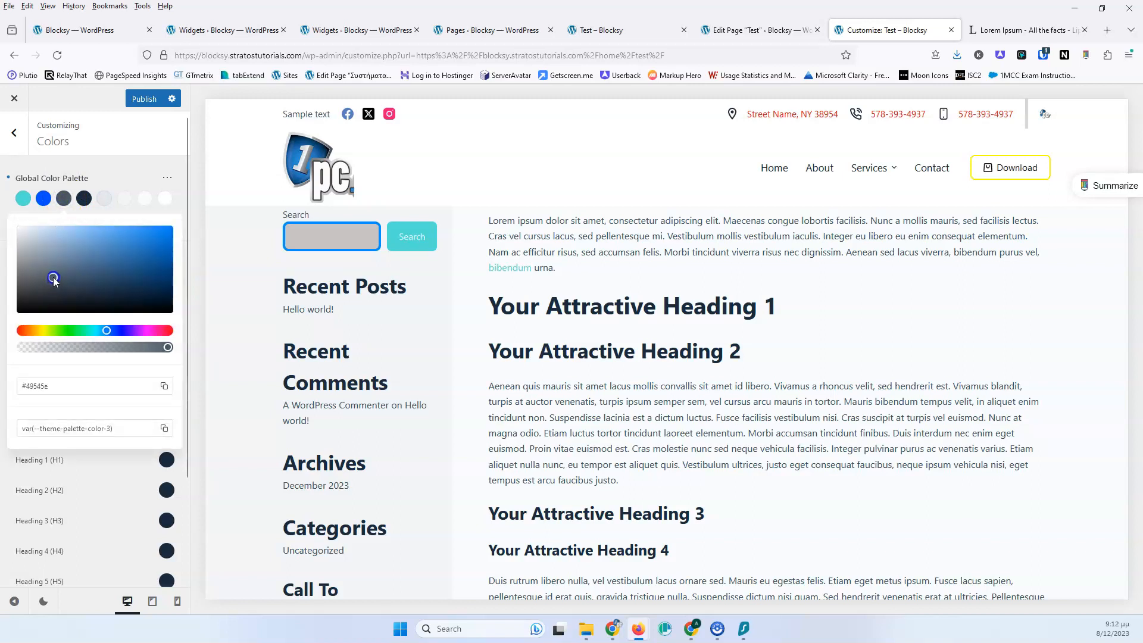
{"action": "left_click_drag", "start_coordinate": [42, 277], "coordinate": [43, 277]}
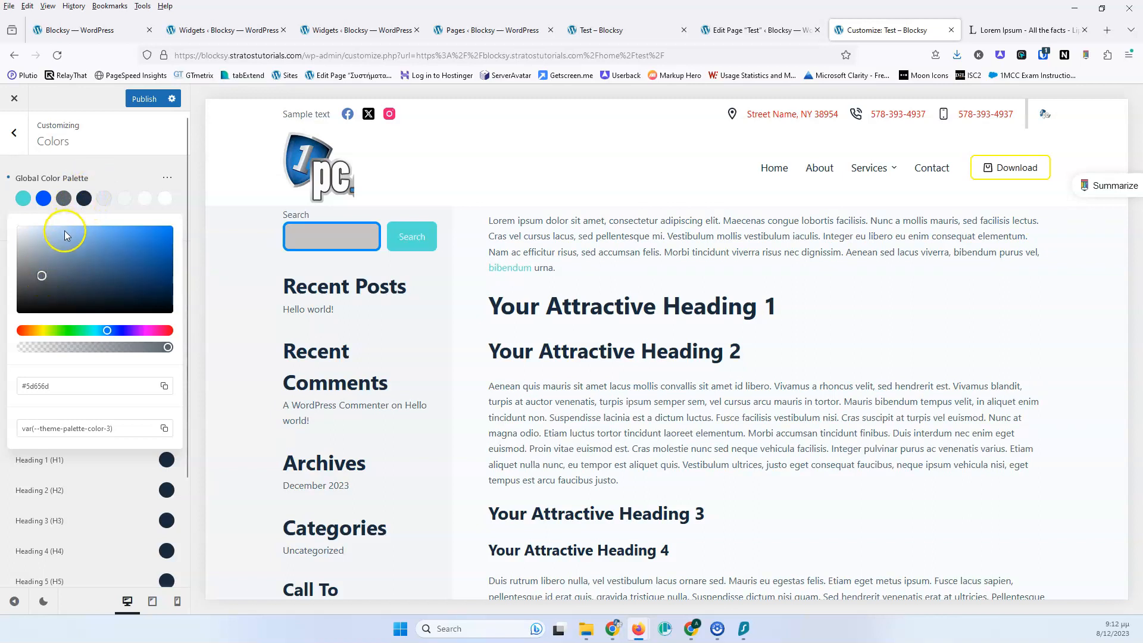
{"action": "left_click", "coordinate": [42, 277]}
{"action": "left_click_drag", "start_coordinate": [36, 283], "coordinate": [38, 283]}
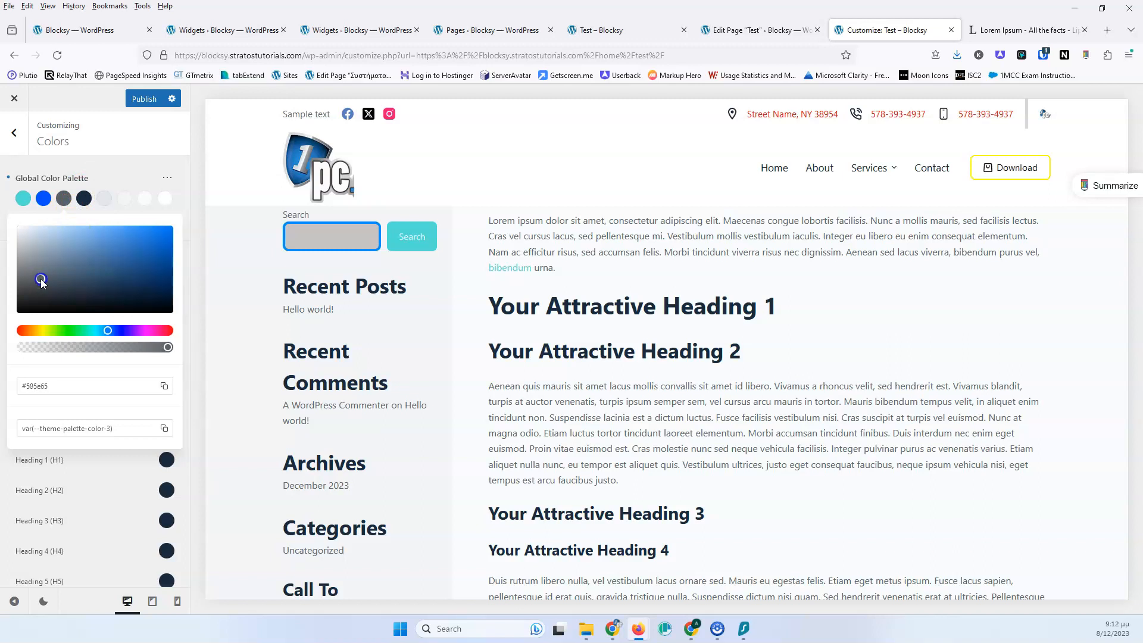
{"action": "left_click", "coordinate": [111, 166]}
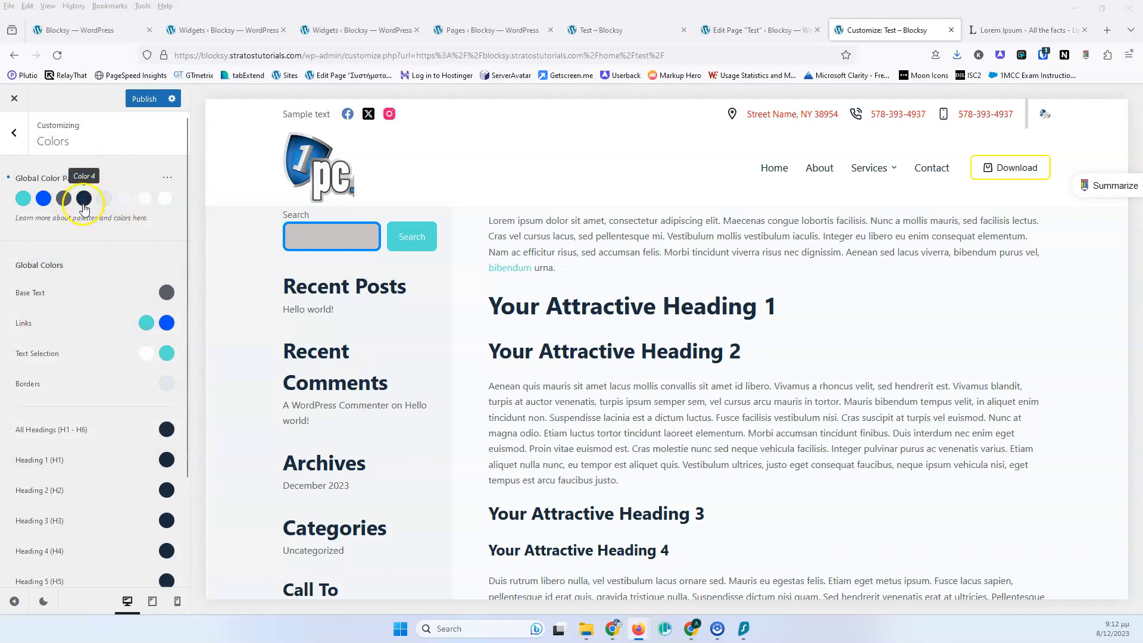
Set palette Color 4 to black, #000000
{"action": "scroll", "coordinate": [128, 444], "scroll_direction": "down", "scroll_amount": 2}
{"action": "scroll", "coordinate": [104, 423], "scroll_direction": "up", "scroll_amount": 2}
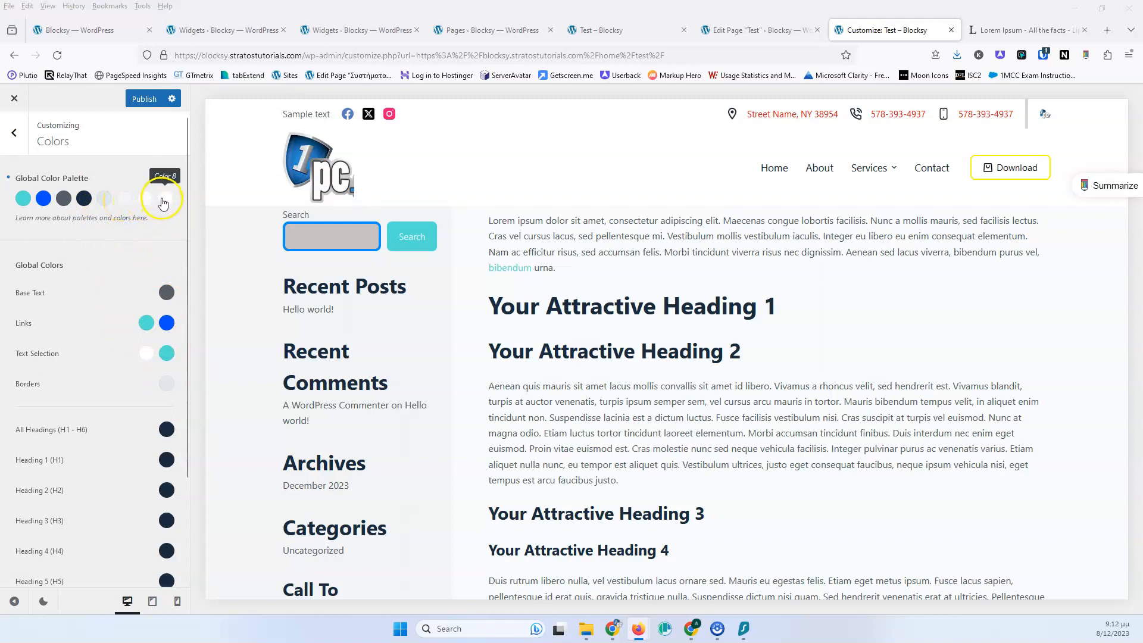
{"action": "scroll", "coordinate": [144, 209], "scroll_direction": "down", "scroll_amount": 2}
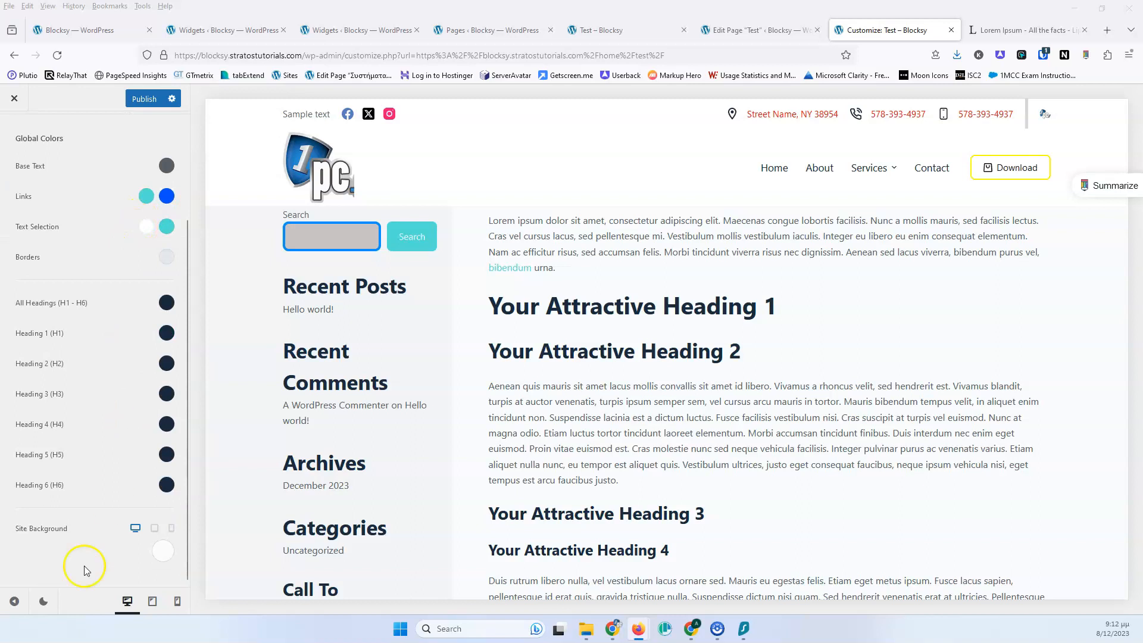
{"action": "scroll", "coordinate": [104, 345], "scroll_direction": "up", "scroll_amount": 2}
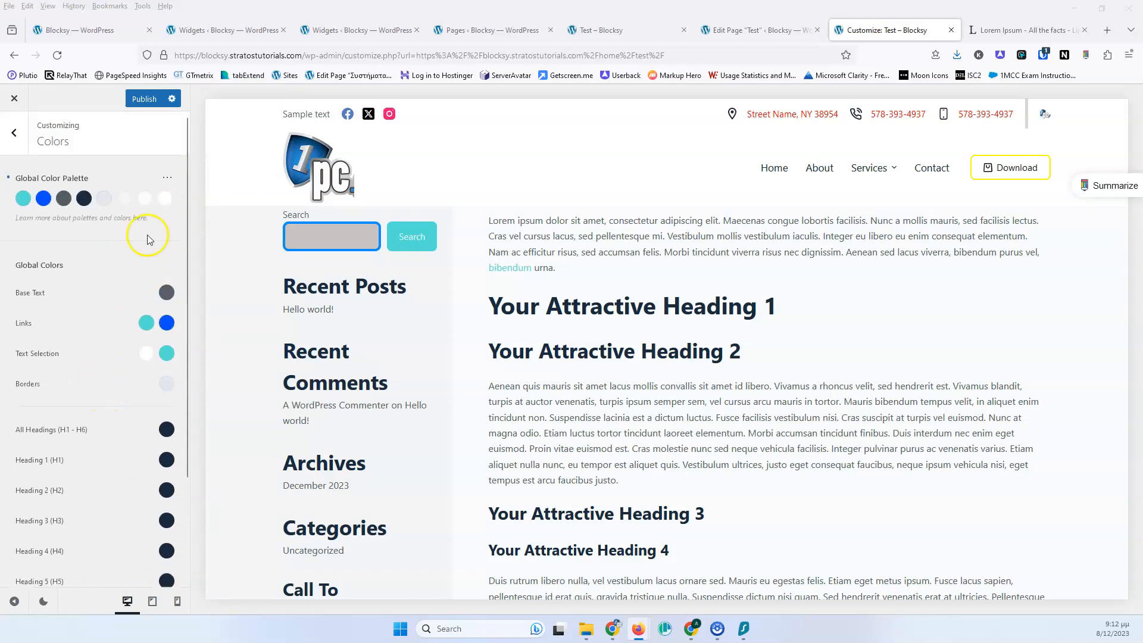
{"action": "left_click", "coordinate": [165, 203]}
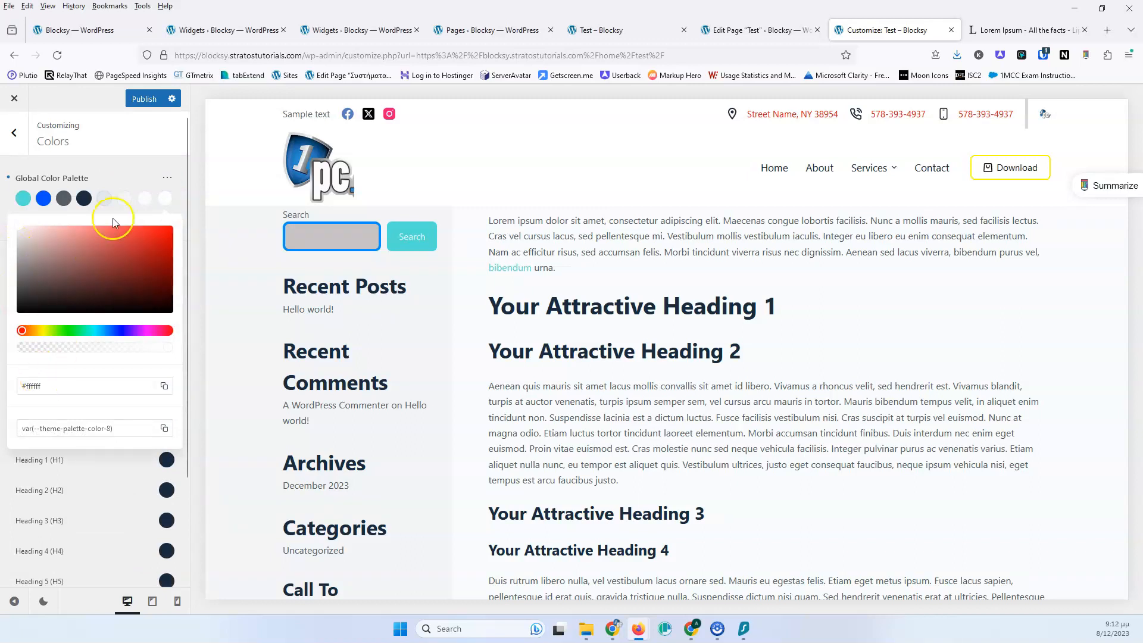
{"action": "left_click", "coordinate": [137, 164]}
{"action": "left_click", "coordinate": [87, 203]}
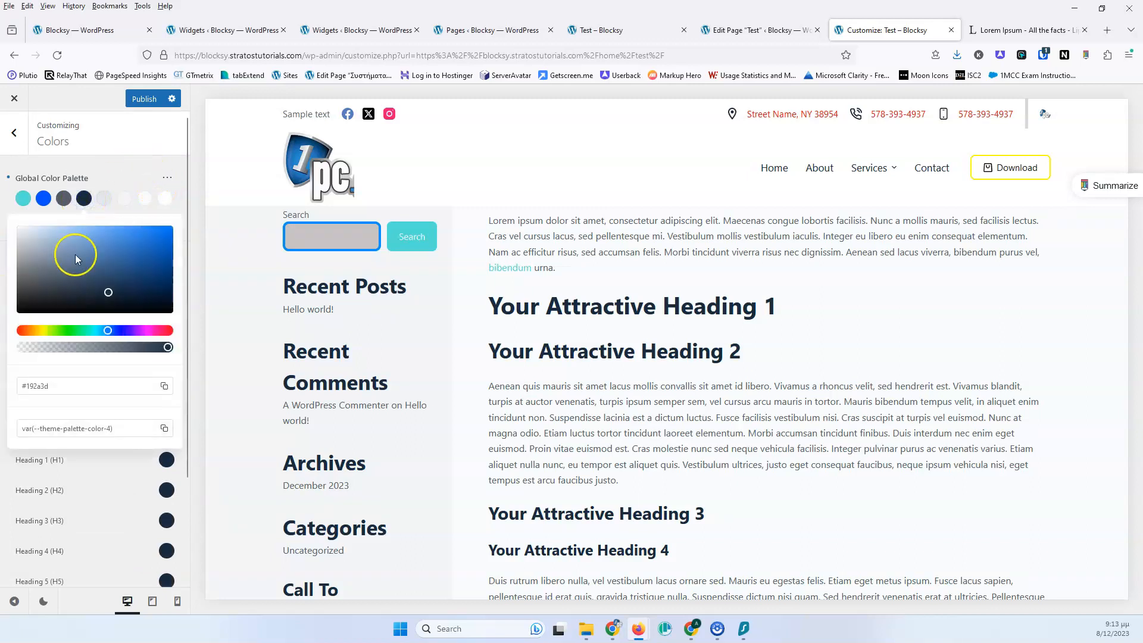
{"action": "left_click_drag", "start_coordinate": [85, 318], "coordinate": [12, 318]}
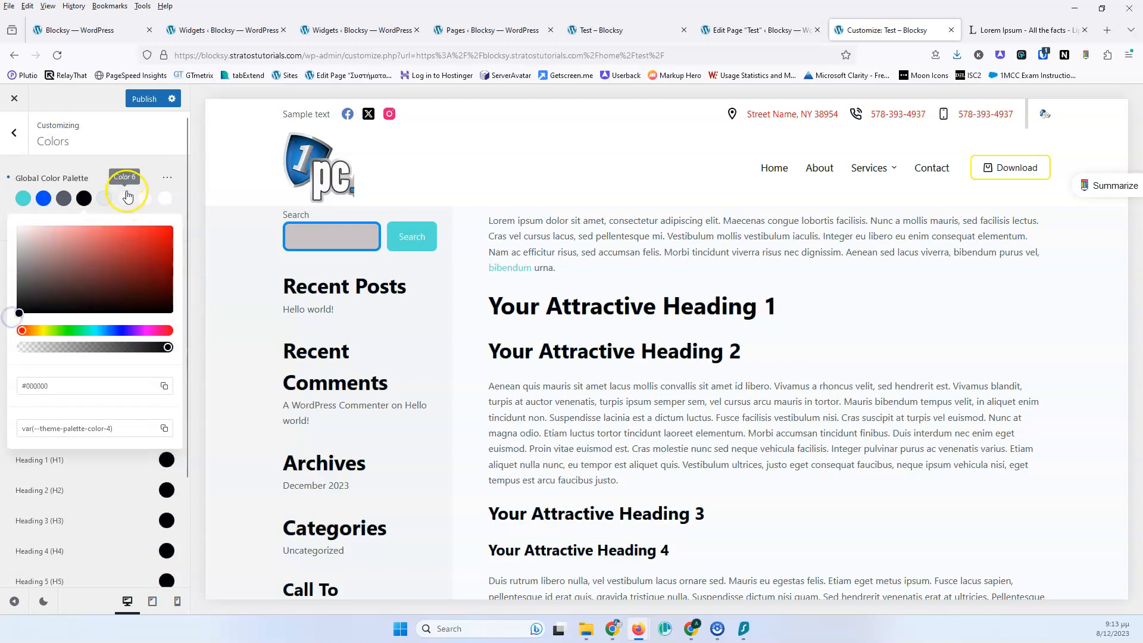
{"action": "left_click", "coordinate": [139, 166]}
Open the Color Palettes presets and apply Palette #2
{"action": "left_click", "coordinate": [166, 180]}
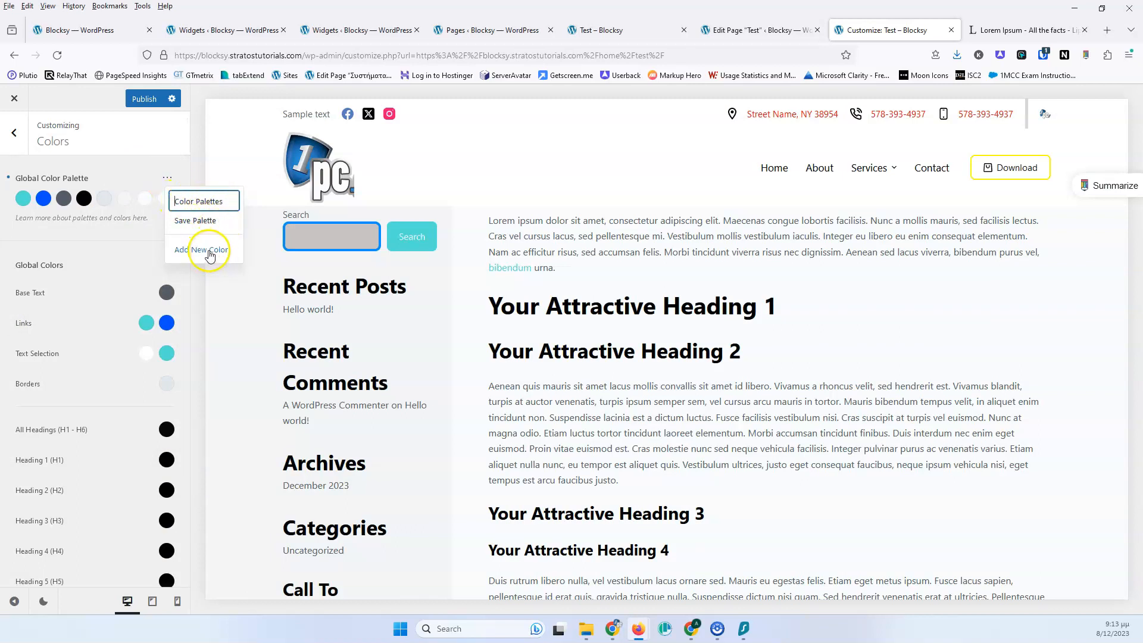
{"action": "left_click", "coordinate": [194, 202]}
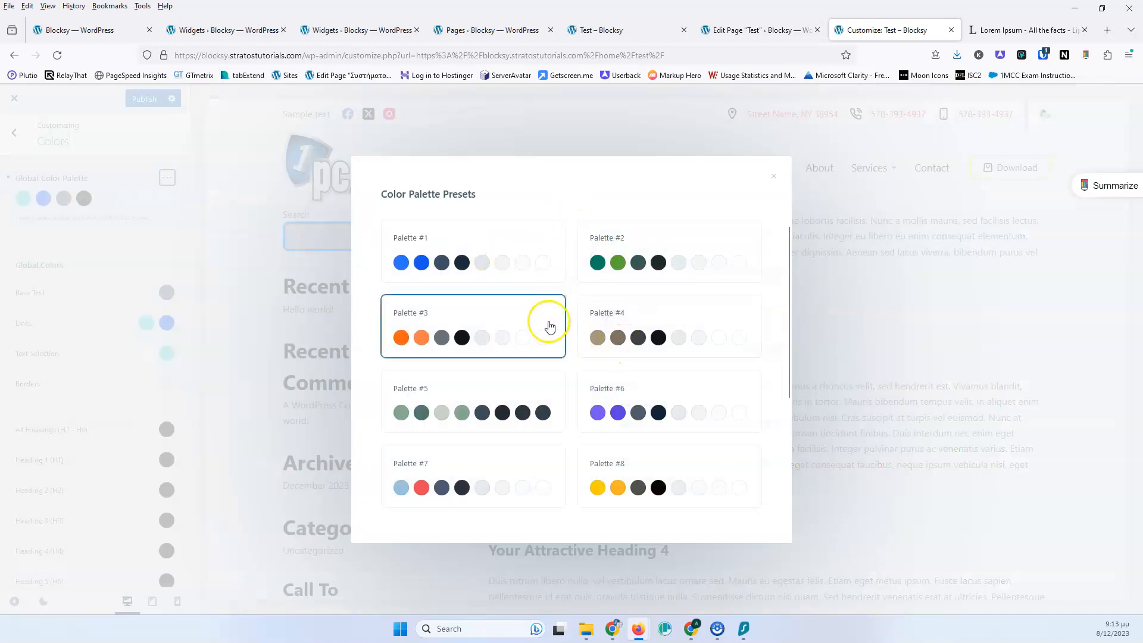
{"action": "scroll", "coordinate": [632, 298], "scroll_direction": "down", "scroll_amount": 2}
{"action": "scroll", "coordinate": [632, 298], "scroll_direction": "down", "scroll_amount": 2}
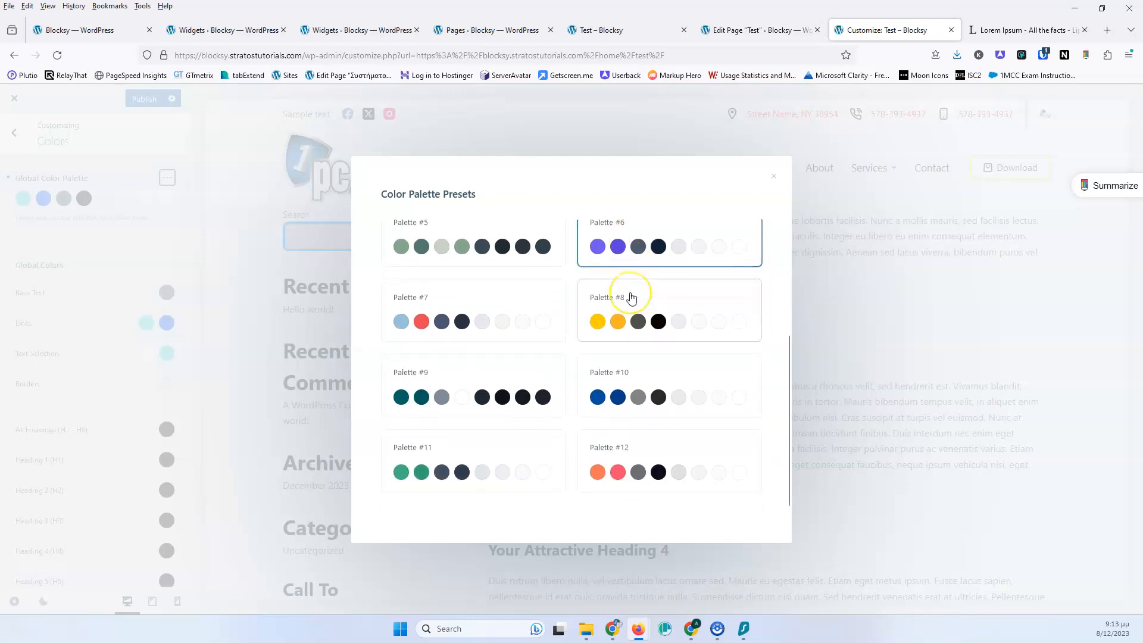
{"action": "scroll", "coordinate": [584, 340], "scroll_direction": "up", "scroll_amount": 4}
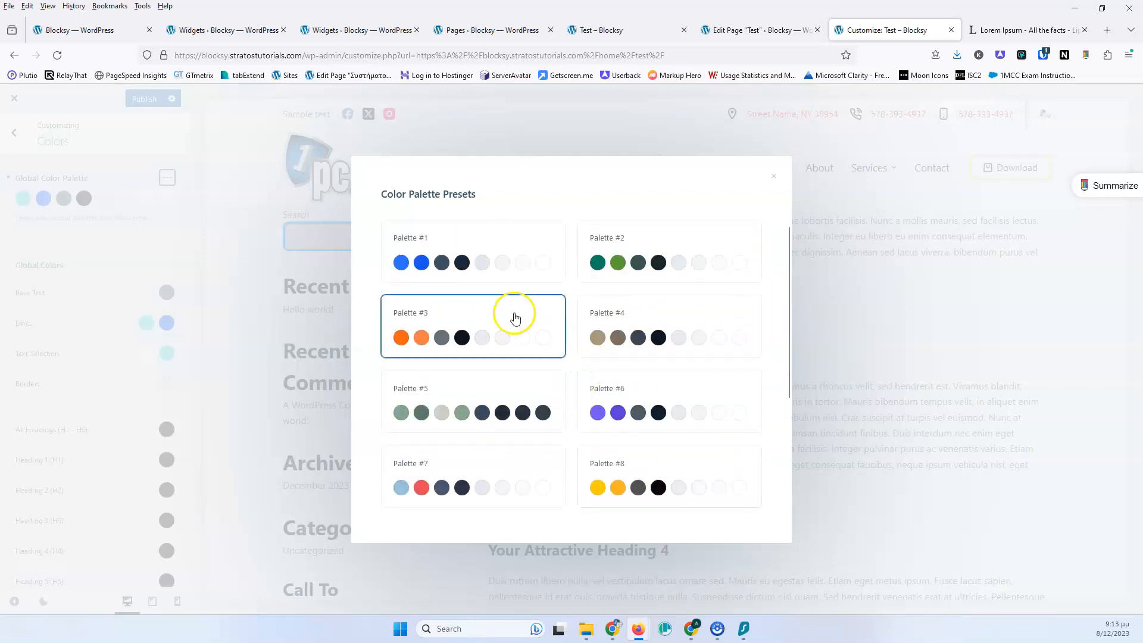
{"action": "left_click", "coordinate": [619, 266]}
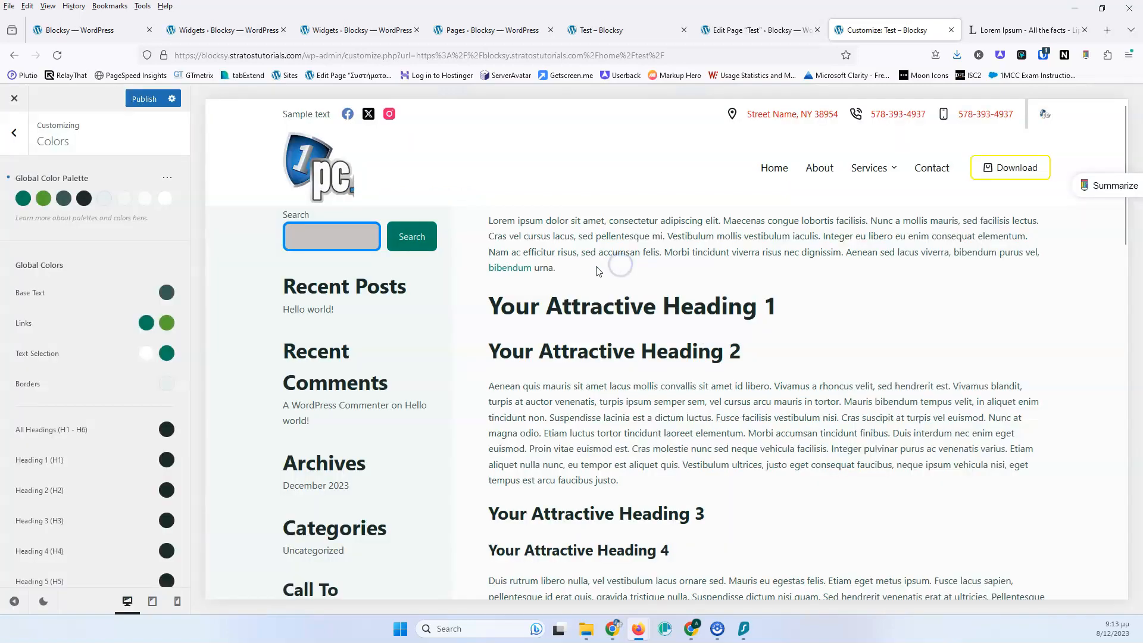
Apply Palette #5 from the Color Palettes presets
{"action": "left_click", "coordinate": [167, 177]}
{"action": "left_click", "coordinate": [203, 202]}
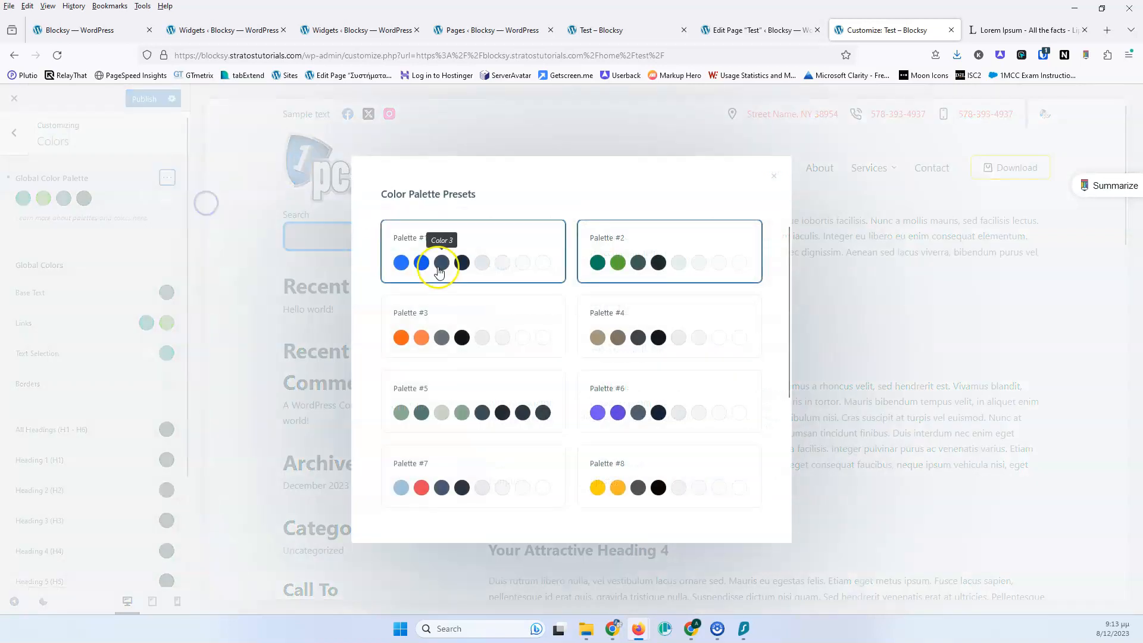
{"action": "left_click", "coordinate": [480, 386]}
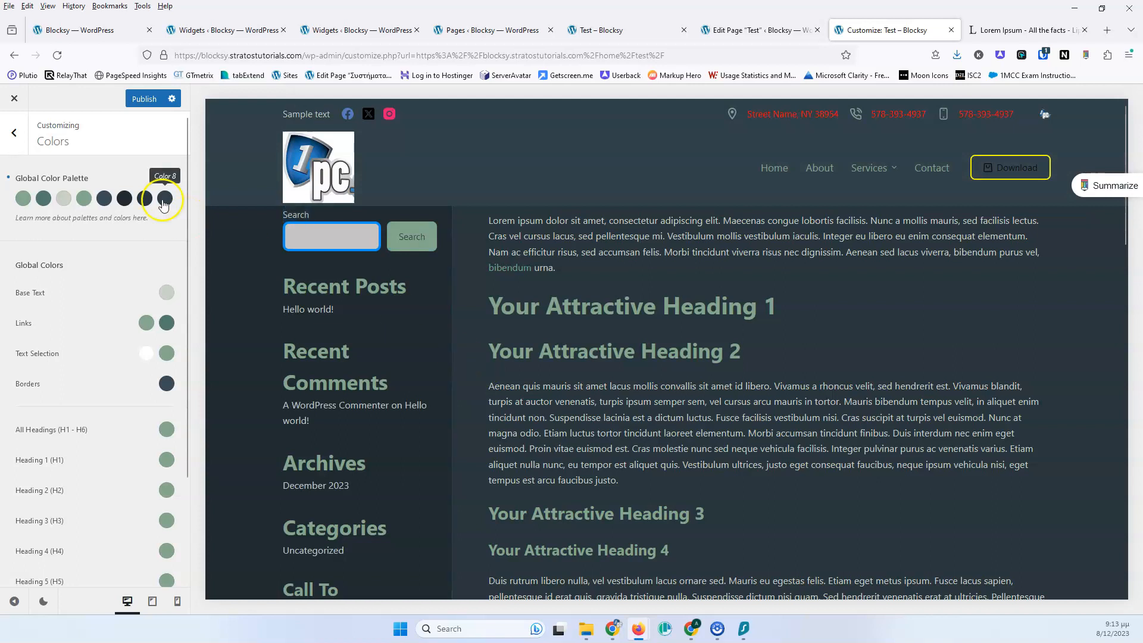
{"action": "left_click", "coordinate": [165, 178]}
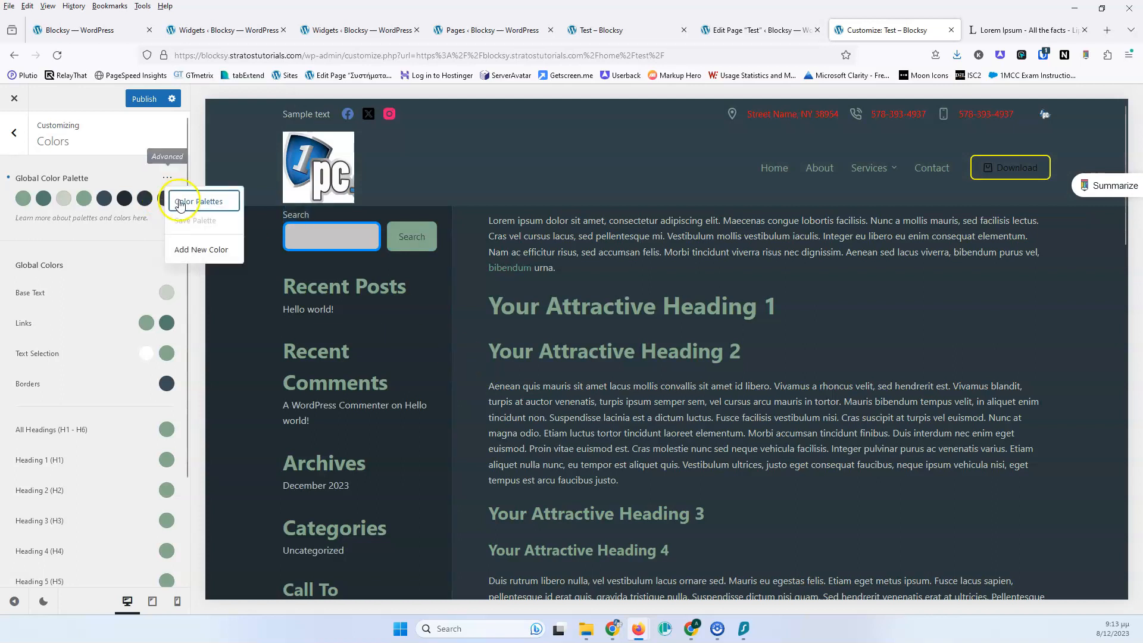
{"action": "left_click", "coordinate": [192, 201]}
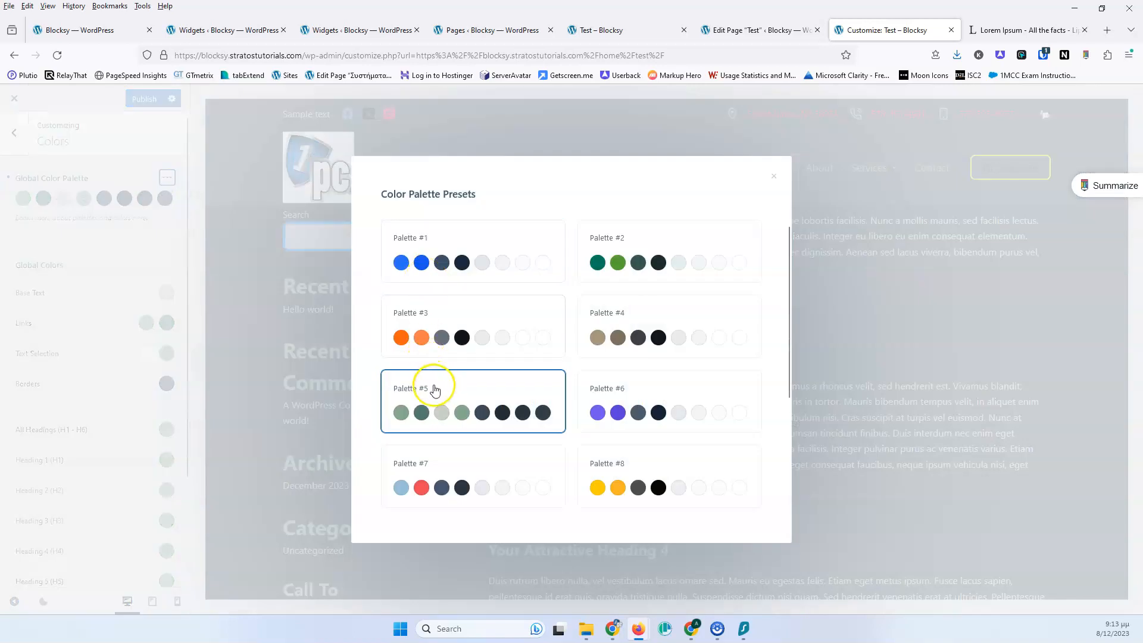
{"action": "left_click", "coordinate": [424, 393]}
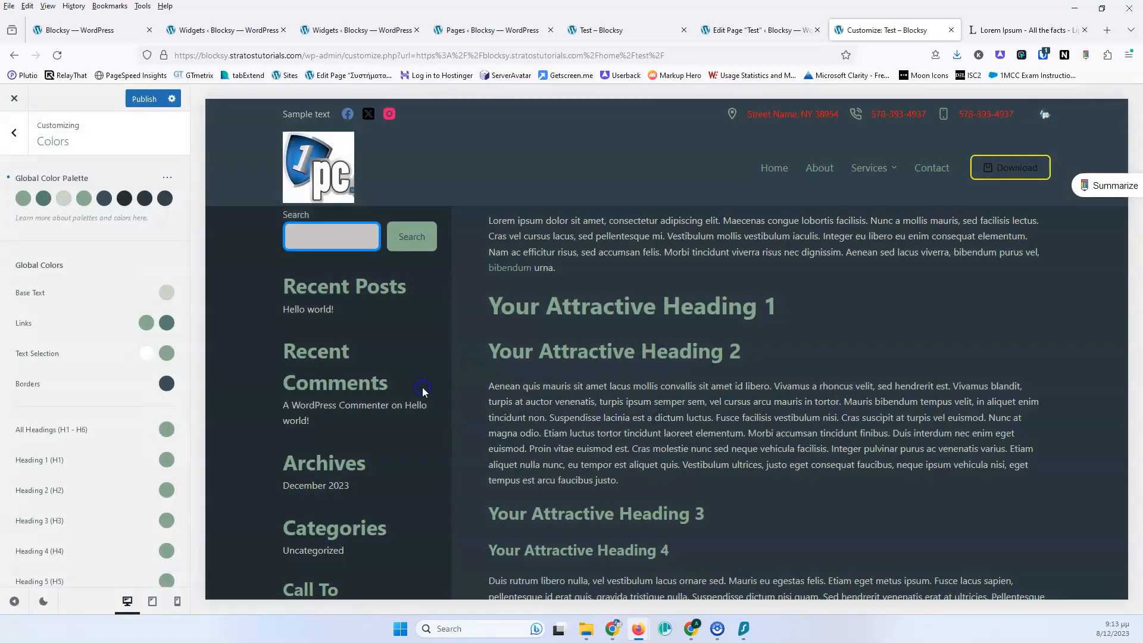
{"action": "left_click", "coordinate": [162, 178]}
{"action": "left_click", "coordinate": [198, 201]}
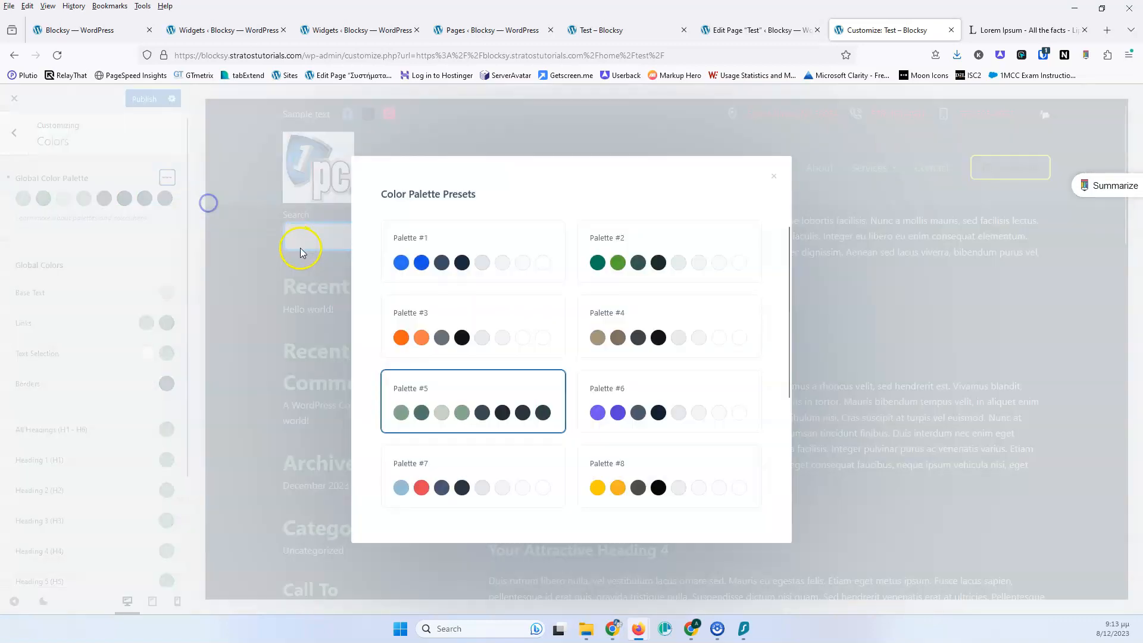
{"action": "scroll", "coordinate": [559, 292], "scroll_direction": "down", "scroll_amount": 3}
{"action": "scroll", "coordinate": [550, 302], "scroll_direction": "up", "scroll_amount": 3}
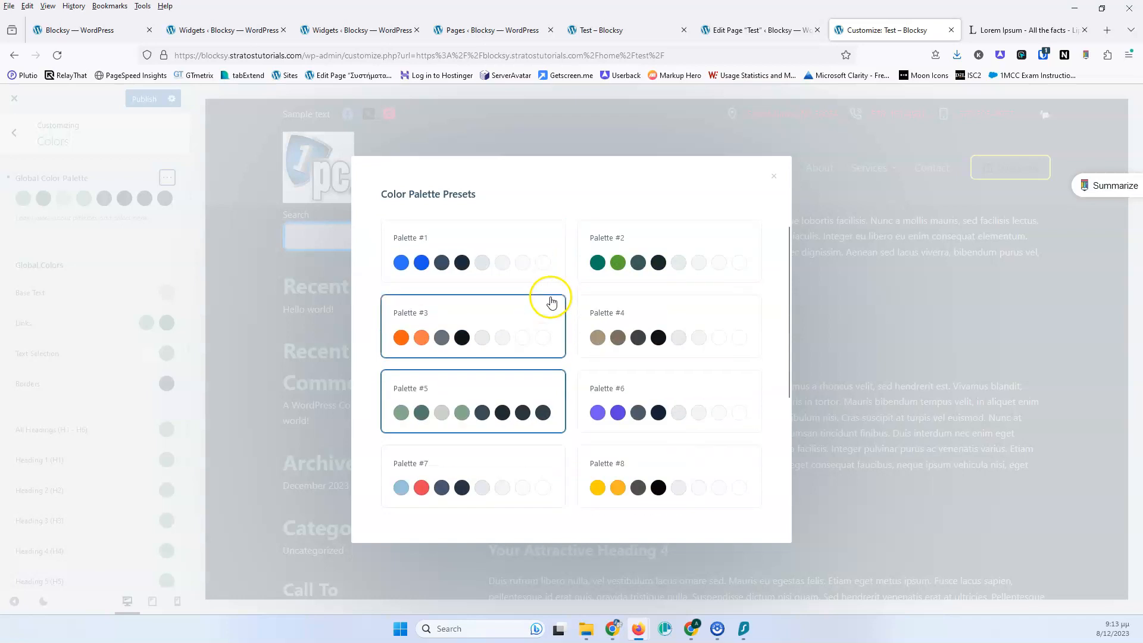
{"action": "left_click", "coordinate": [94, 180]}
Open the Color Palettes presets and apply Palette #1
{"action": "left_click", "coordinate": [167, 178]}
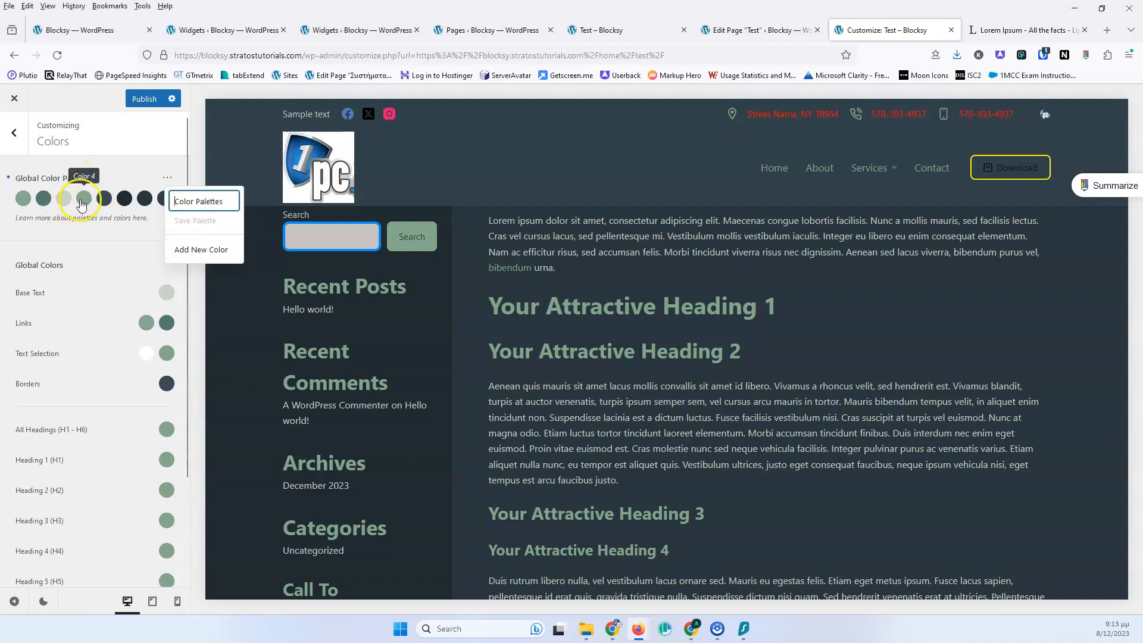
{"action": "left_click", "coordinate": [141, 156]}
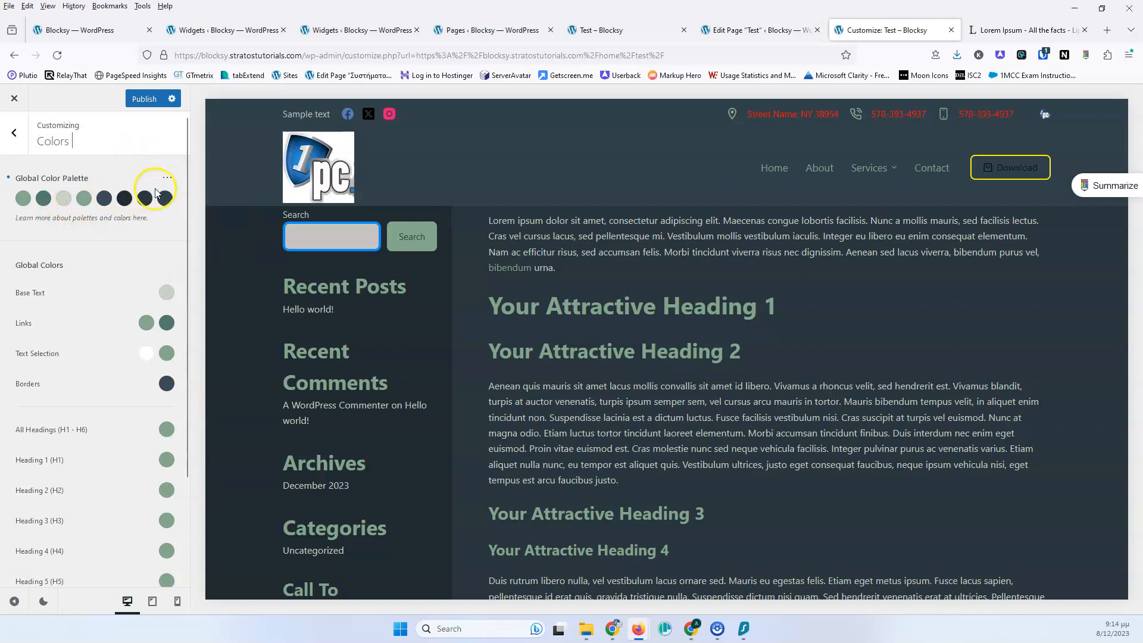
{"action": "left_click", "coordinate": [166, 178]}
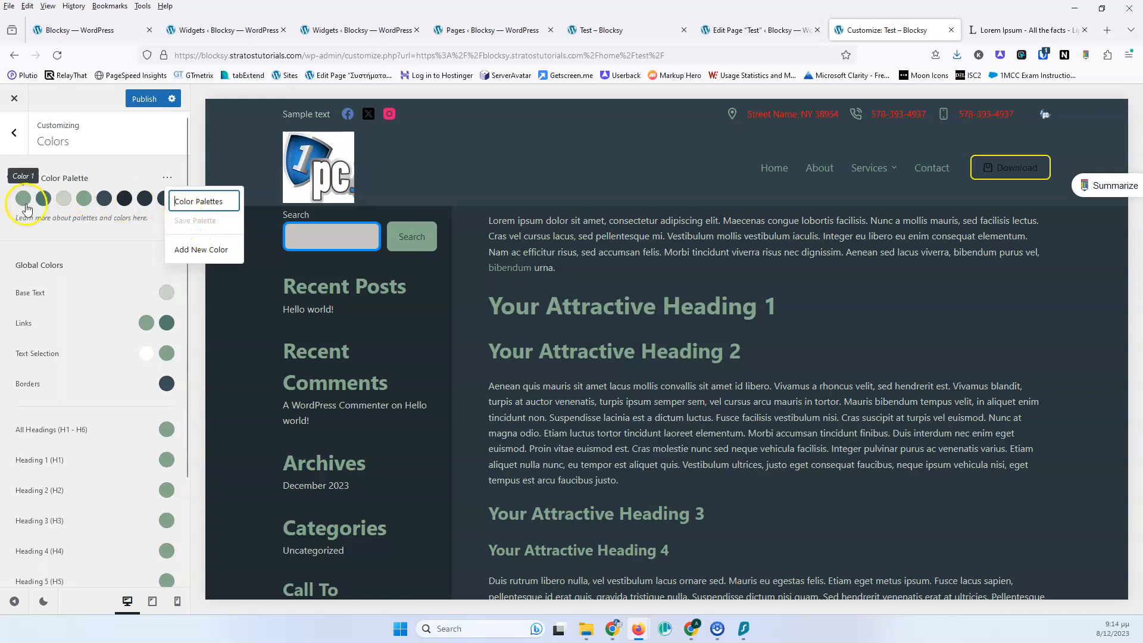
{"action": "left_click", "coordinate": [172, 204]}
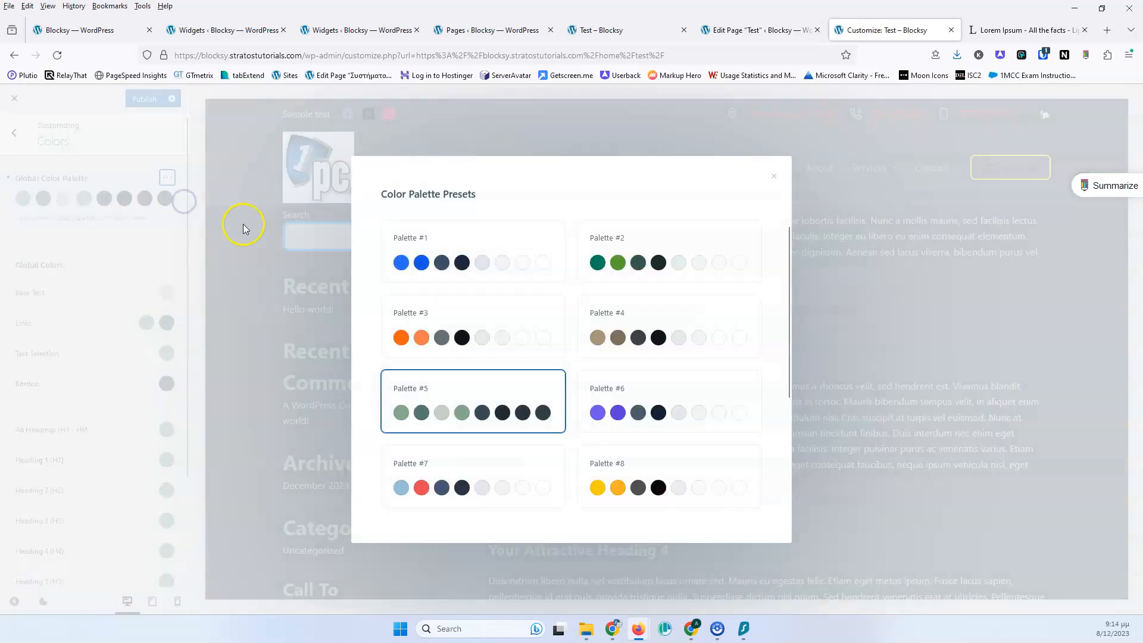
{"action": "left_click", "coordinate": [416, 229]}
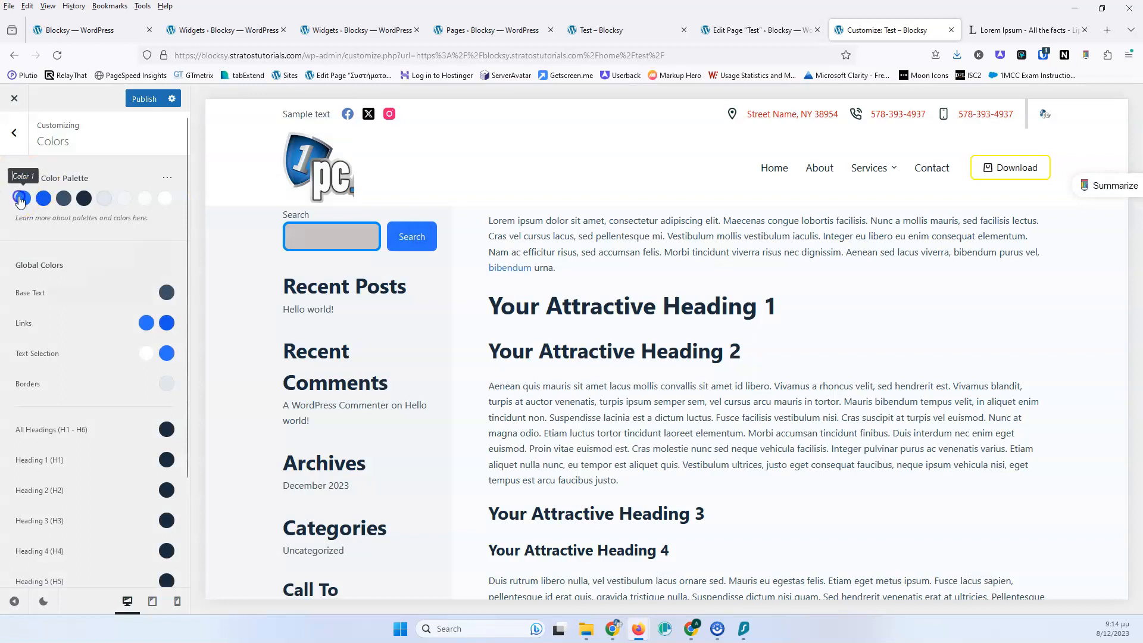
Change palette Color 1 to a bright red
{"action": "left_click", "coordinate": [24, 198]}
{"action": "left_click_drag", "start_coordinate": [115, 270], "coordinate": [77, 265]}
{"action": "left_click_drag", "start_coordinate": [152, 329], "coordinate": [167, 328]}
{"action": "left_click_drag", "start_coordinate": [144, 240], "coordinate": [175, 215]}
Change palette Color 2 to magenta, #9a176a
{"action": "left_click", "coordinate": [43, 199]}
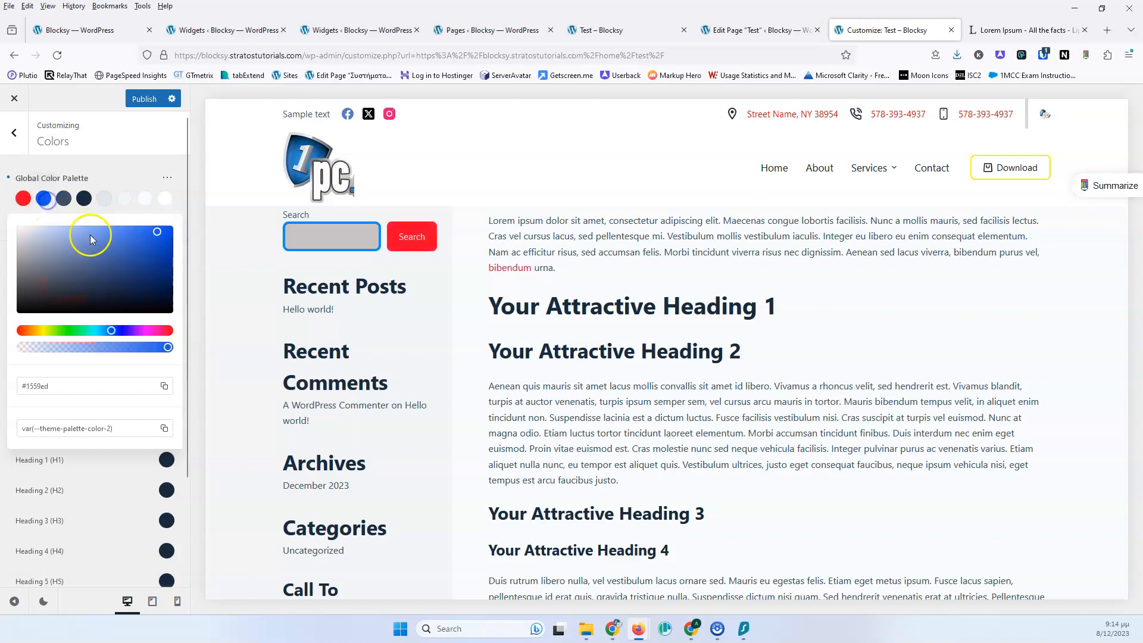
{"action": "mouse_move", "coordinate": [136, 321]}
{"action": "left_mouse_down"}
{"action": "mouse_move", "coordinate": [148, 329]}
{"action": "mouse_move", "coordinate": [153, 317]}
{"action": "left_mouse_up"}
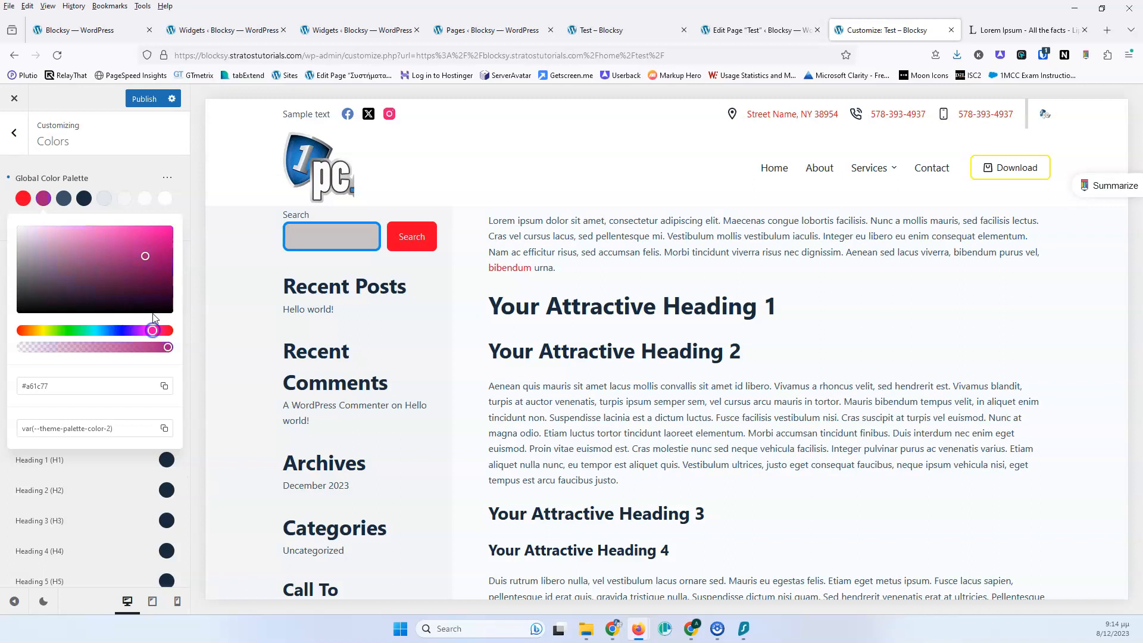
{"action": "left_click", "coordinate": [168, 176]}
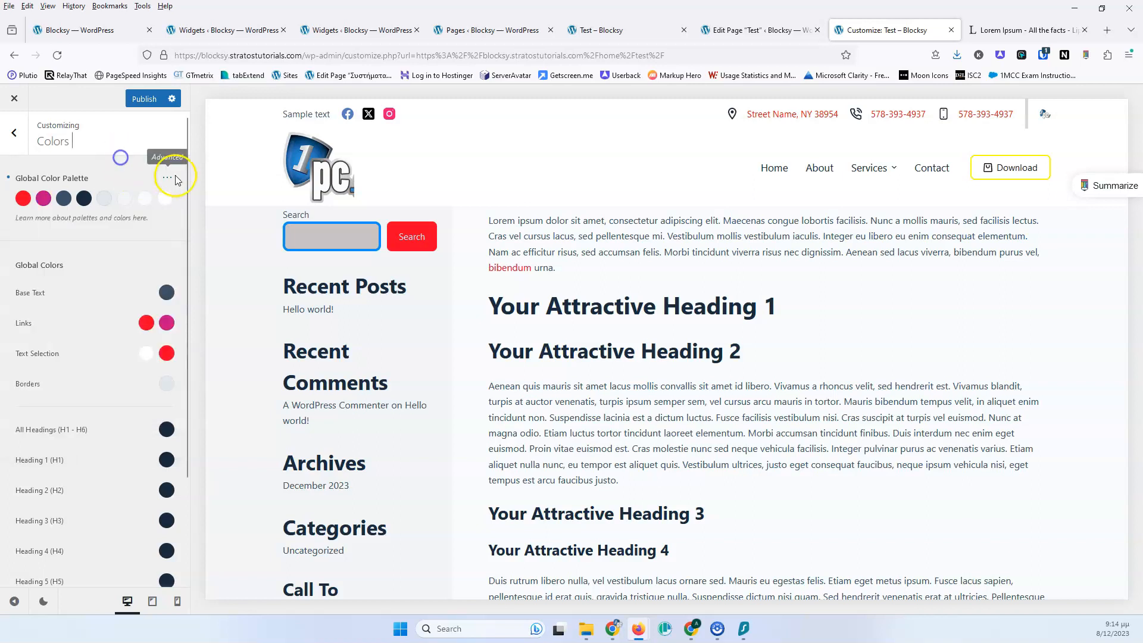
Open the Color Palettes presets and examine the Custom palettes tab
{"action": "left_click", "coordinate": [170, 179]}
{"action": "left_click", "coordinate": [167, 180]}
{"action": "left_click", "coordinate": [168, 181]}
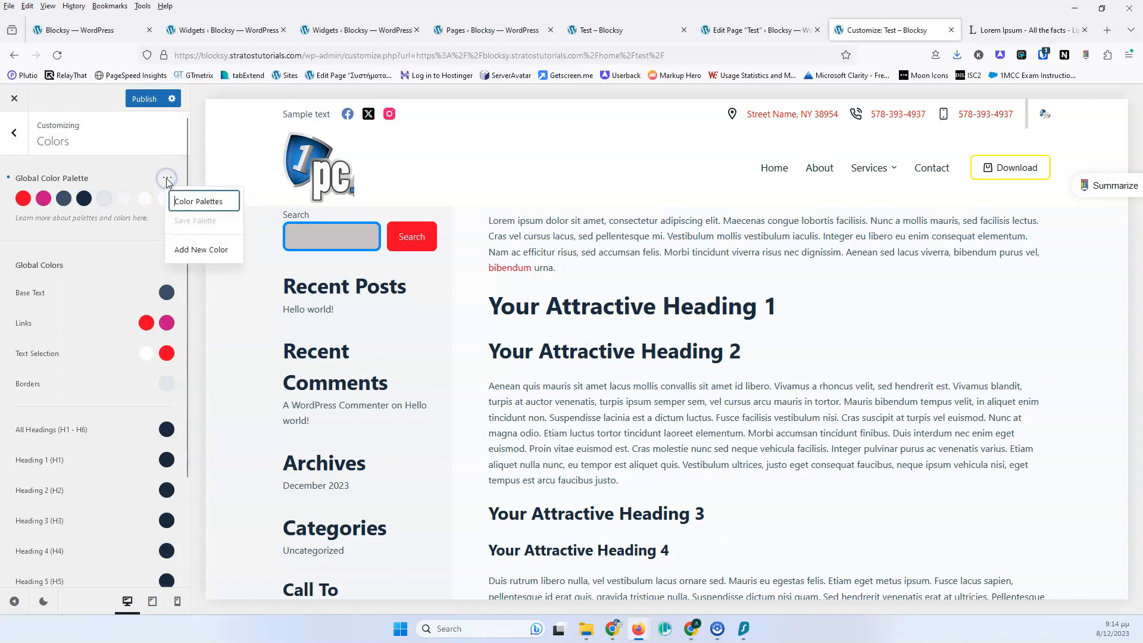
{"action": "left_click", "coordinate": [185, 203]}
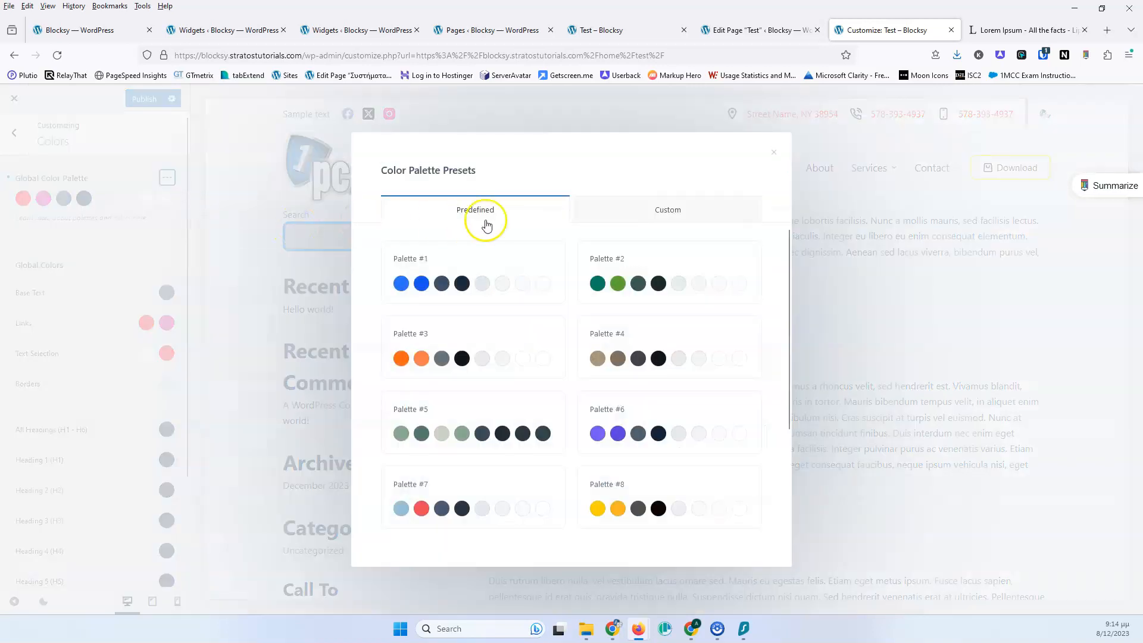
{"action": "left_click", "coordinate": [650, 211]}
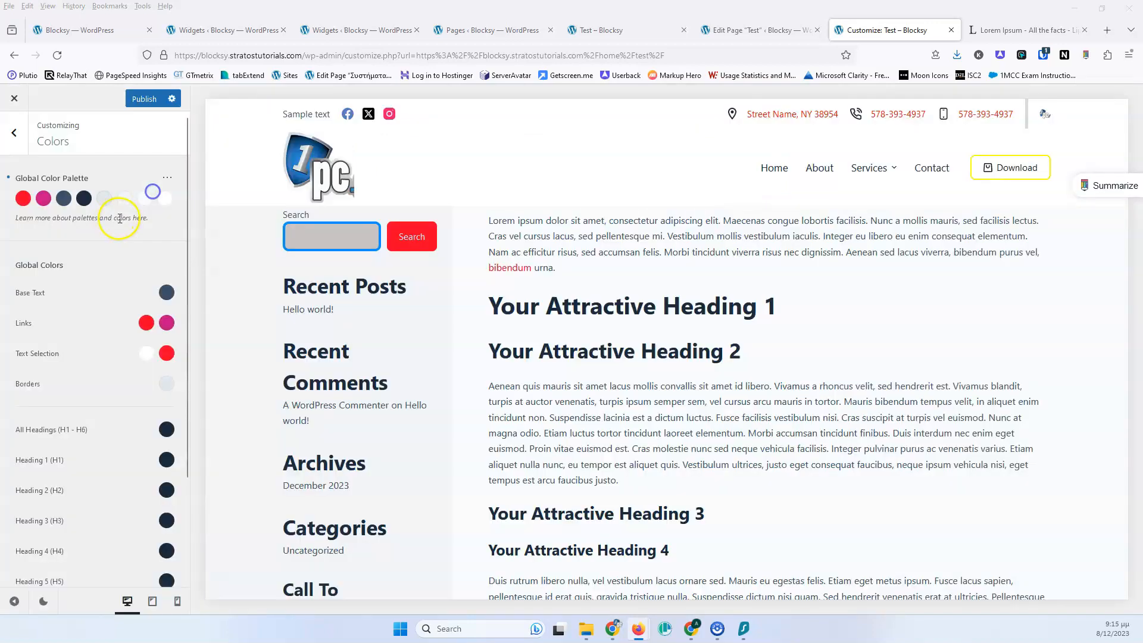
{"action": "left_click", "coordinate": [154, 188]}
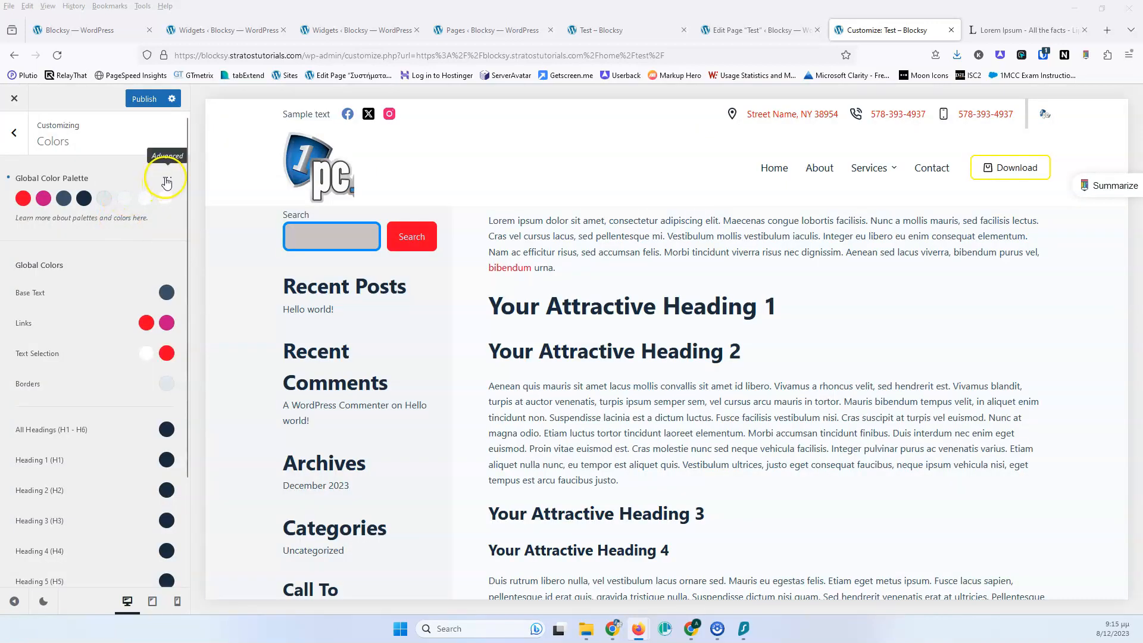
Add a new color to the global palette and set it to dark red, #742121
{"action": "left_click", "coordinate": [167, 179]}
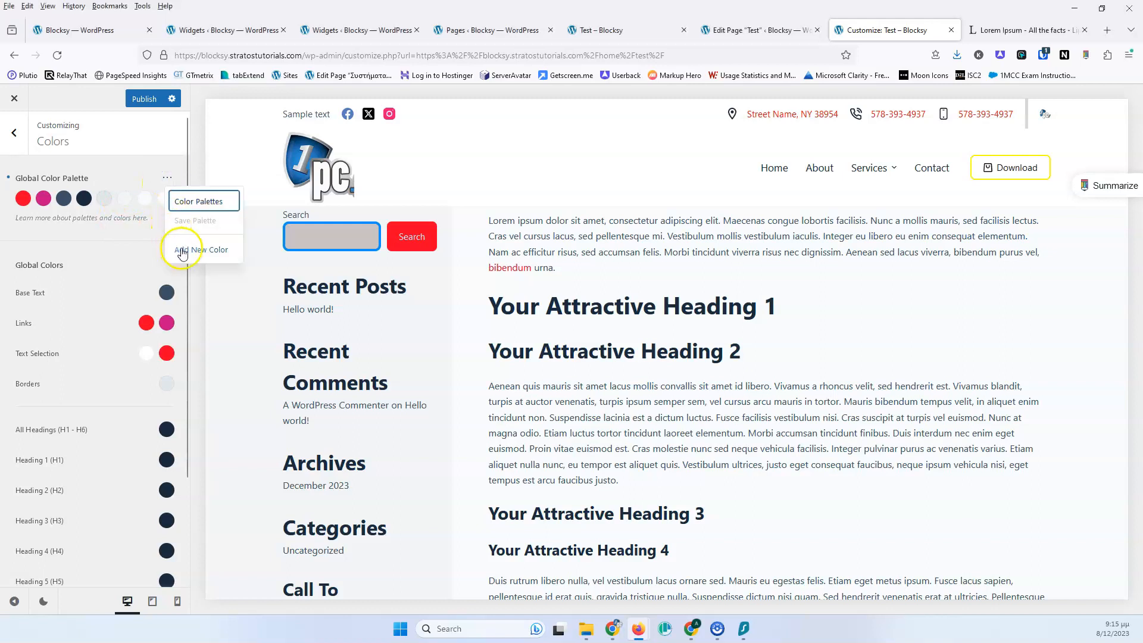
{"action": "left_click", "coordinate": [183, 252]}
{"action": "left_click", "coordinate": [25, 217]}
{"action": "left_click_drag", "start_coordinate": [85, 280], "coordinate": [149, 296]}
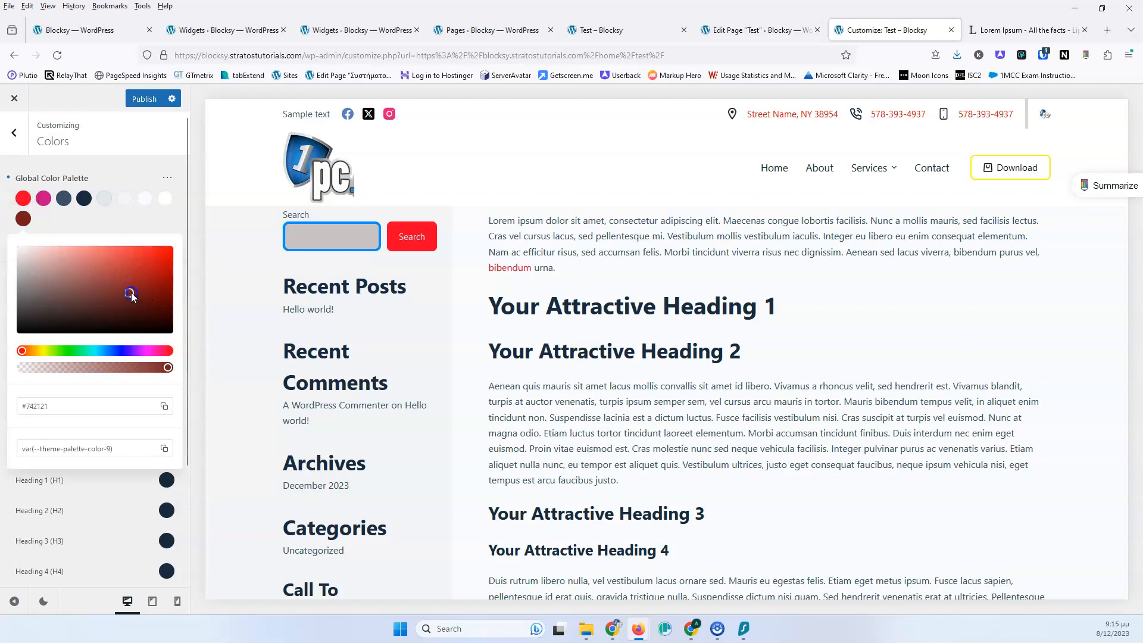
Add eight more new color slots to the global color palette
{"action": "left_click", "coordinate": [168, 179]}
{"action": "left_click", "coordinate": [184, 247]}
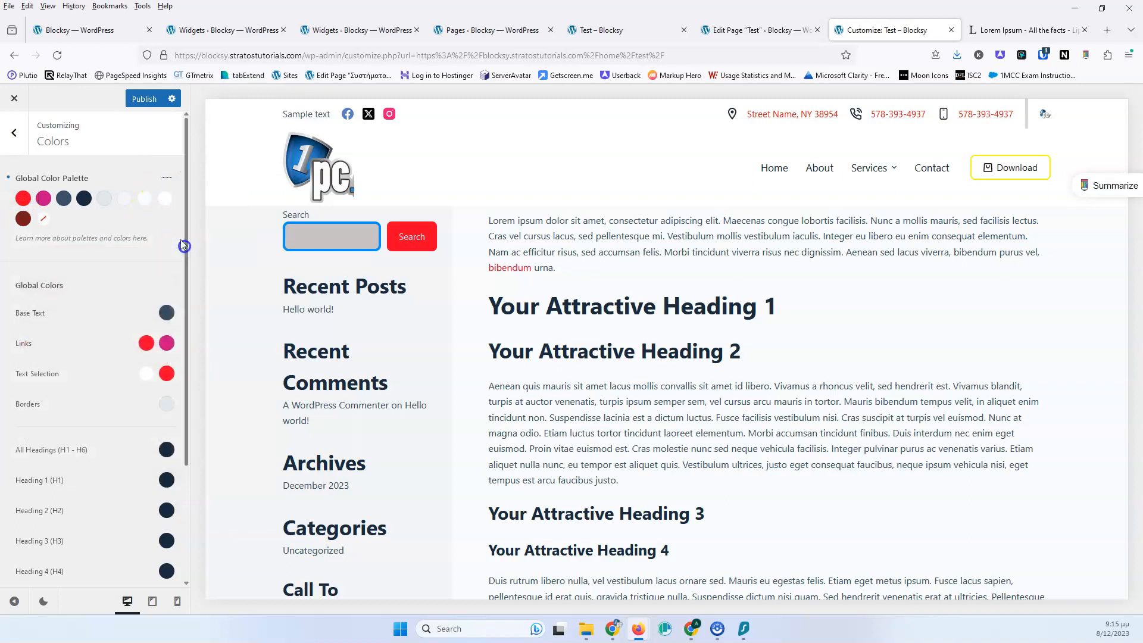
{"action": "left_click", "coordinate": [168, 178]}
{"action": "left_click", "coordinate": [179, 250]}
{"action": "left_click", "coordinate": [168, 179]}
{"action": "left_click", "coordinate": [177, 249]}
{"action": "left_click", "coordinate": [167, 179]}
{"action": "left_click", "coordinate": [179, 250]}
{"action": "left_click", "coordinate": [168, 179]}
{"action": "left_click", "coordinate": [178, 248]}
{"action": "left_click", "coordinate": [168, 179]}
{"action": "left_click", "coordinate": [179, 249]}
{"action": "left_click", "coordinate": [168, 179]}
{"action": "left_click", "coordinate": [178, 248]}
{"action": "left_click", "coordinate": [167, 179]}
{"action": "left_click", "coordinate": [178, 249]}
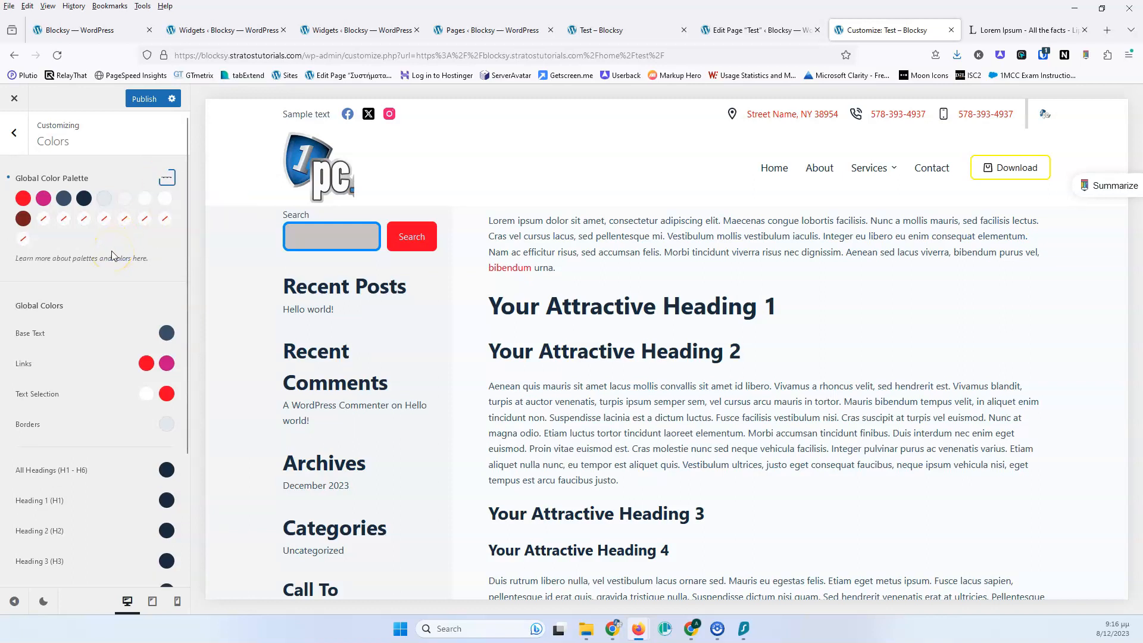
Open the Color Palettes presets again and examine the saved custom palettes
{"action": "left_click", "coordinate": [166, 178]}
{"action": "left_click", "coordinate": [188, 220]}
{"action": "left_click", "coordinate": [168, 180]}
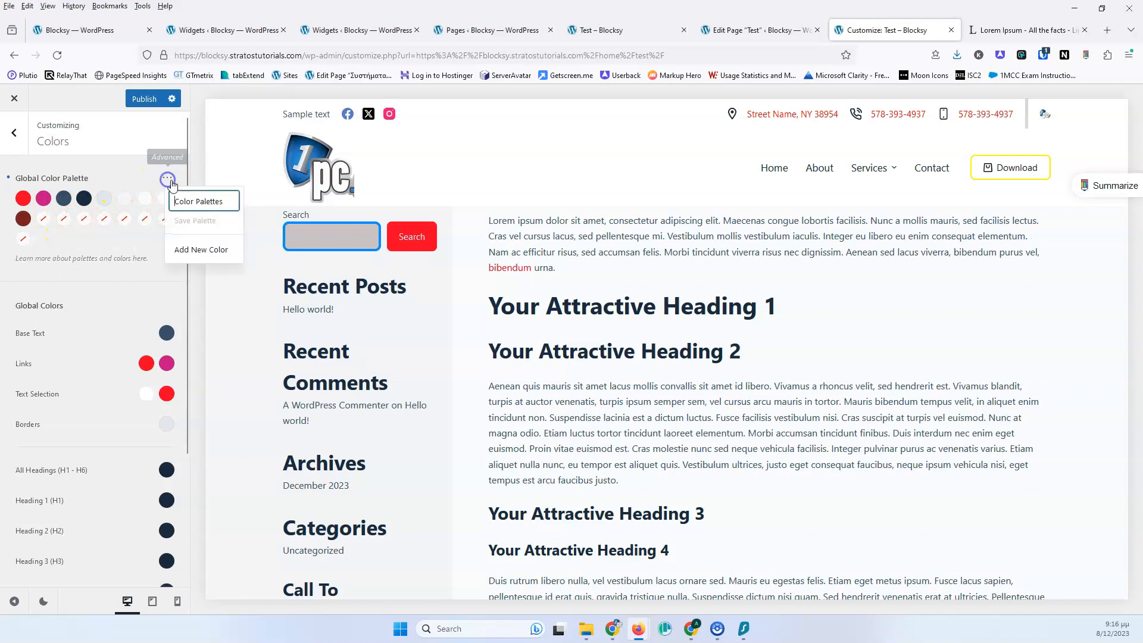
{"action": "left_click", "coordinate": [198, 202]}
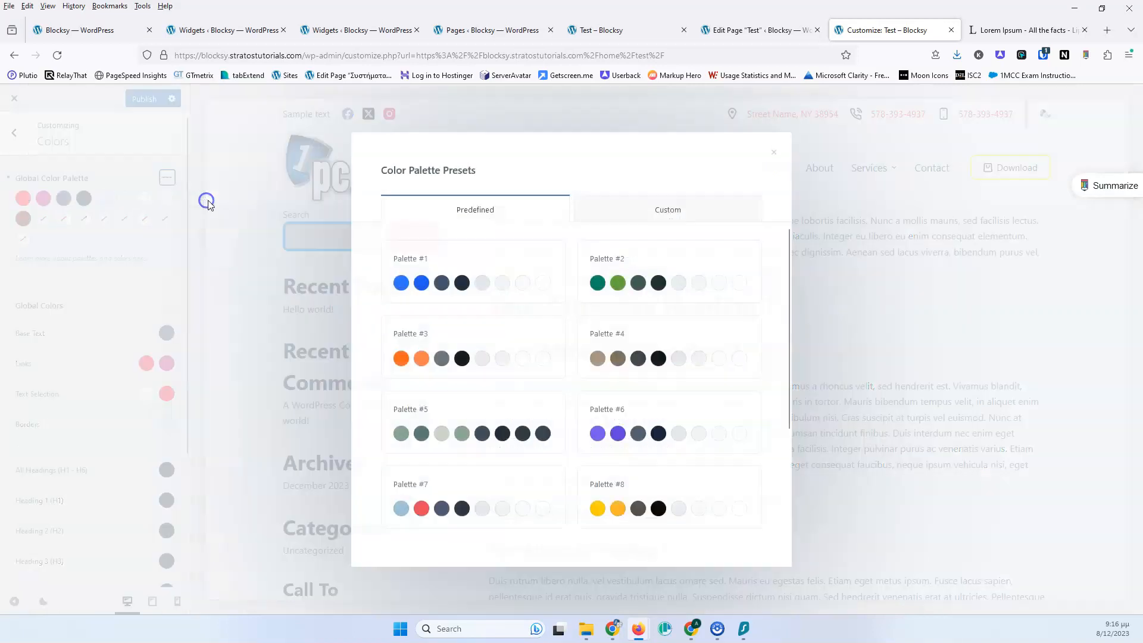
{"action": "left_click", "coordinate": [633, 212]}
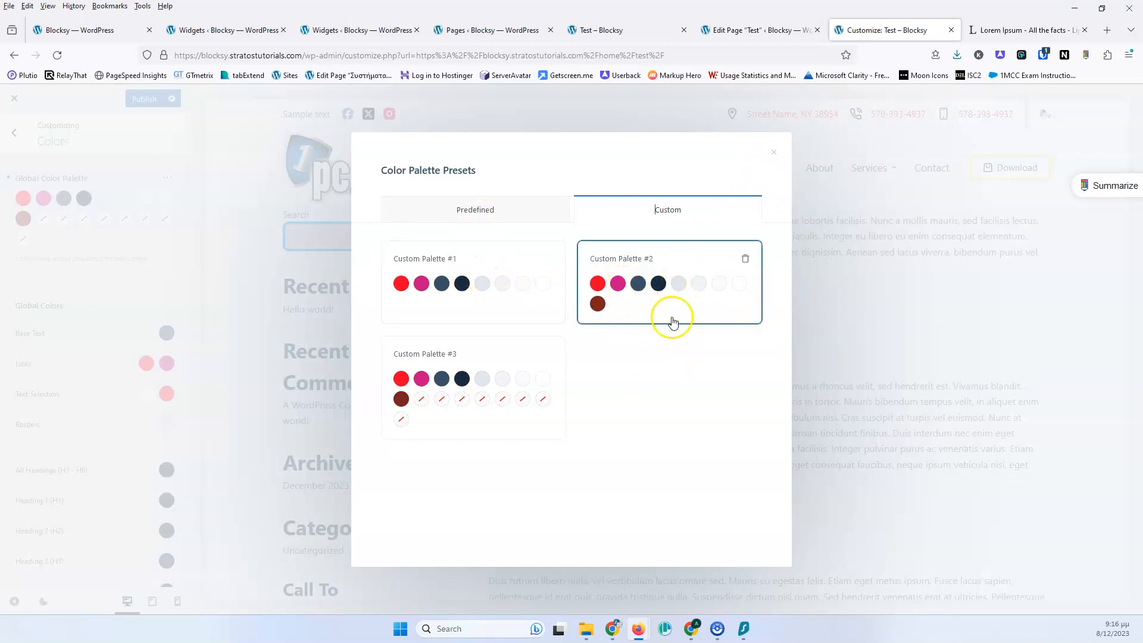
{"action": "left_click", "coordinate": [776, 155]}
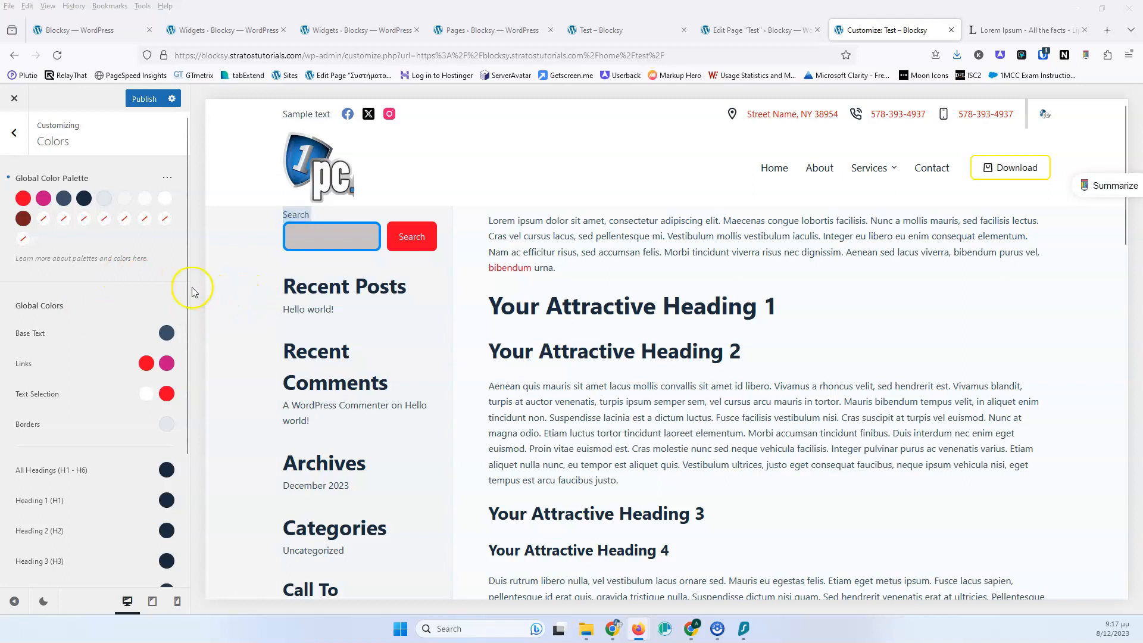
Set the Base Text global color to blue, #0672e5
{"action": "left_click", "coordinate": [166, 332]}
{"action": "left_click", "coordinate": [125, 395]}
{"action": "left_click_drag", "start_coordinate": [125, 396], "coordinate": [164, 381]}
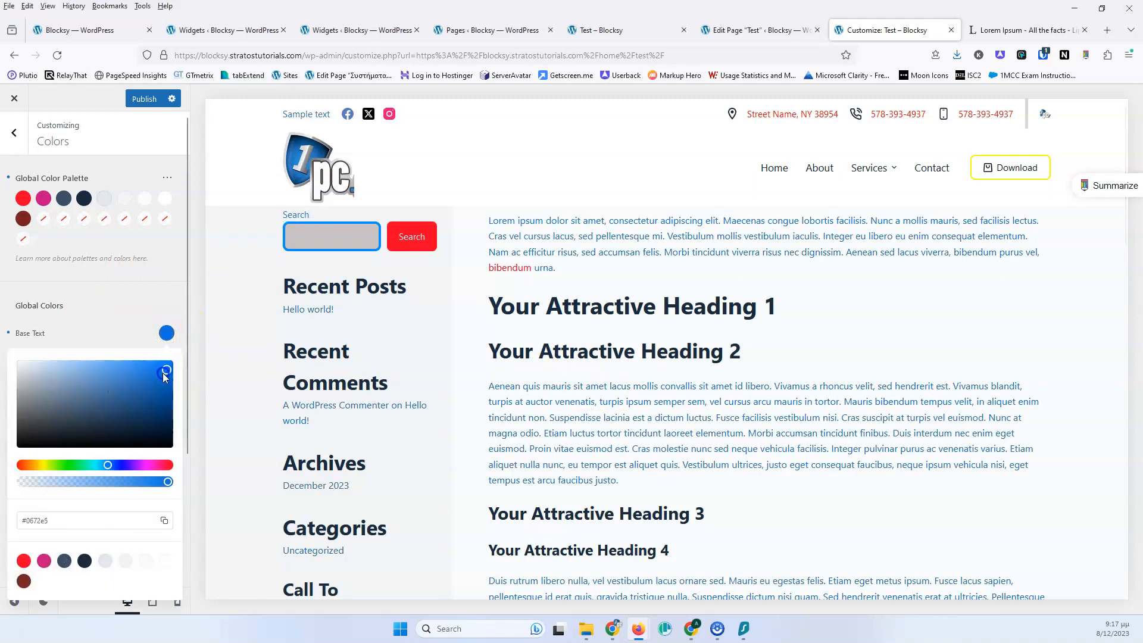
{"action": "left_click", "coordinate": [127, 307]}
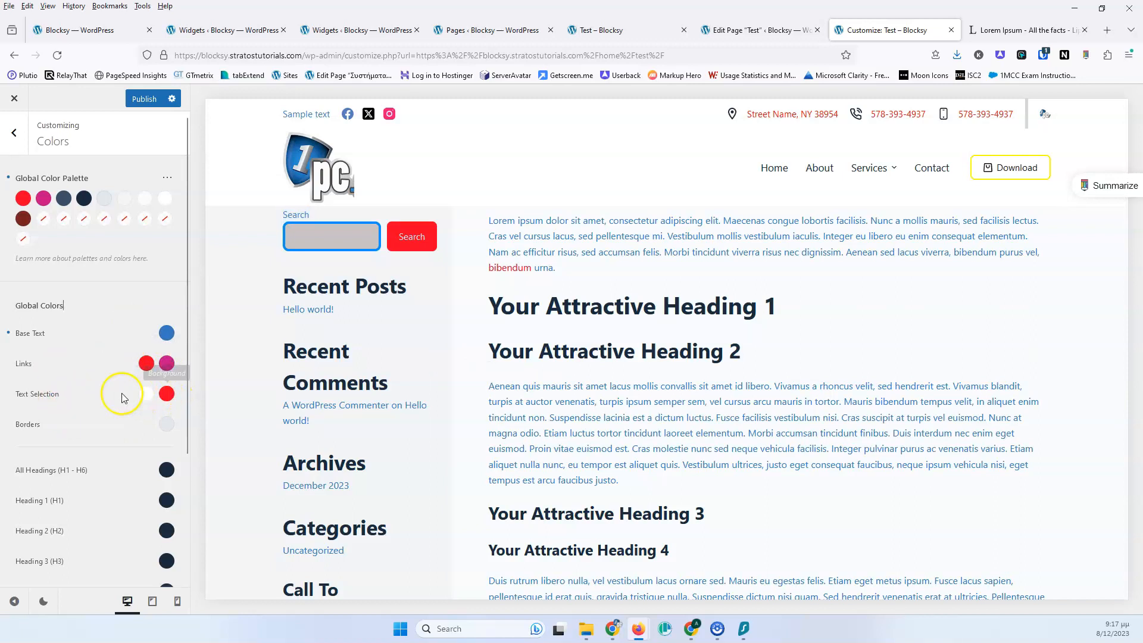
Set the All Headings (H1 - H6) global color to black
{"action": "scroll", "coordinate": [97, 369], "scroll_direction": "down", "scroll_amount": 2}
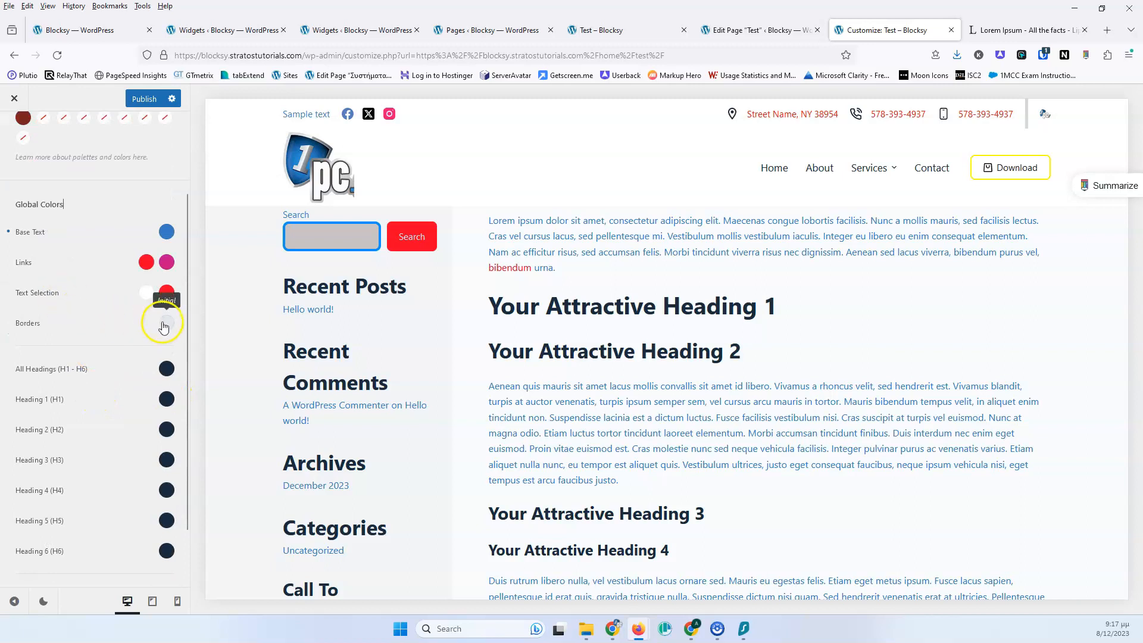
{"action": "scroll", "coordinate": [97, 317], "scroll_direction": "down", "scroll_amount": 1}
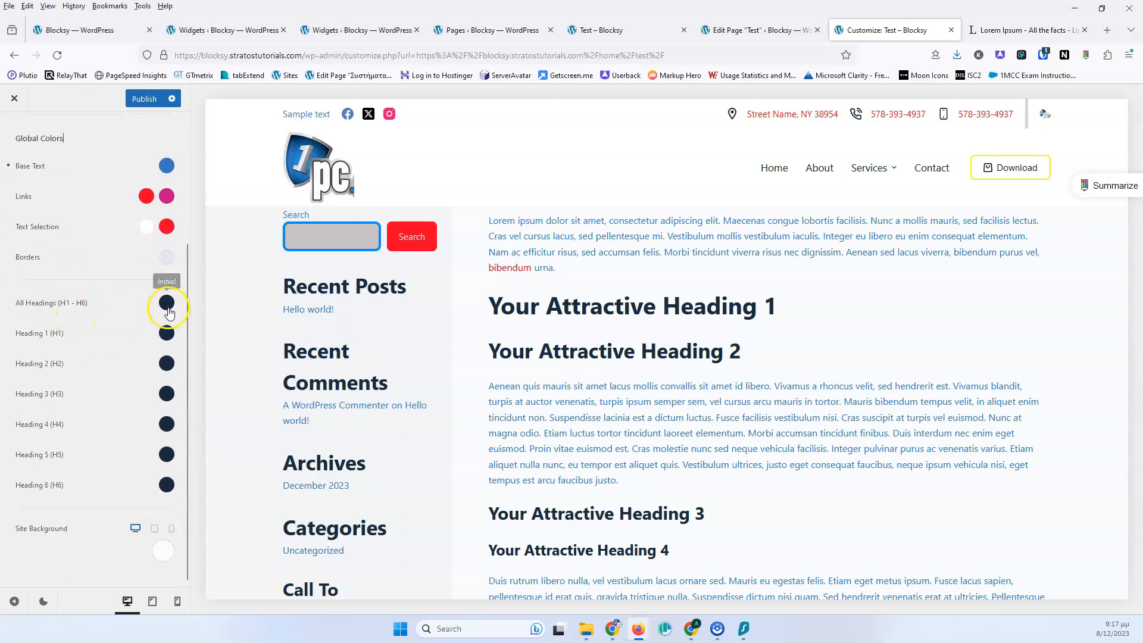
{"action": "left_click", "coordinate": [166, 304]}
{"action": "mouse_move", "coordinate": [90, 362]}
{"action": "left_mouse_down"}
{"action": "mouse_move", "coordinate": [51, 383]}
{"action": "mouse_move", "coordinate": [33, 414]}
{"action": "left_mouse_up"}
{"action": "left_click", "coordinate": [126, 292]}
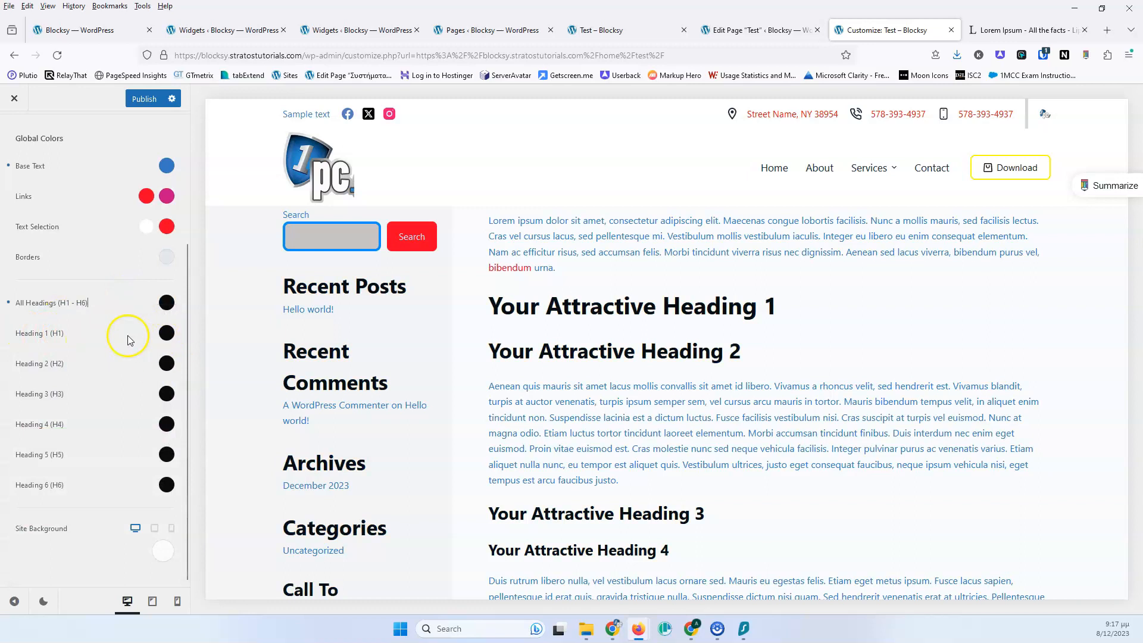
Set the Heading 1 (H1) color to red
{"action": "left_click", "coordinate": [165, 335]}
{"action": "mouse_move", "coordinate": [145, 365]}
{"action": "left_mouse_down"}
{"action": "mouse_move", "coordinate": [136, 388]}
{"action": "mouse_move", "coordinate": [166, 365]}
{"action": "left_mouse_up"}
{"action": "left_click", "coordinate": [139, 335]}
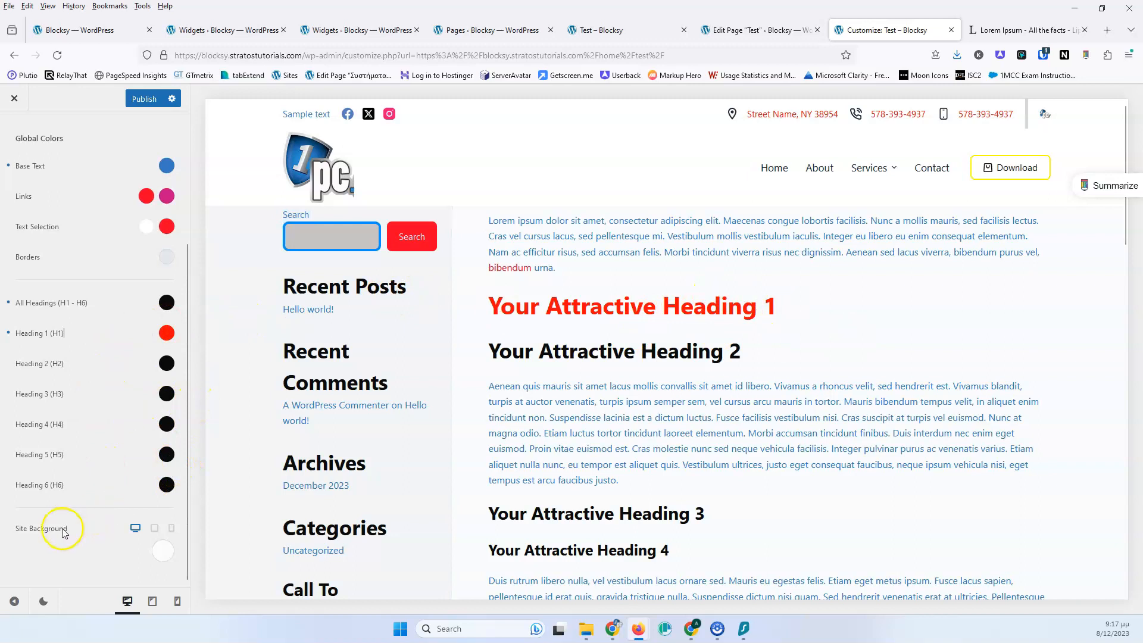
Set the Site Background color to a slate grey, #546270
{"action": "left_click", "coordinate": [163, 552]}
{"action": "left_click", "coordinate": [89, 350]}
{"action": "left_click_drag", "start_coordinate": [89, 350], "coordinate": [57, 361]}
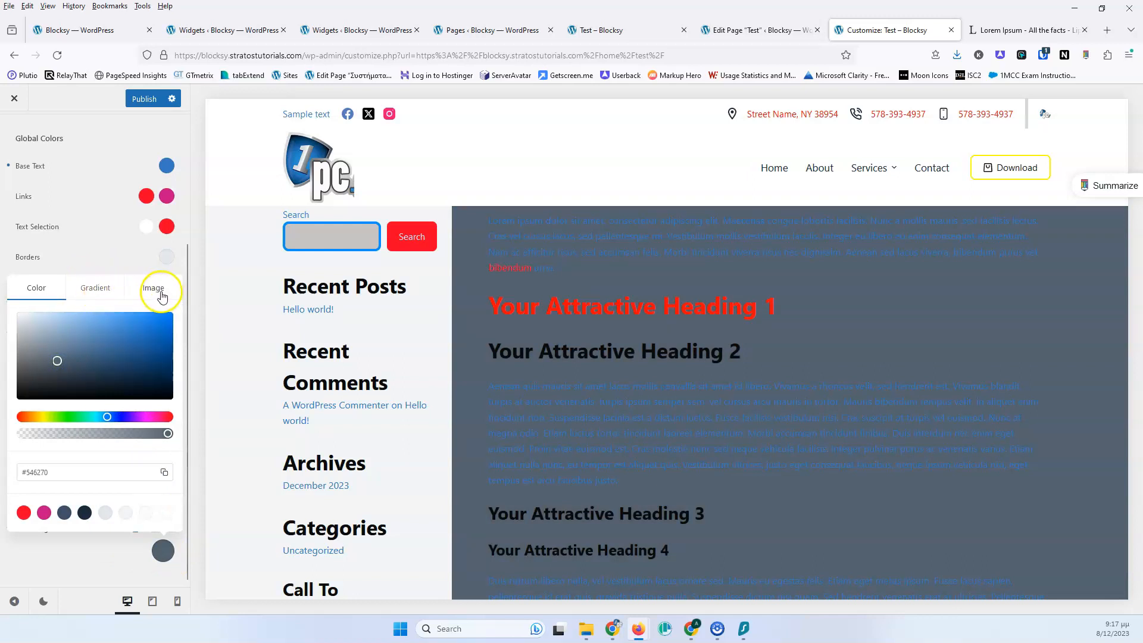
Switch the Site Background to a gradient and add extra color stops in red and purple tones
{"action": "left_click", "coordinate": [95, 287]}
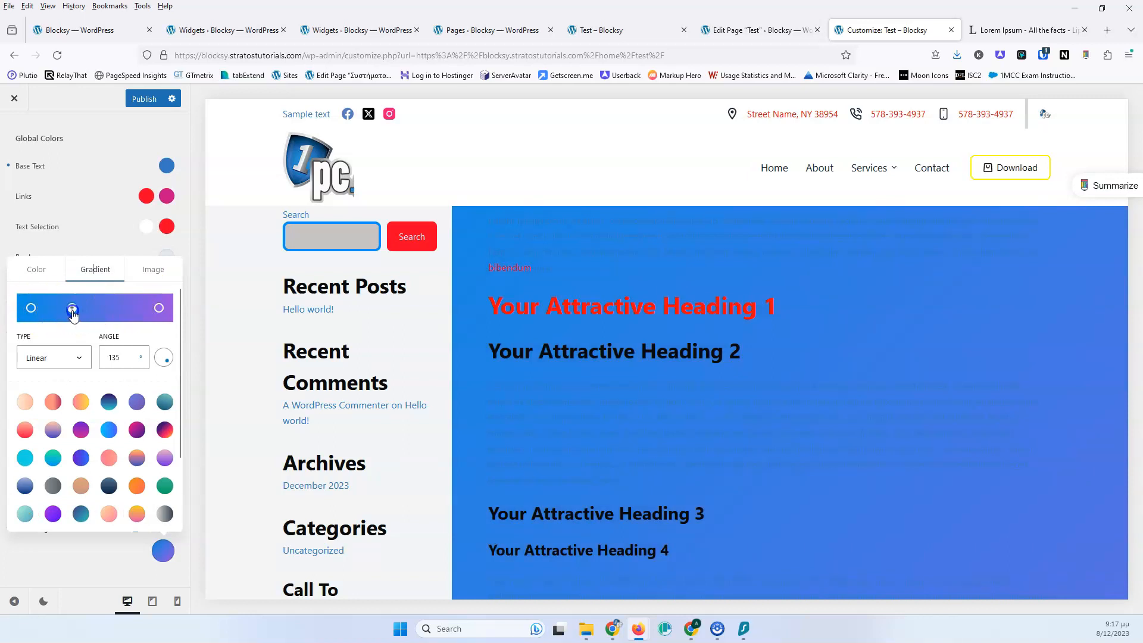
{"action": "left_click", "coordinate": [73, 314]}
{"action": "left_click_drag", "start_coordinate": [51, 328], "coordinate": [38, 360]}
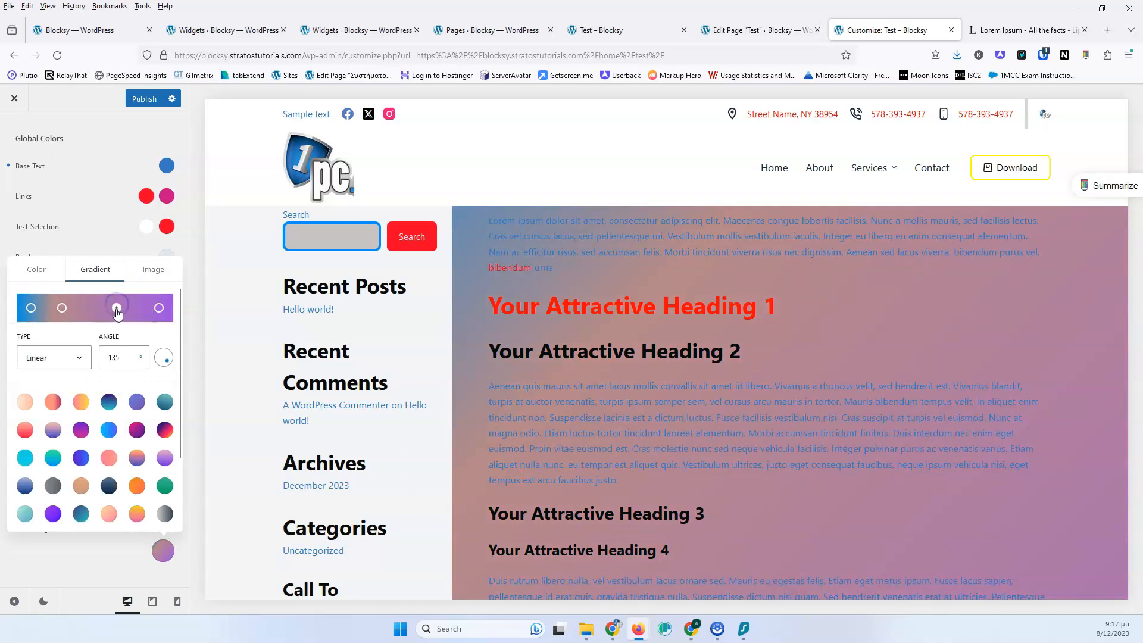
{"action": "left_click", "coordinate": [98, 308]}
{"action": "left_click_drag", "start_coordinate": [74, 356], "coordinate": [158, 337]}
{"action": "left_click", "coordinate": [136, 306]}
{"action": "left_click", "coordinate": [131, 308]}
{"action": "left_click", "coordinate": [31, 376]}
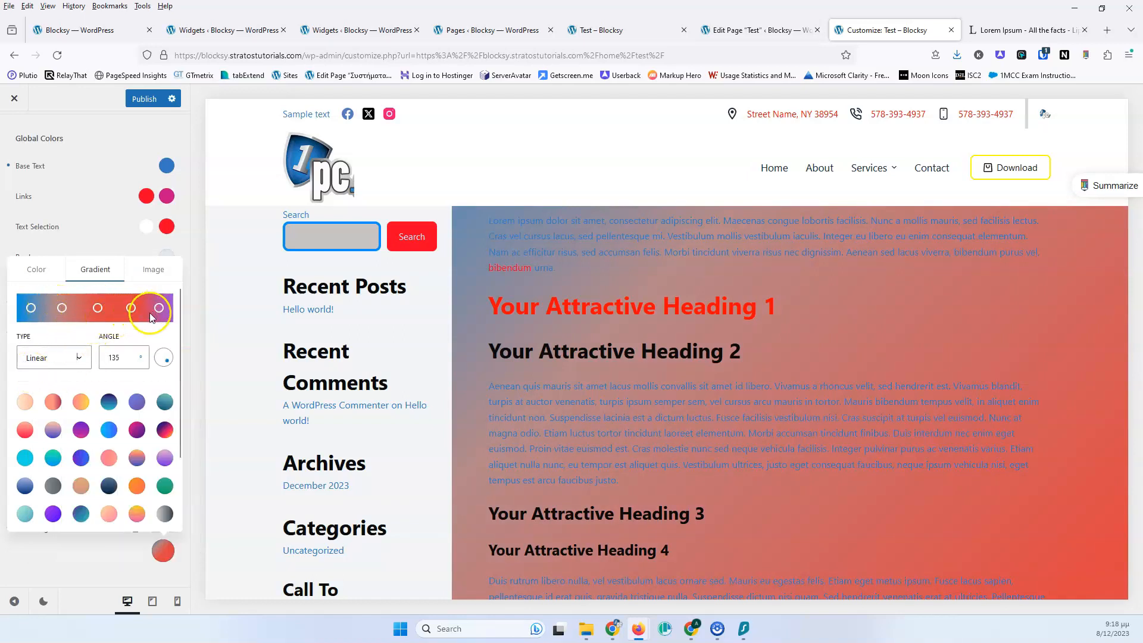
Try the Radial gradient type, then set the gradient type back to Linear
{"action": "left_click", "coordinate": [60, 358]}
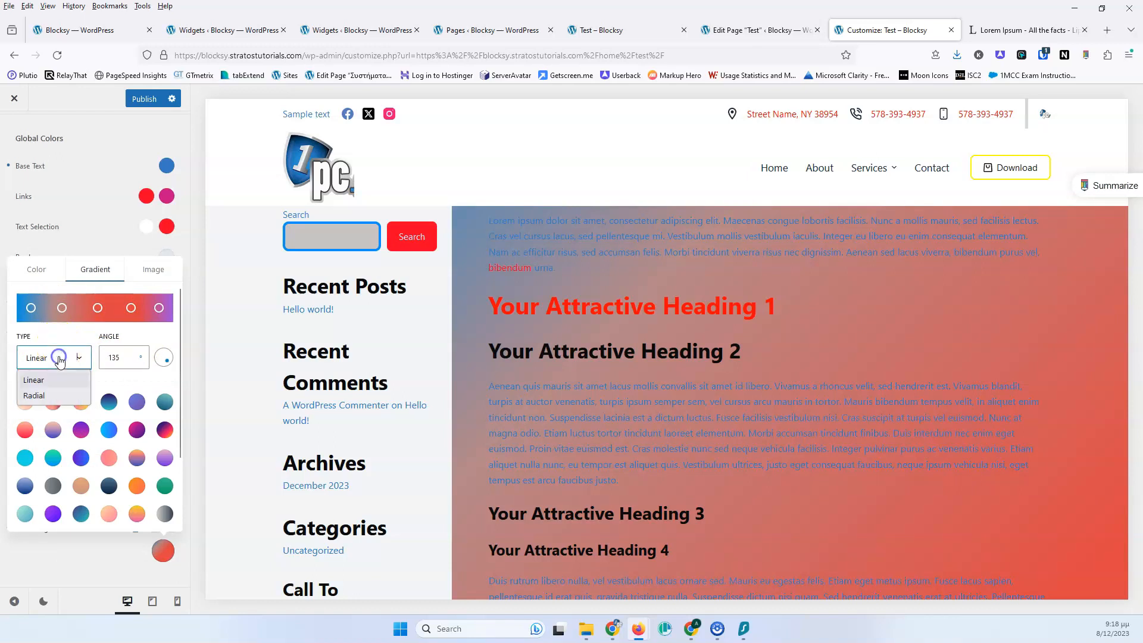
{"action": "left_click", "coordinate": [43, 395]}
{"action": "left_click", "coordinate": [57, 357]}
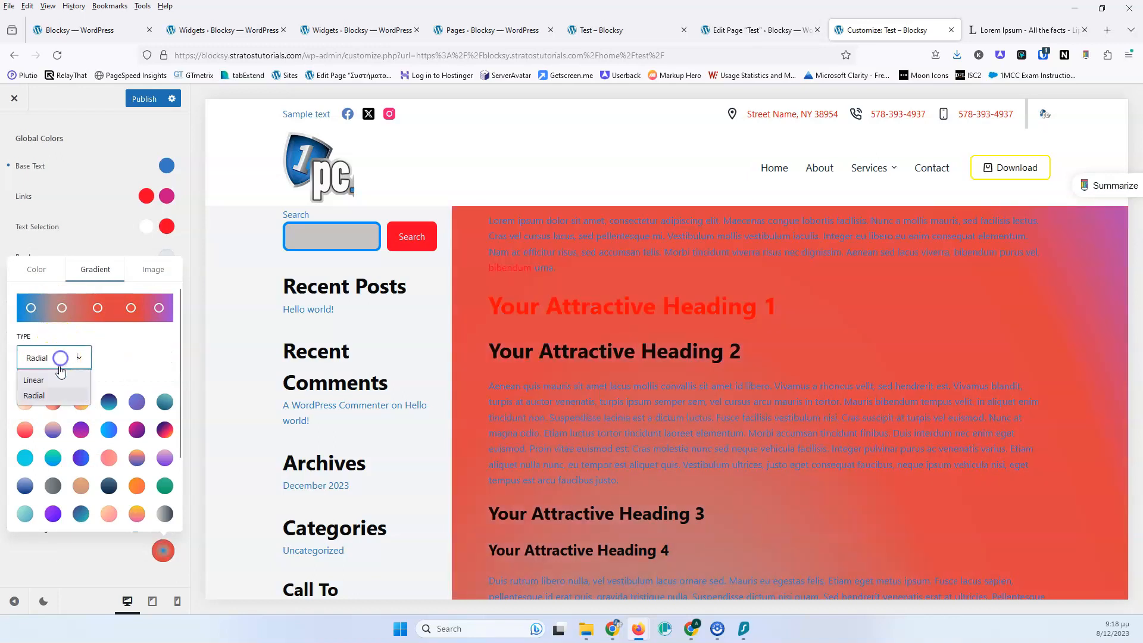
{"action": "left_click", "coordinate": [55, 380]}
Set the gradient angle to 180
{"action": "double_click", "coordinate": [117, 358]}
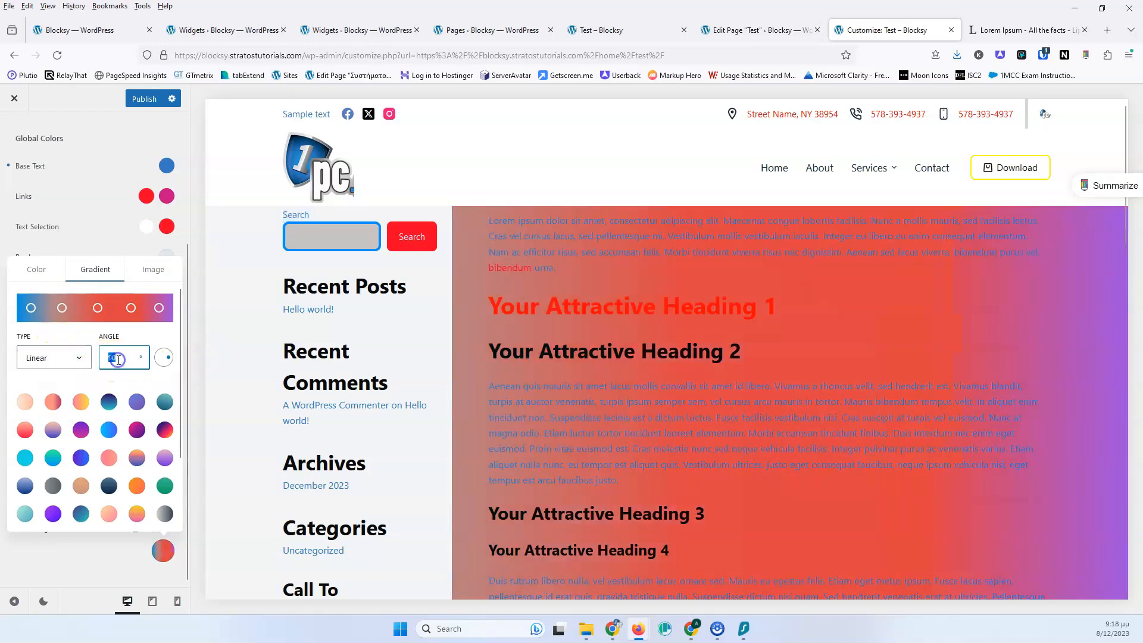
{"action": "type", "text": "180"}
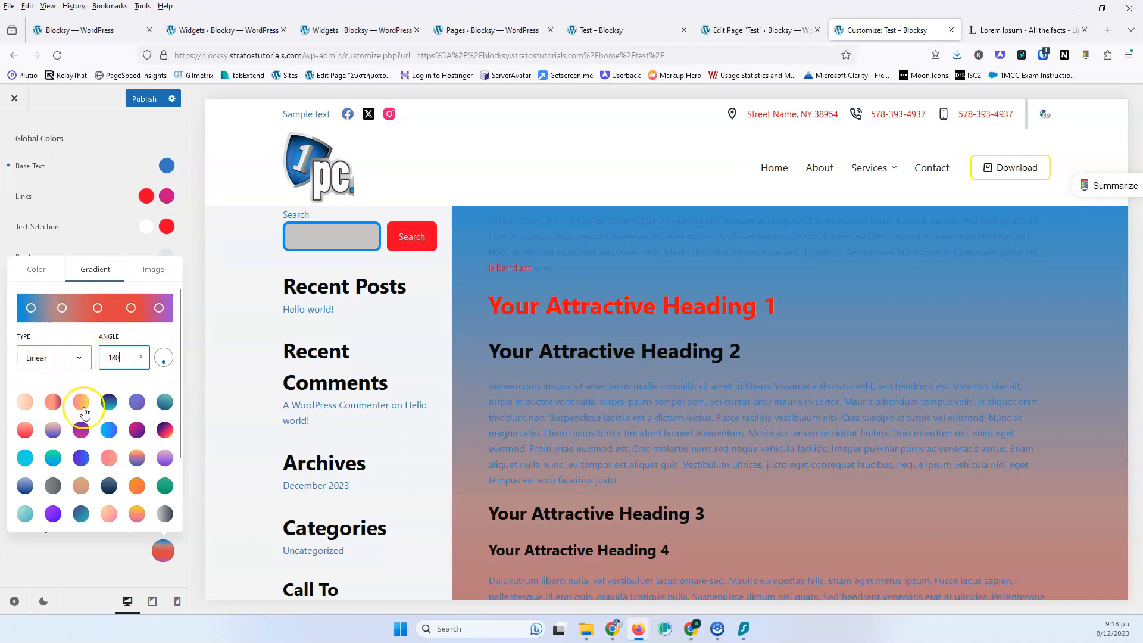
Apply several gradient presets, ending with the orange-to-purple preset in the third column
{"action": "left_click", "coordinate": [82, 430]}
{"action": "left_click", "coordinate": [81, 457]}
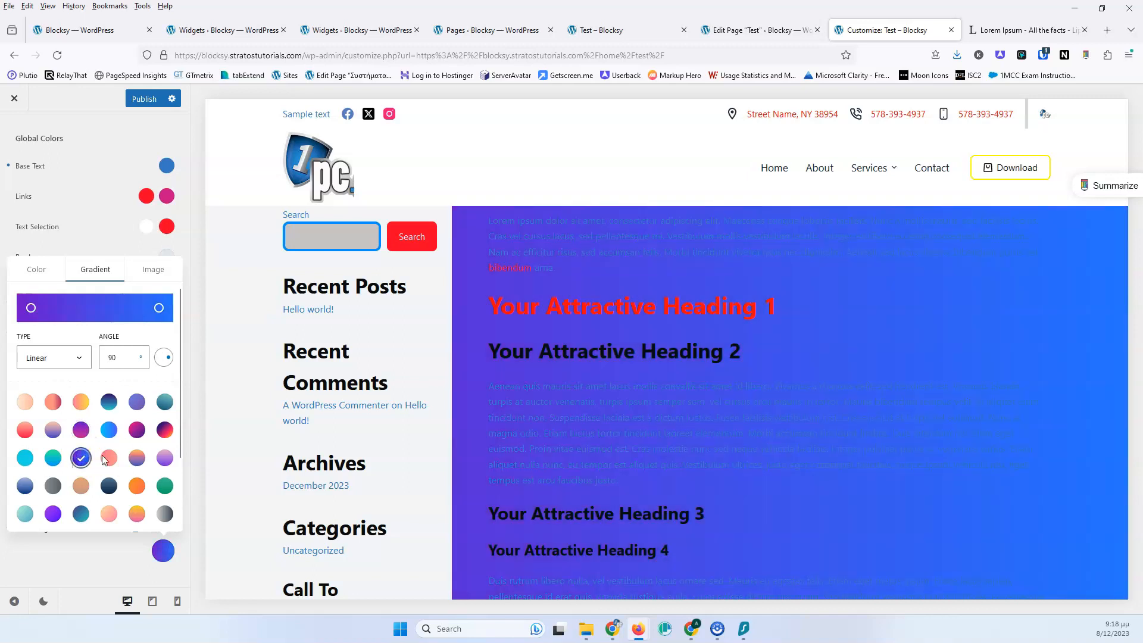
{"action": "left_click", "coordinate": [109, 457]}
{"action": "left_click", "coordinate": [138, 458]}
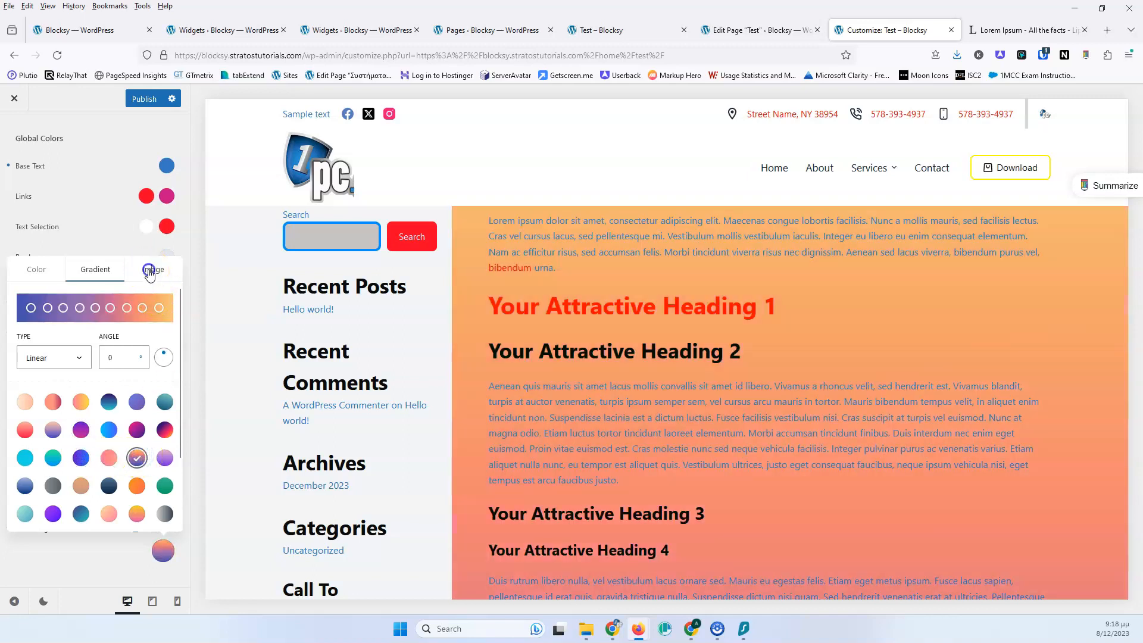
Switch the Site Background to an image and select the mountain photo from the media library
{"action": "left_click", "coordinate": [149, 273]}
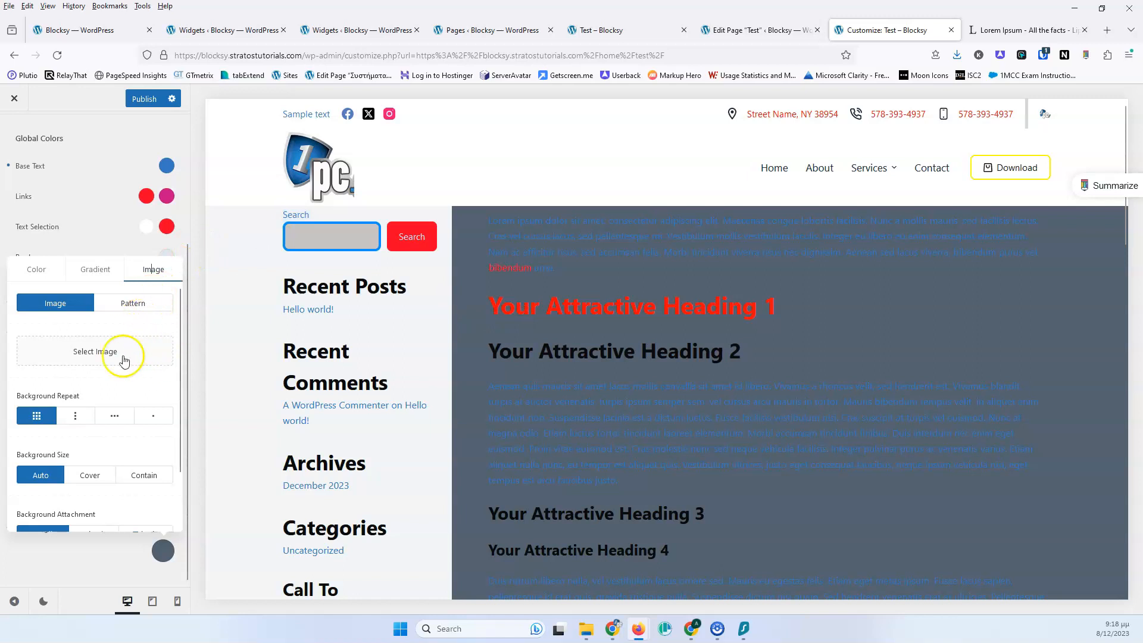
{"action": "left_click", "coordinate": [92, 355]}
{"action": "left_click", "coordinate": [69, 238]}
{"action": "left_click", "coordinate": [1097, 579]}
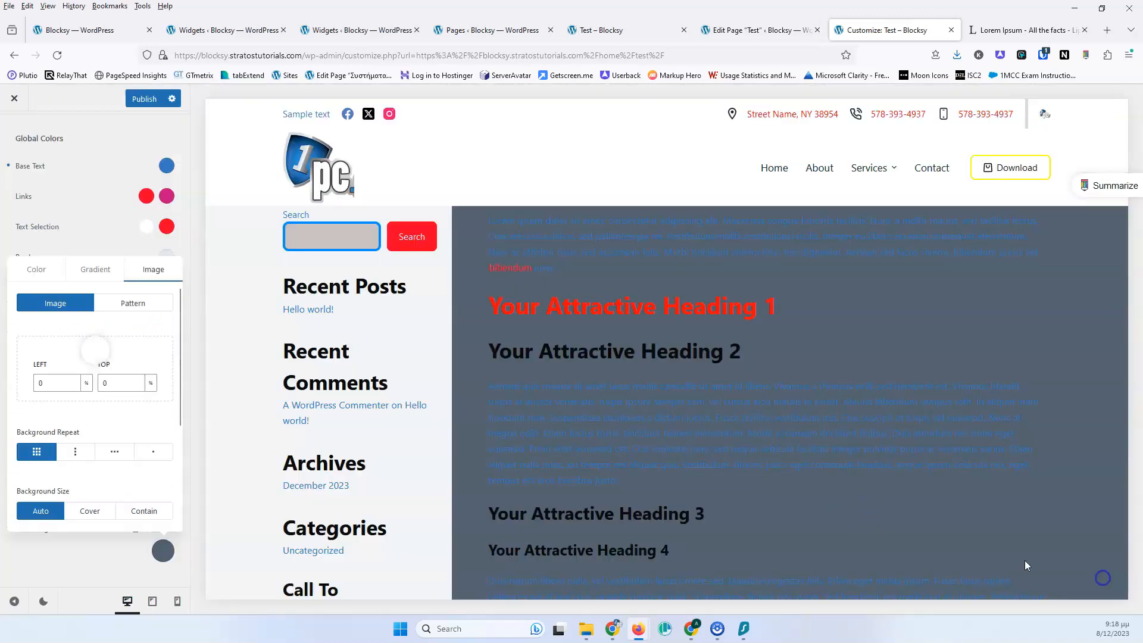
{"action": "left_click", "coordinate": [98, 270]}
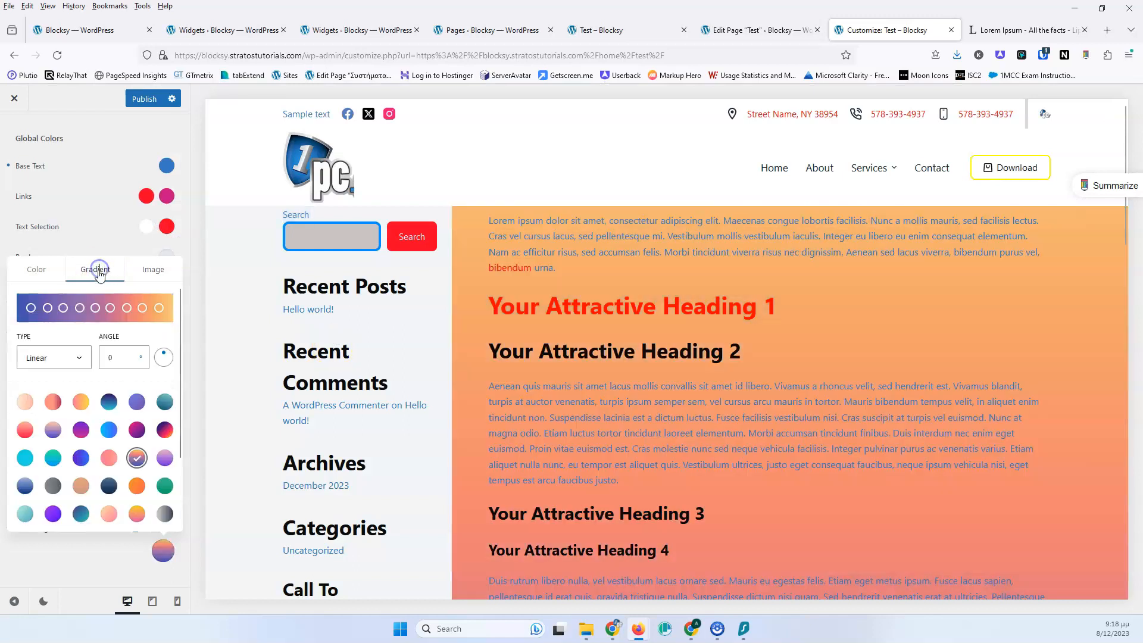
{"action": "left_click", "coordinate": [146, 270]}
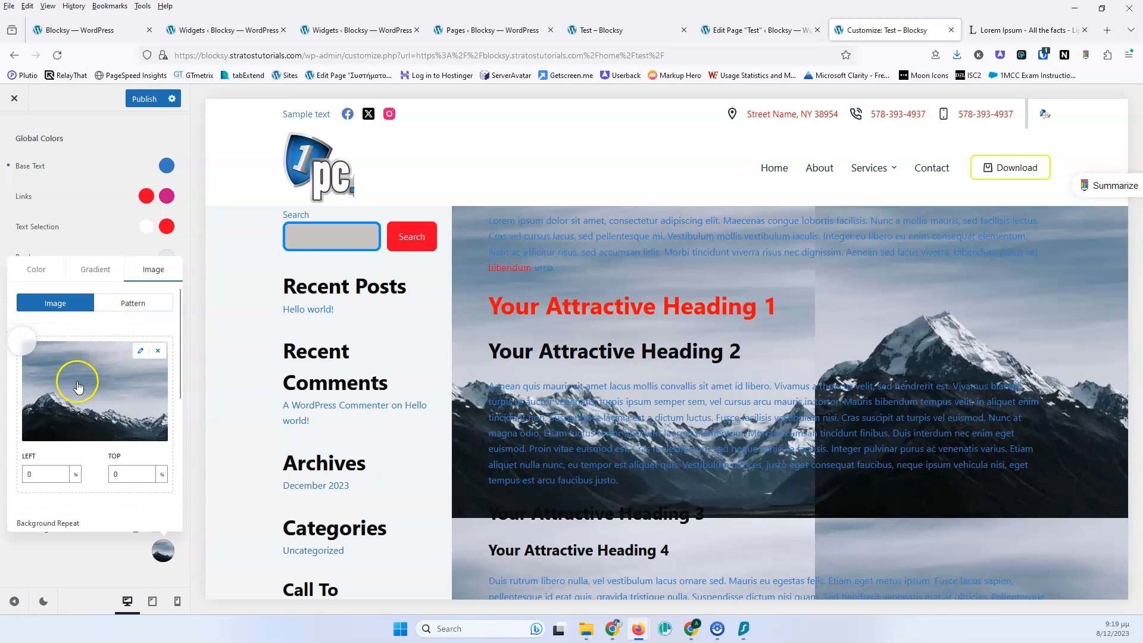
Set the background image focal point to 50% left and 50% top
{"action": "scroll", "coordinate": [59, 390], "scroll_direction": "down", "scroll_amount": 2}
{"action": "scroll", "coordinate": [66, 381], "scroll_direction": "up", "scroll_amount": 2}
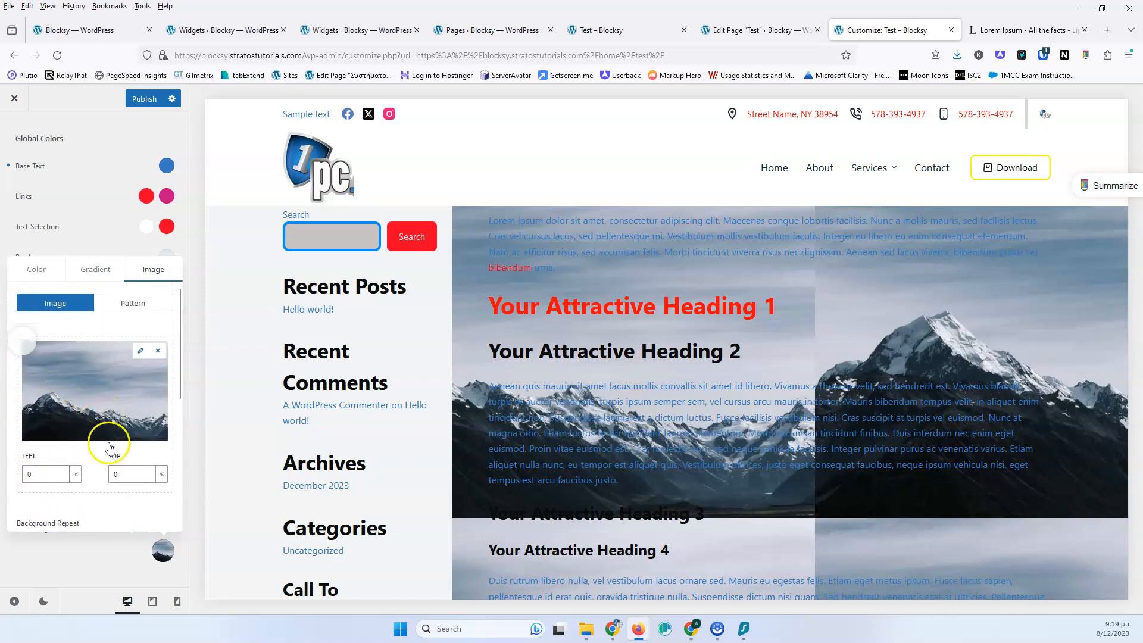
{"action": "left_click_drag", "start_coordinate": [22, 342], "coordinate": [87, 388]}
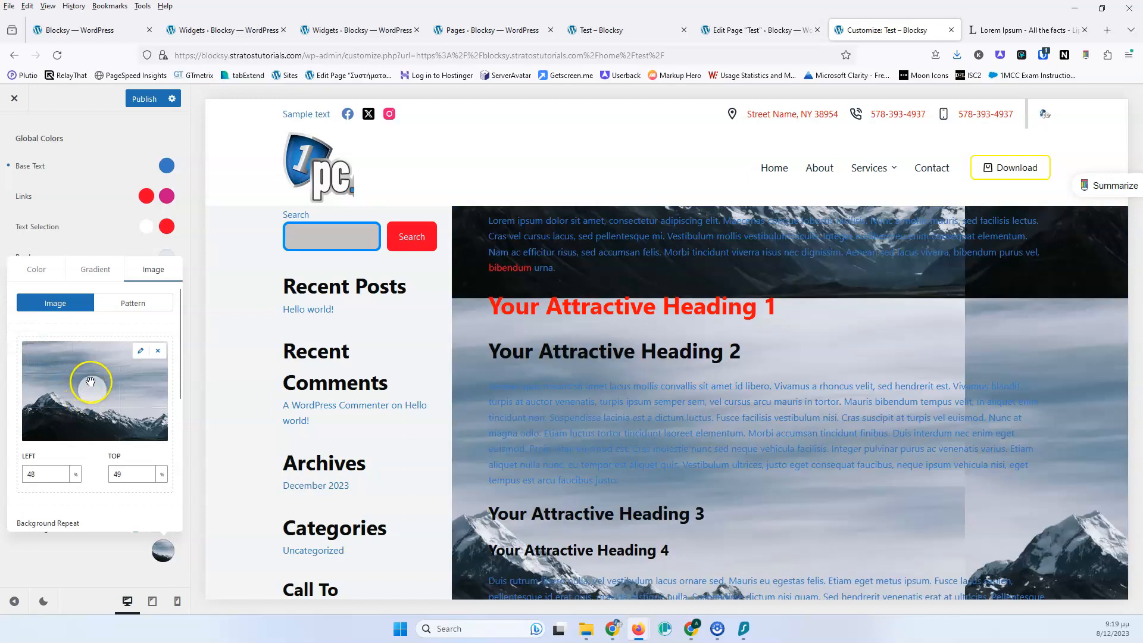
{"action": "scroll", "coordinate": [86, 382], "scroll_direction": "down", "scroll_amount": 2}
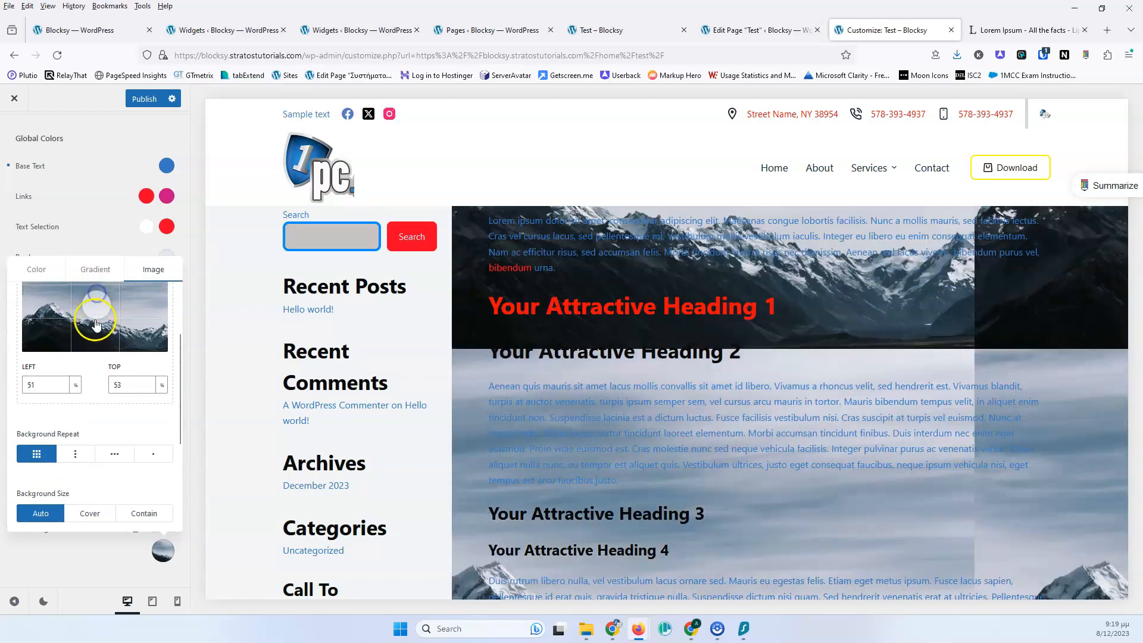
{"action": "scroll", "coordinate": [96, 321], "scroll_direction": "up", "scroll_amount": 2}
{"action": "left_click", "coordinate": [92, 395]}
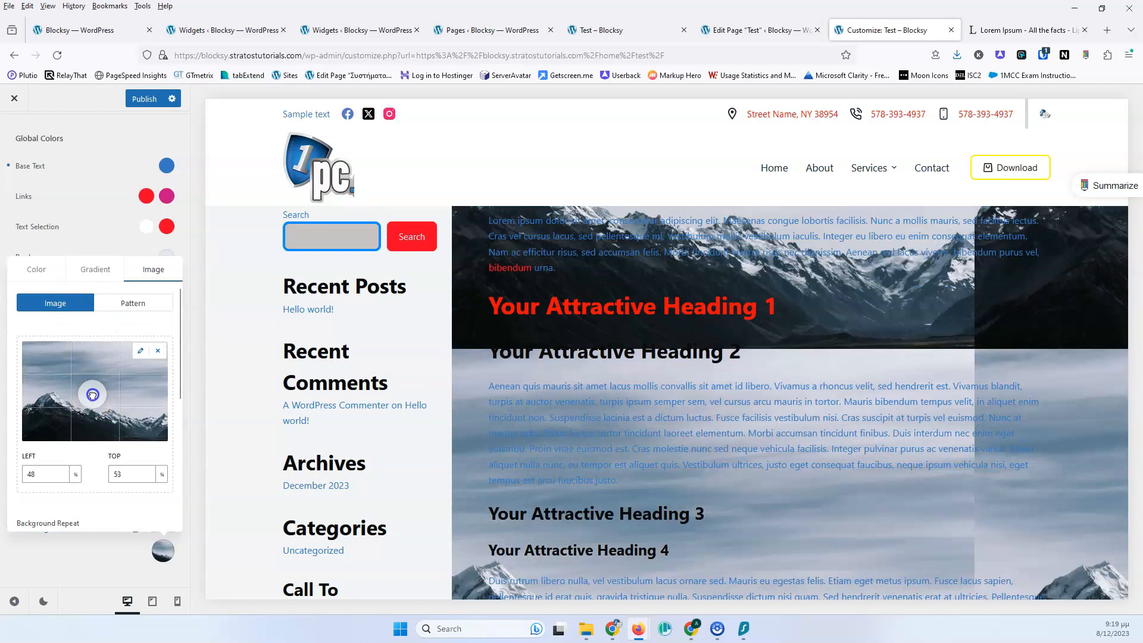
{"action": "left_click_drag", "start_coordinate": [95, 391], "coordinate": [96, 392]}
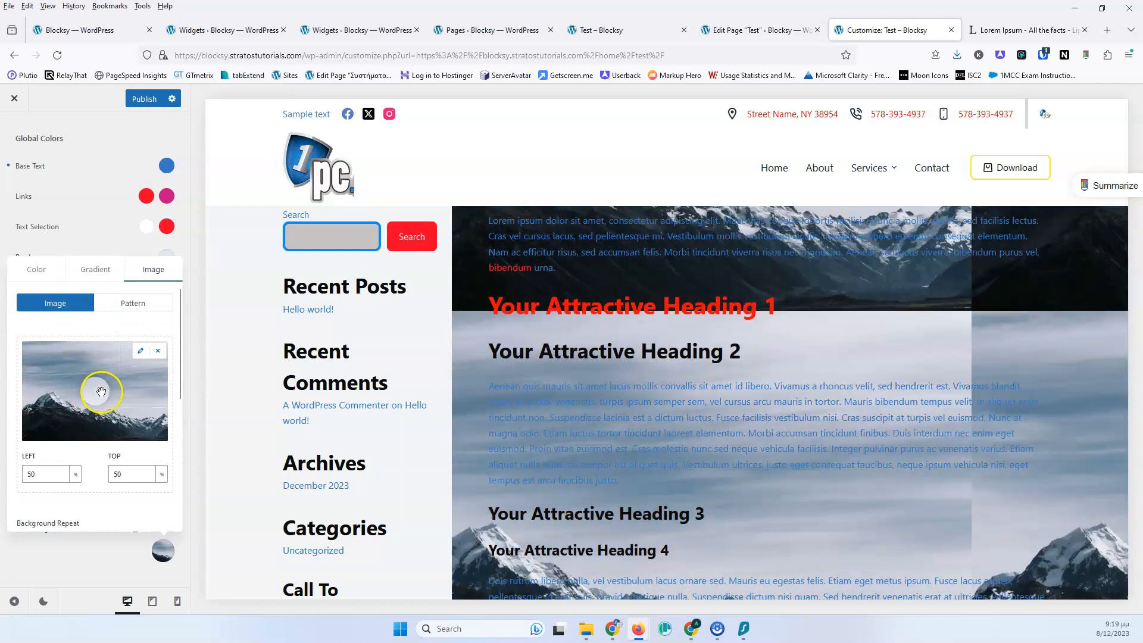
Set the background image repeat to No Repeat
{"action": "scroll", "coordinate": [101, 391], "scroll_direction": "down", "scroll_amount": 2}
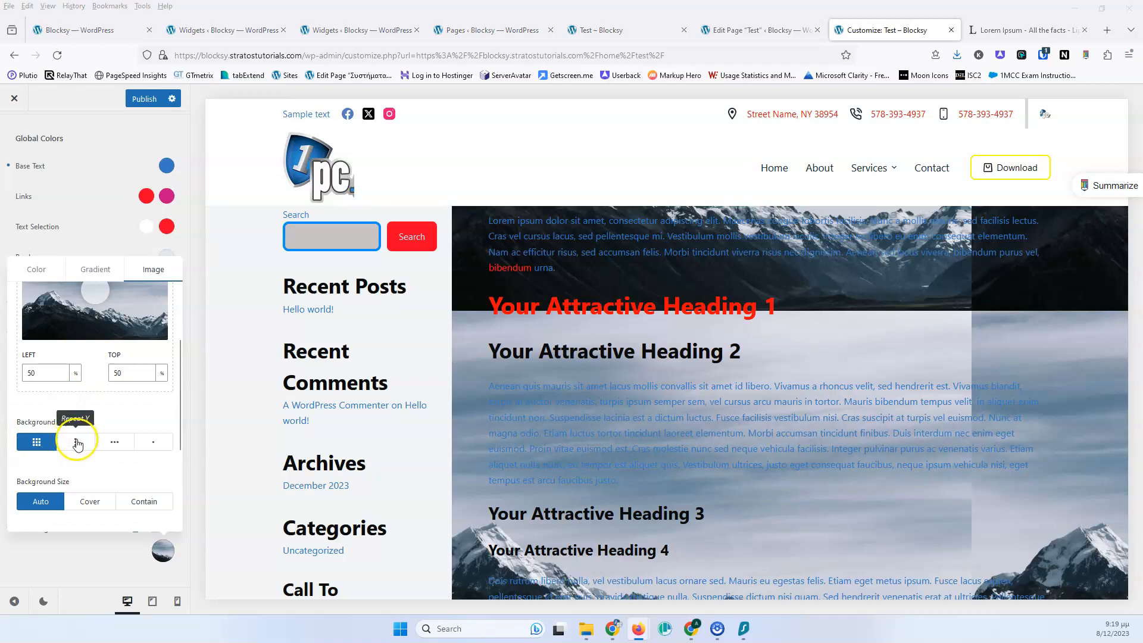
{"action": "left_click", "coordinate": [115, 443]}
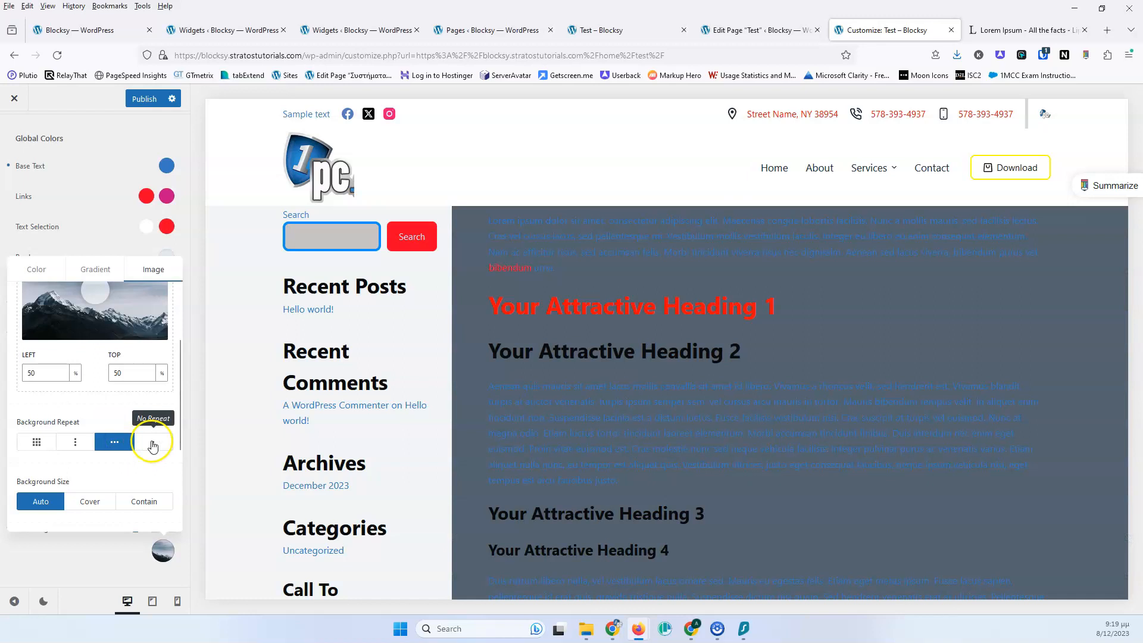
{"action": "left_click", "coordinate": [157, 451]}
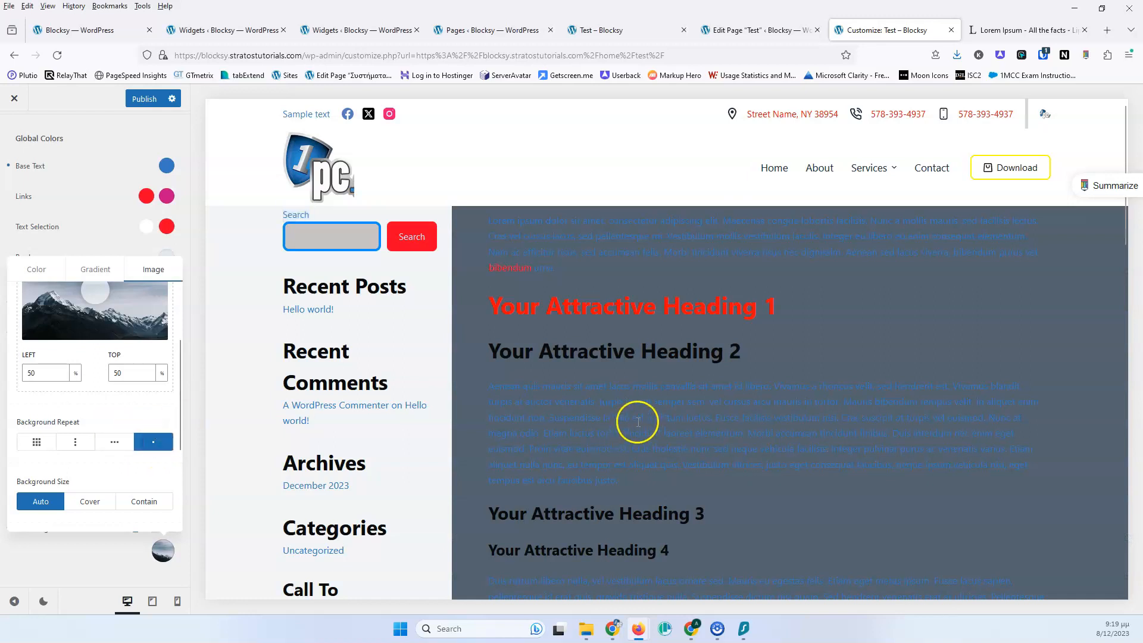
Try the Cover and Contain background sizes, then return the size to Auto
{"action": "left_click", "coordinate": [89, 501]}
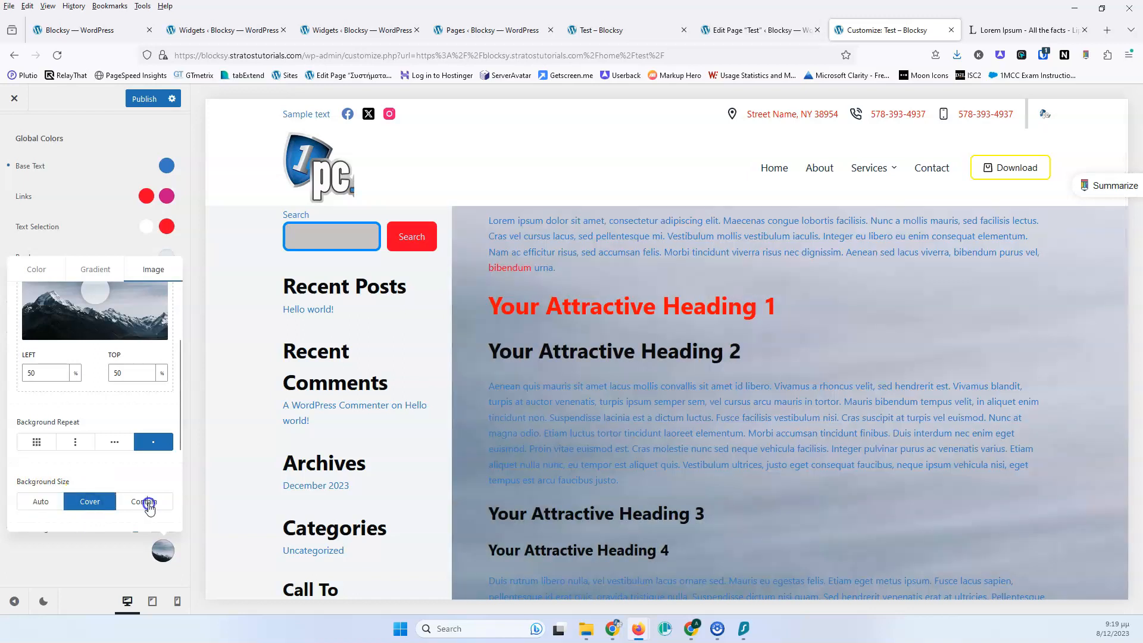
{"action": "left_click", "coordinate": [148, 503]}
{"action": "left_click", "coordinate": [49, 501]}
Switch the background to a pattern and choose the zigzag chevron pattern
{"action": "scroll", "coordinate": [107, 361], "scroll_direction": "up", "scroll_amount": 3}
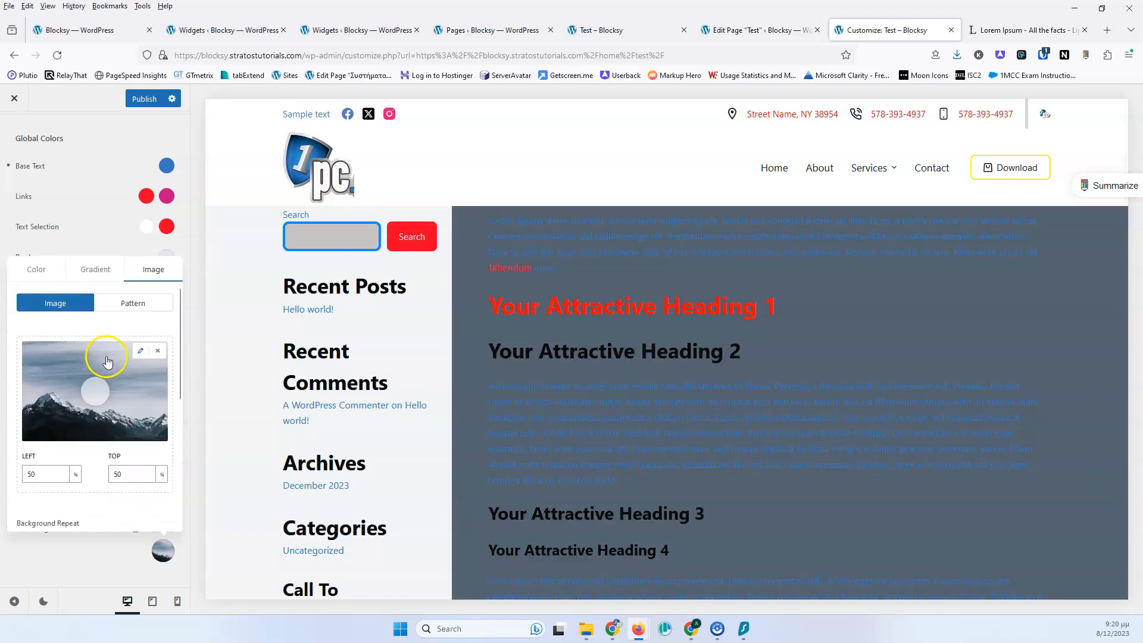
{"action": "left_click", "coordinate": [132, 302]}
{"action": "left_click", "coordinate": [97, 415]}
{"action": "scroll", "coordinate": [101, 411], "scroll_direction": "down", "scroll_amount": 5}
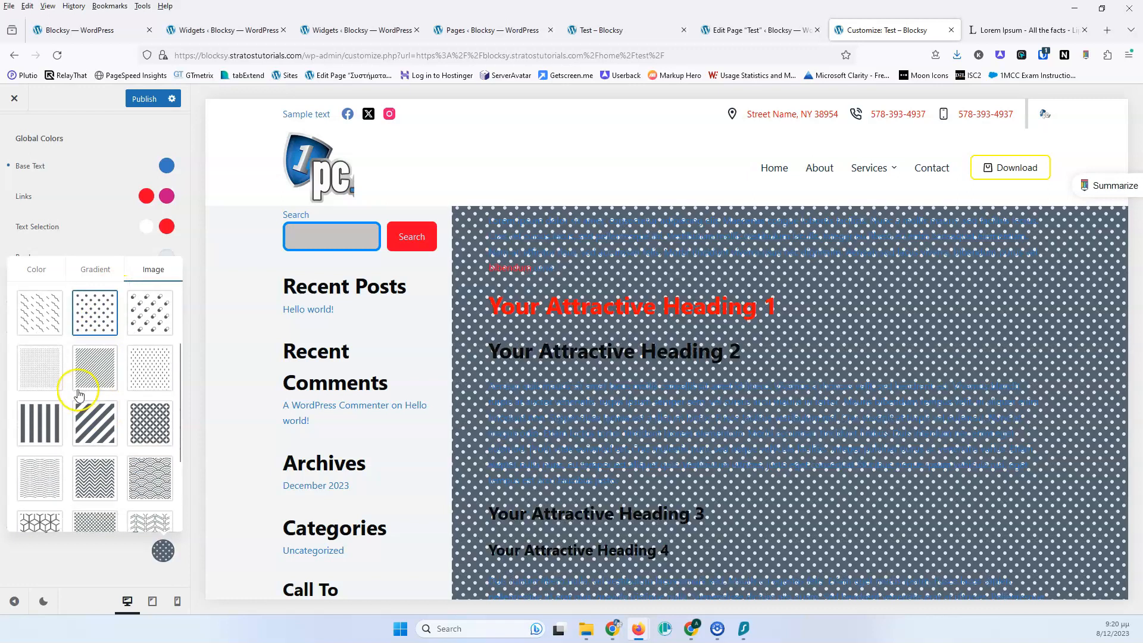
{"action": "left_click", "coordinate": [97, 356]}
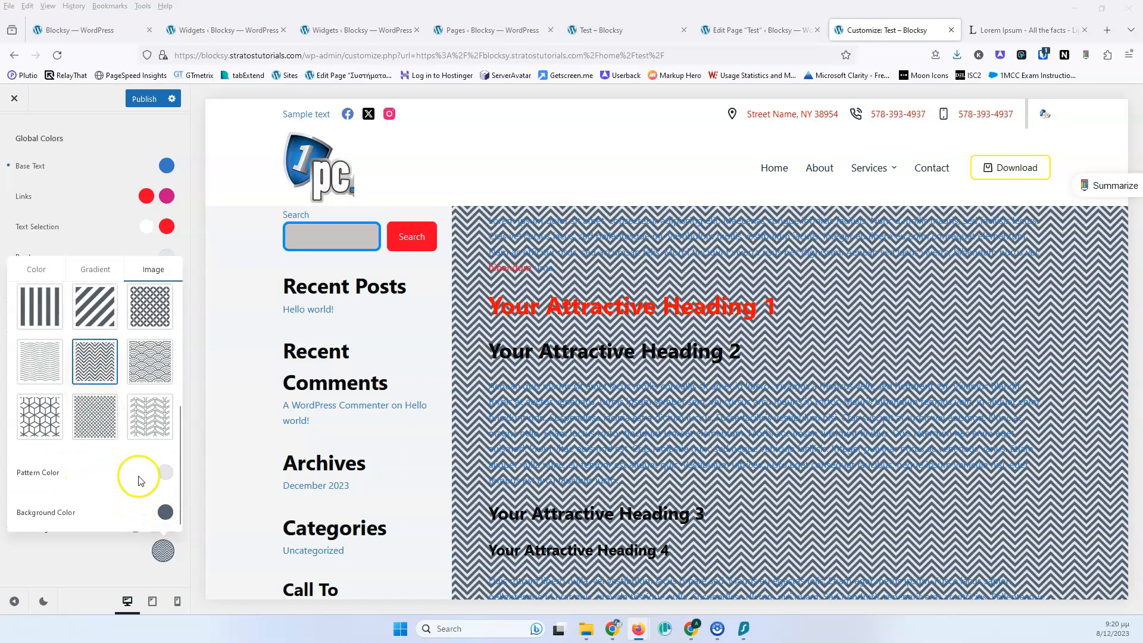
Set the pattern color to a light blue-grey, #9baeca
{"action": "left_click", "coordinate": [165, 472]}
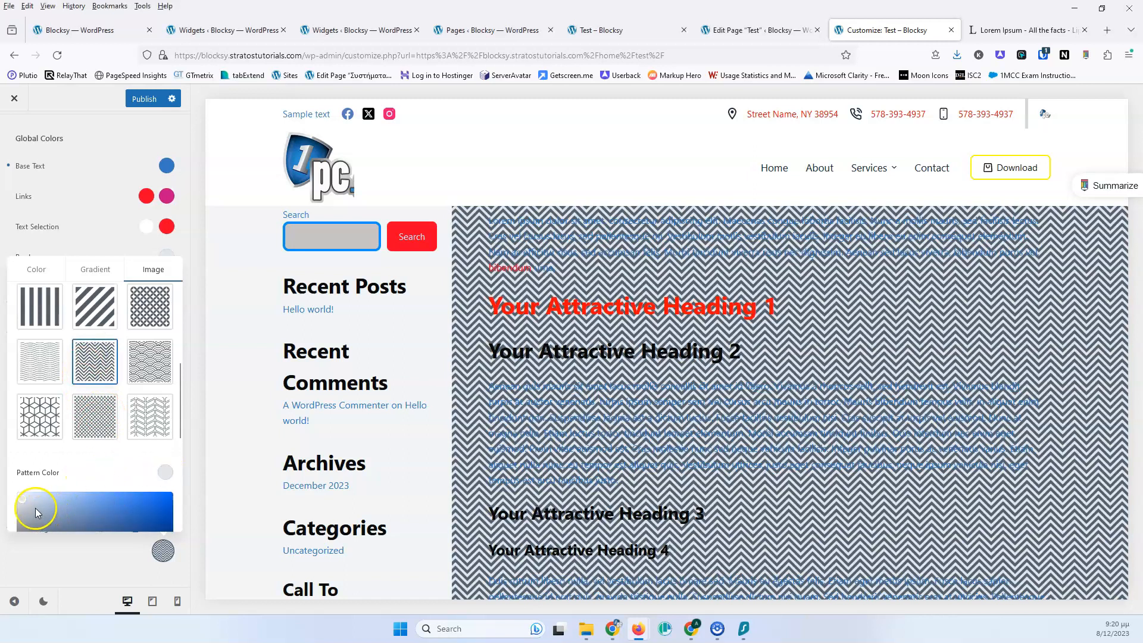
{"action": "left_click", "coordinate": [75, 472]}
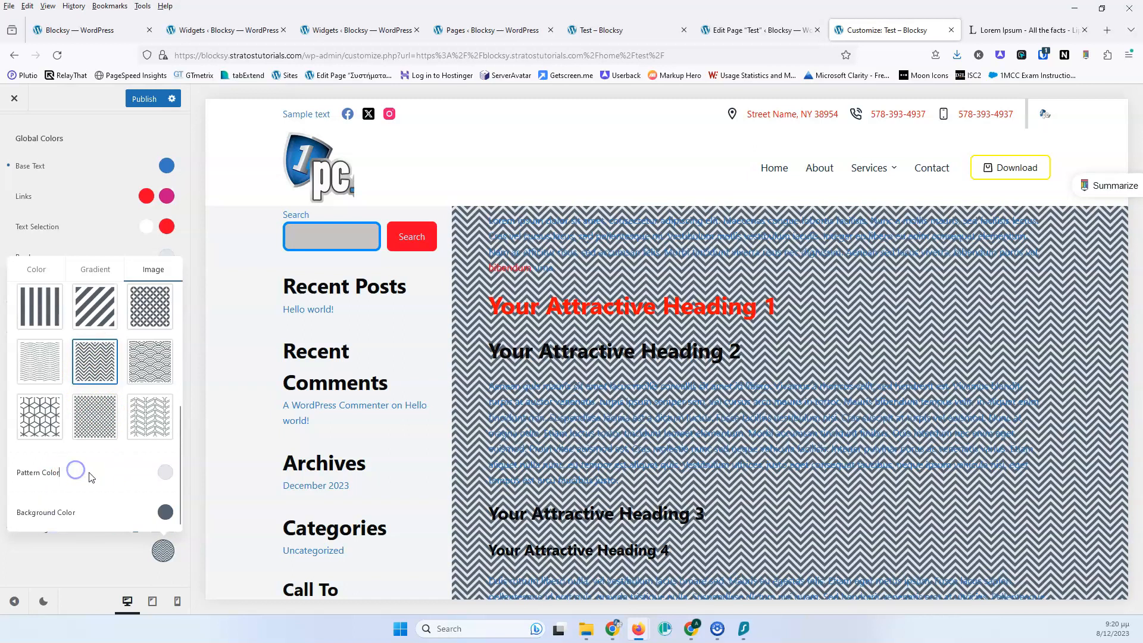
{"action": "left_click", "coordinate": [165, 513]}
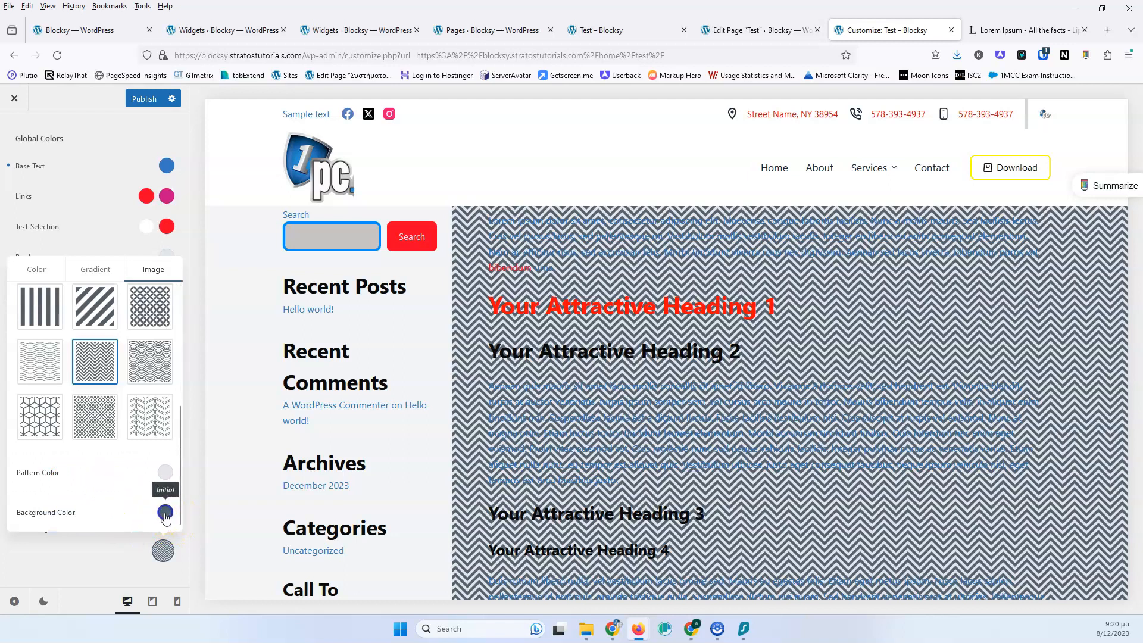
{"action": "left_click", "coordinate": [165, 513]}
{"action": "left_click", "coordinate": [165, 472]}
{"action": "left_click", "coordinate": [89, 507]}
{"action": "left_click_drag", "start_coordinate": [90, 507], "coordinate": [56, 510]}
{"action": "scroll", "coordinate": [102, 455], "scroll_direction": "down", "scroll_amount": 5}
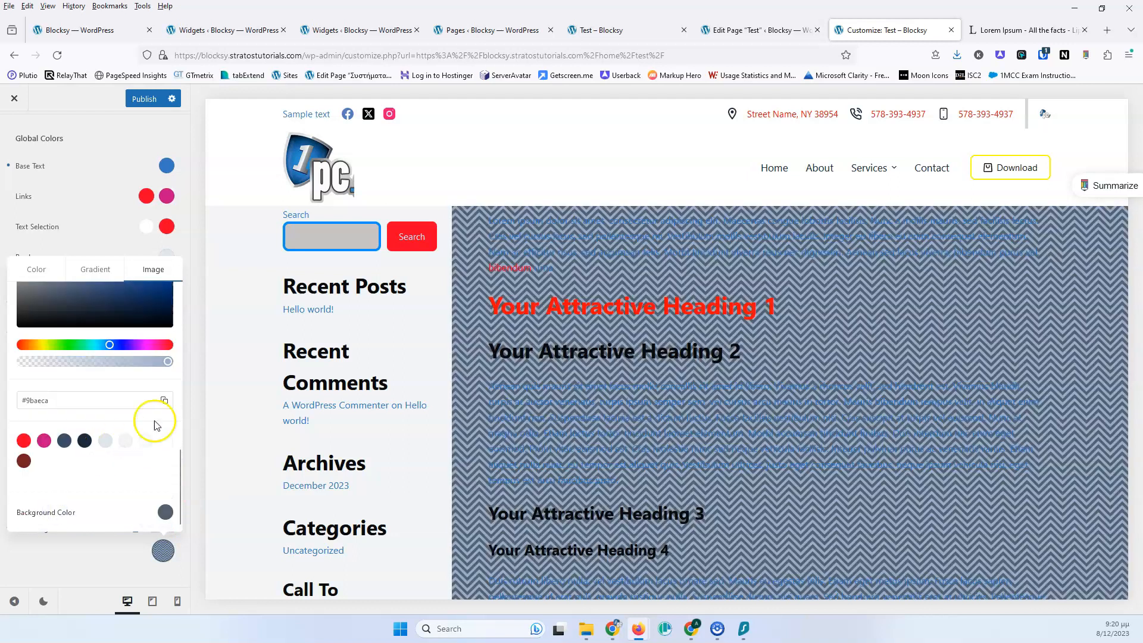
{"action": "scroll", "coordinate": [156, 425], "scroll_direction": "up", "scroll_amount": 2}
{"action": "left_click", "coordinate": [165, 321]}
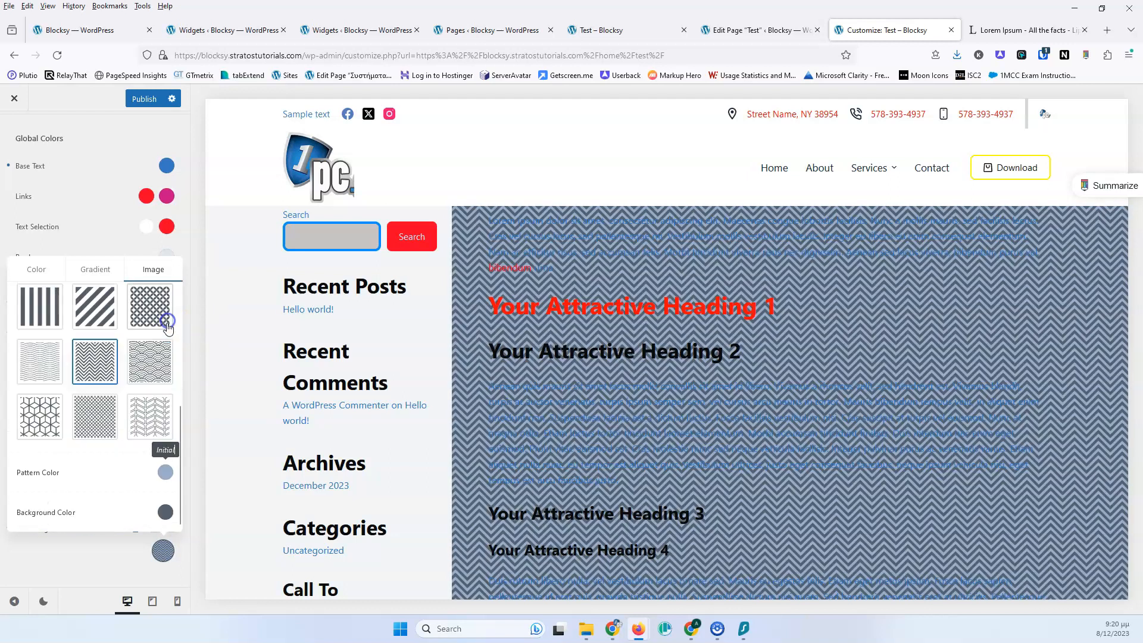
Set the pattern's background color to a light blue, #83b5e6
{"action": "left_click", "coordinate": [166, 512]}
{"action": "scroll", "coordinate": [123, 379], "scroll_direction": "up", "scroll_amount": 2}
{"action": "left_click_drag", "start_coordinate": [97, 405], "coordinate": [86, 391]}
{"action": "left_click", "coordinate": [117, 352]}
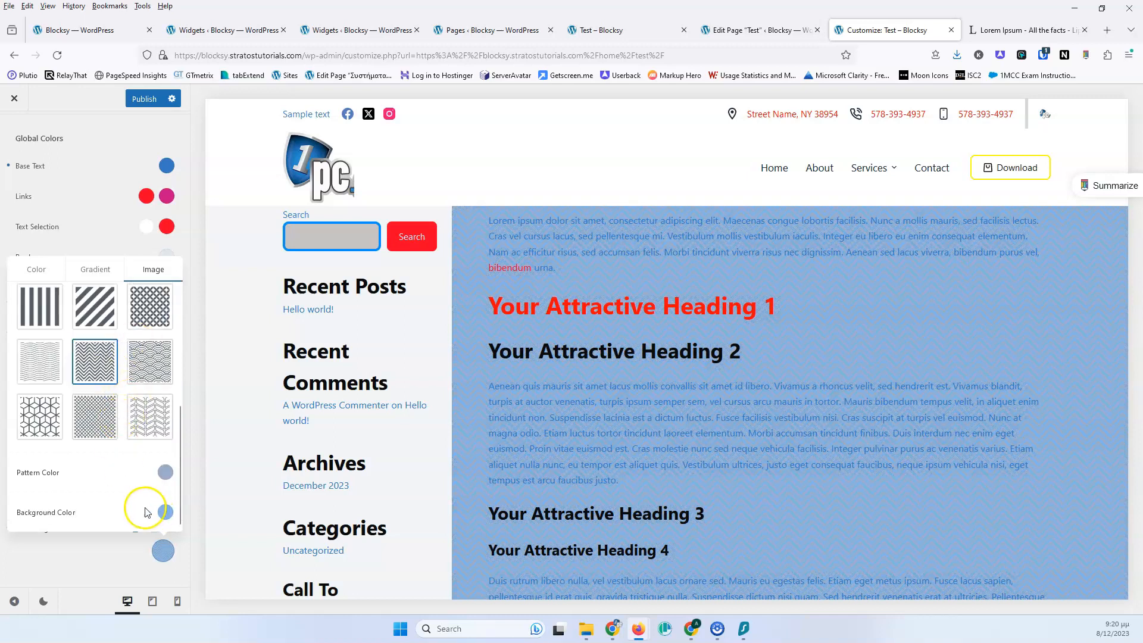
{"action": "left_click", "coordinate": [164, 511]}
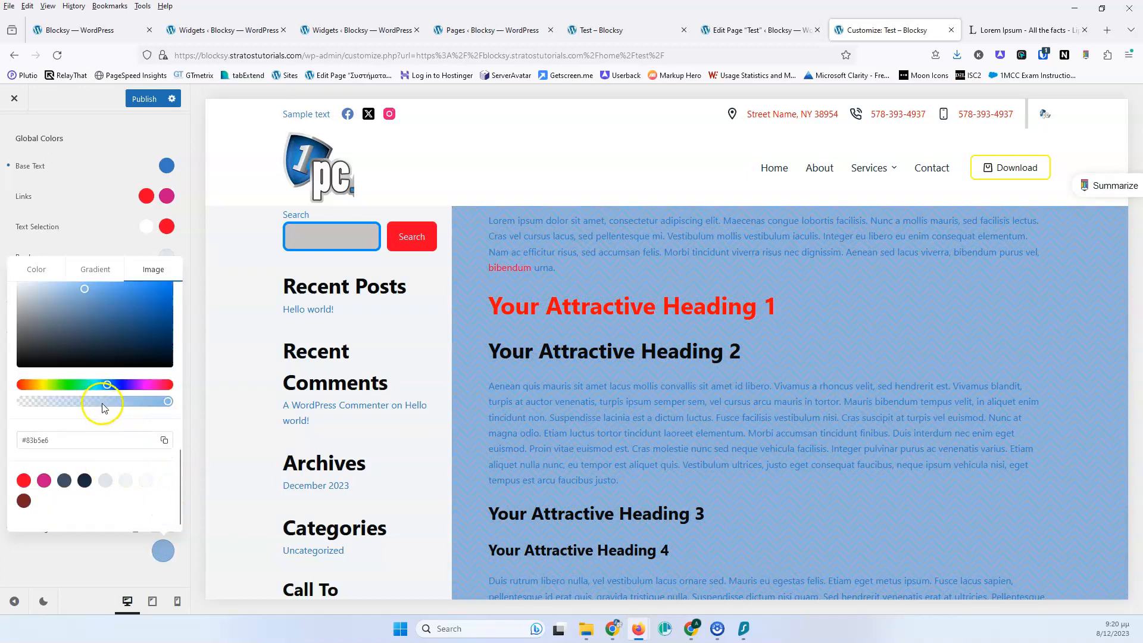
{"action": "scroll", "coordinate": [104, 410], "scroll_direction": "up", "scroll_amount": 3}
{"action": "left_click", "coordinate": [105, 370]}
{"action": "scroll", "coordinate": [90, 296], "scroll_direction": "up", "scroll_amount": 5}
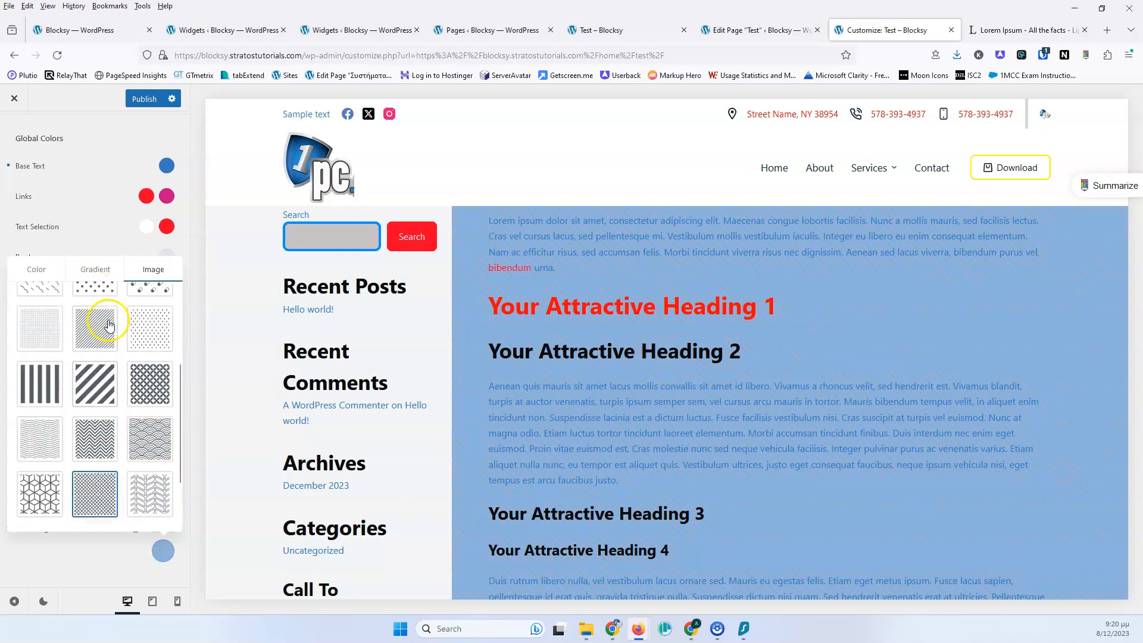
Review the image background's repeat, size, attachment and overlay options
{"action": "left_click", "coordinate": [80, 291]}
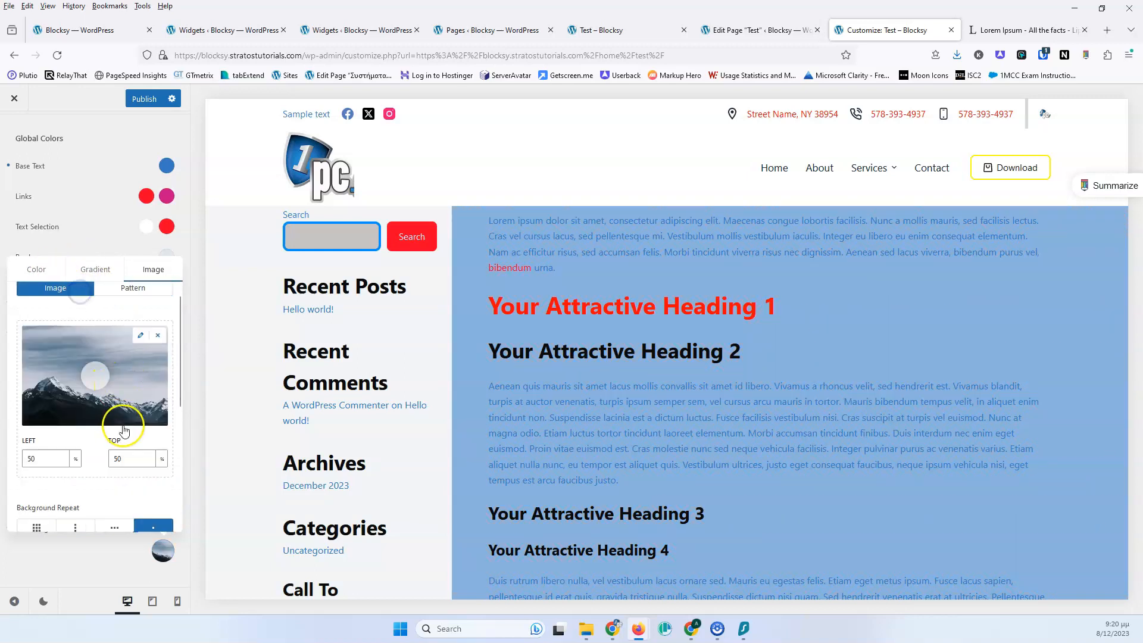
{"action": "scroll", "coordinate": [97, 434], "scroll_direction": "down", "scroll_amount": 3}
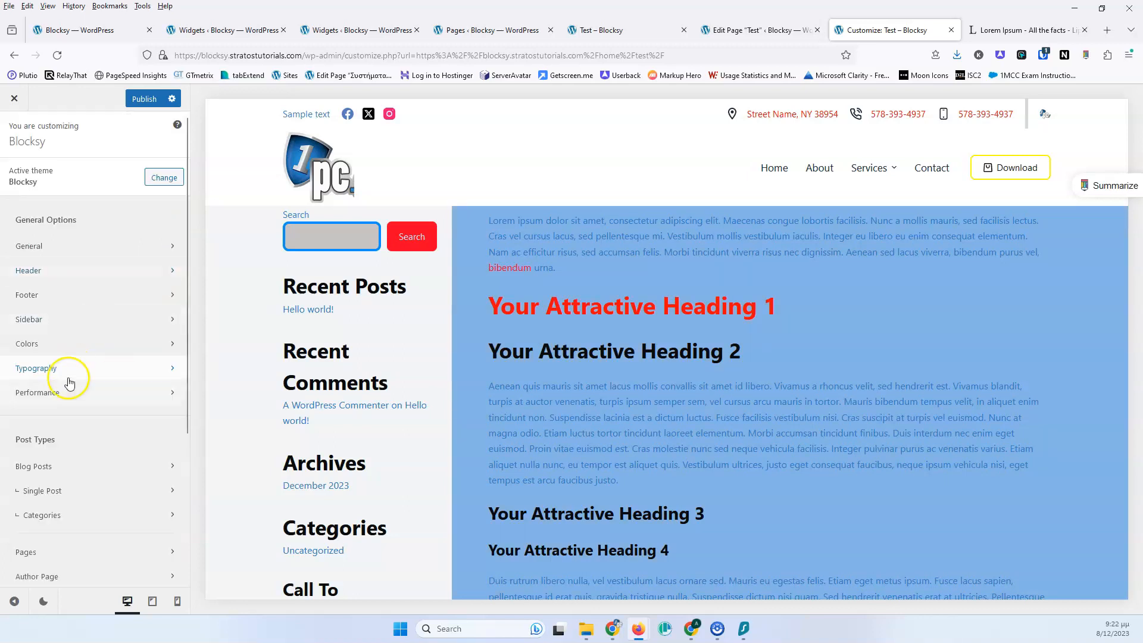
{"action": "left_click", "coordinate": [69, 369]}
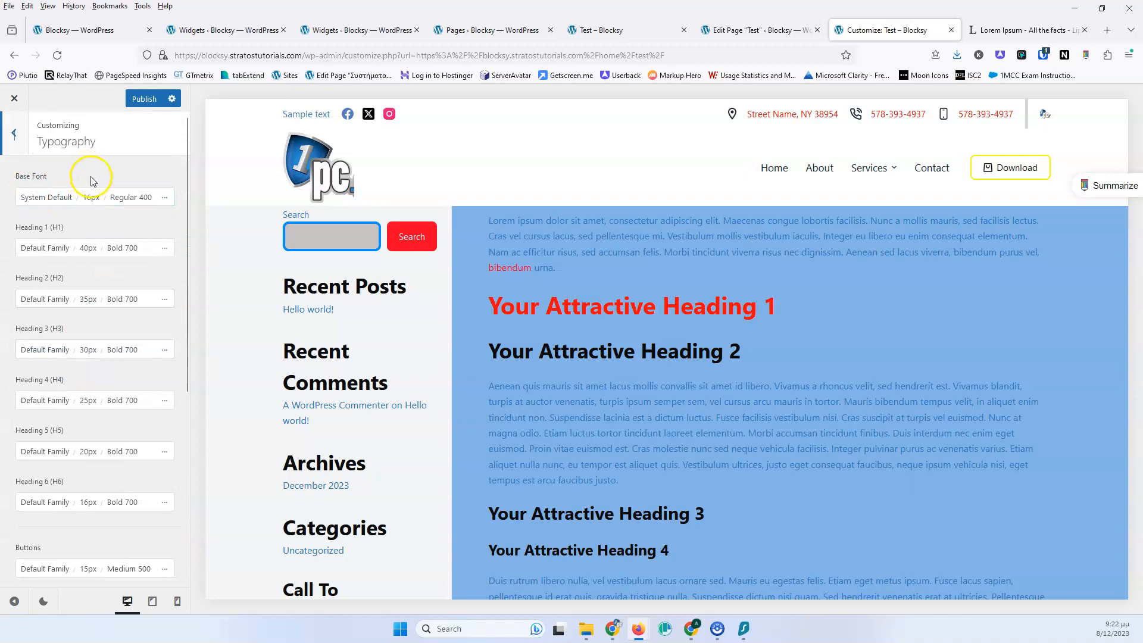
Change the Base Font family in Typography to Lucida, after trying Gill Sans
{"action": "left_click", "coordinate": [165, 199]}
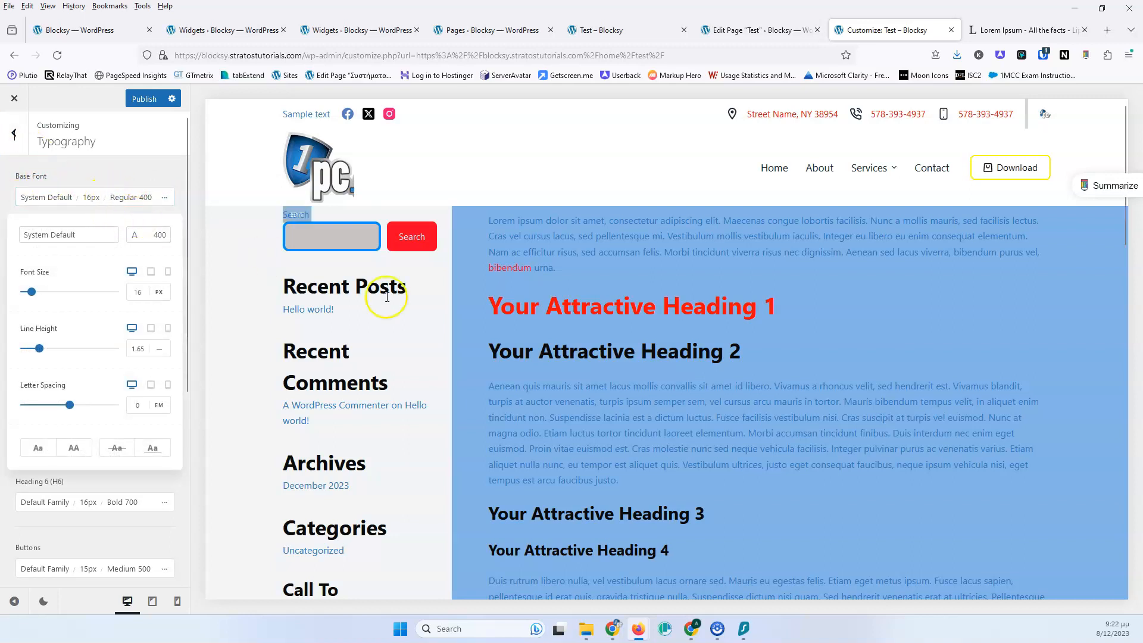
{"action": "left_click", "coordinate": [37, 234]}
{"action": "scroll", "coordinate": [78, 333], "scroll_direction": "down", "scroll_amount": 7}
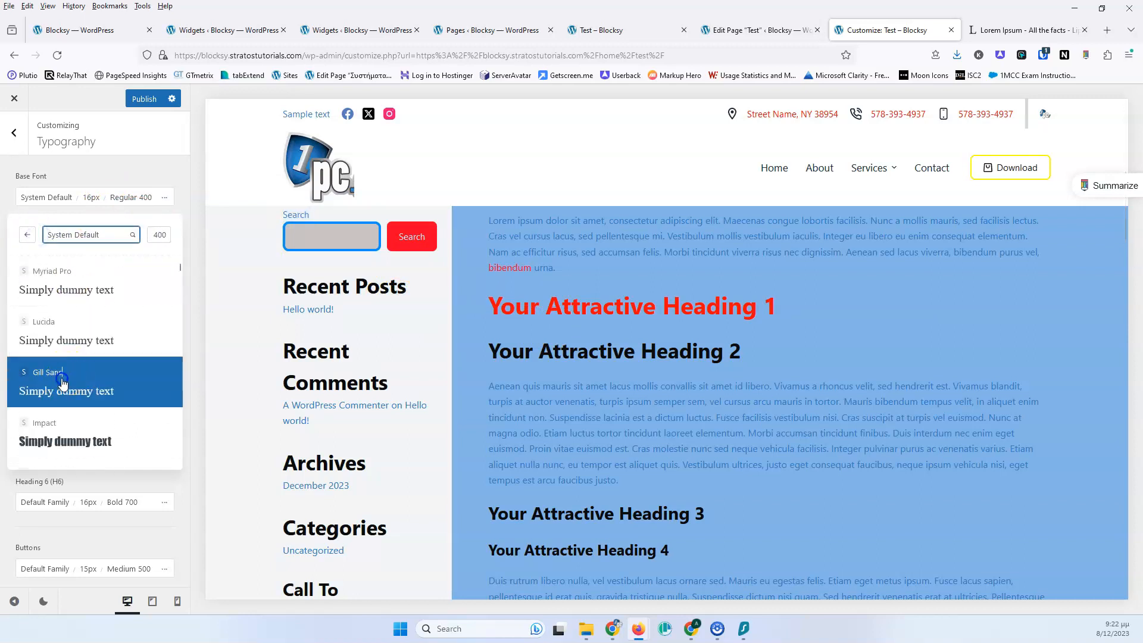
{"action": "left_click", "coordinate": [63, 381]}
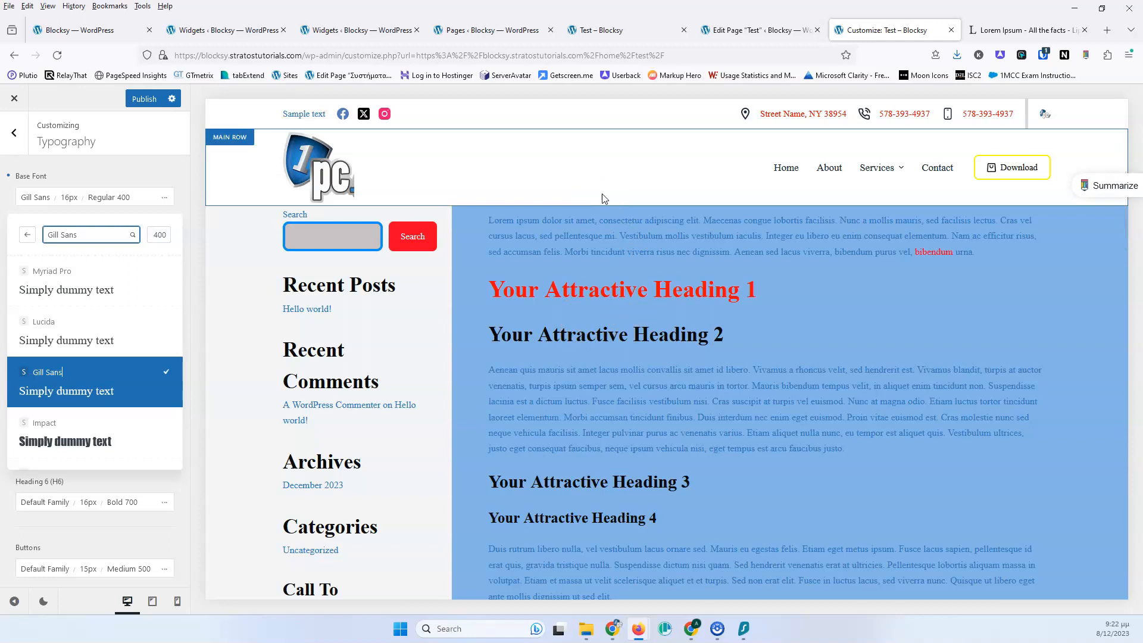
{"action": "left_click", "coordinate": [105, 340]}
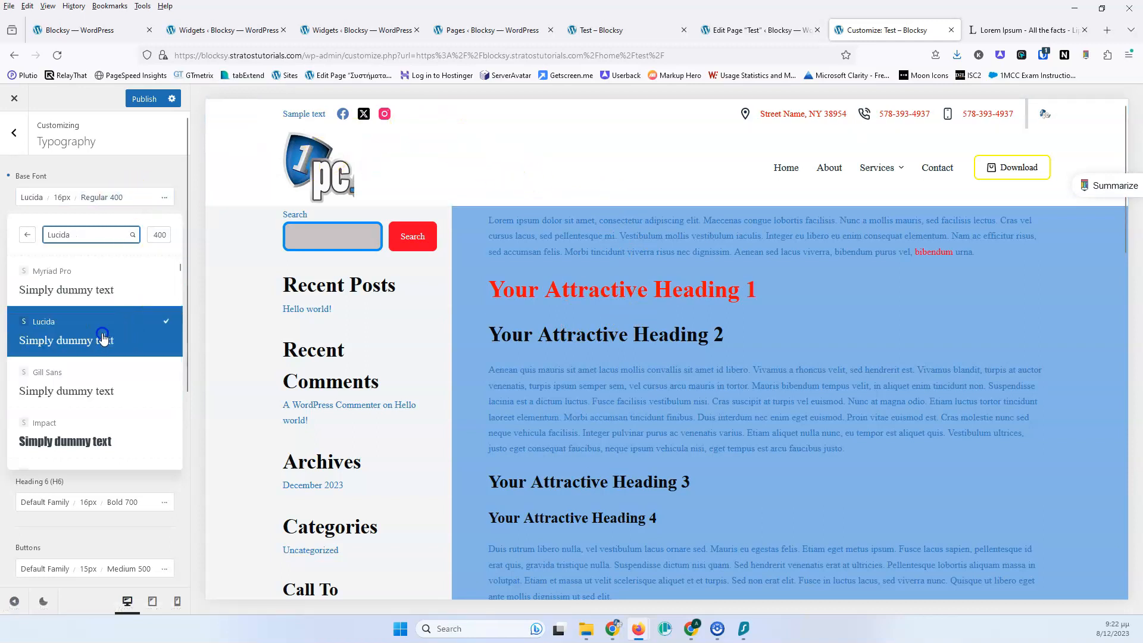
Change the Base Font family to ABeeZee, after trying Impact
{"action": "left_click", "coordinate": [86, 444]}
{"action": "scroll", "coordinate": [86, 394], "scroll_direction": "down", "scroll_amount": 1}
{"action": "left_click", "coordinate": [83, 387]}
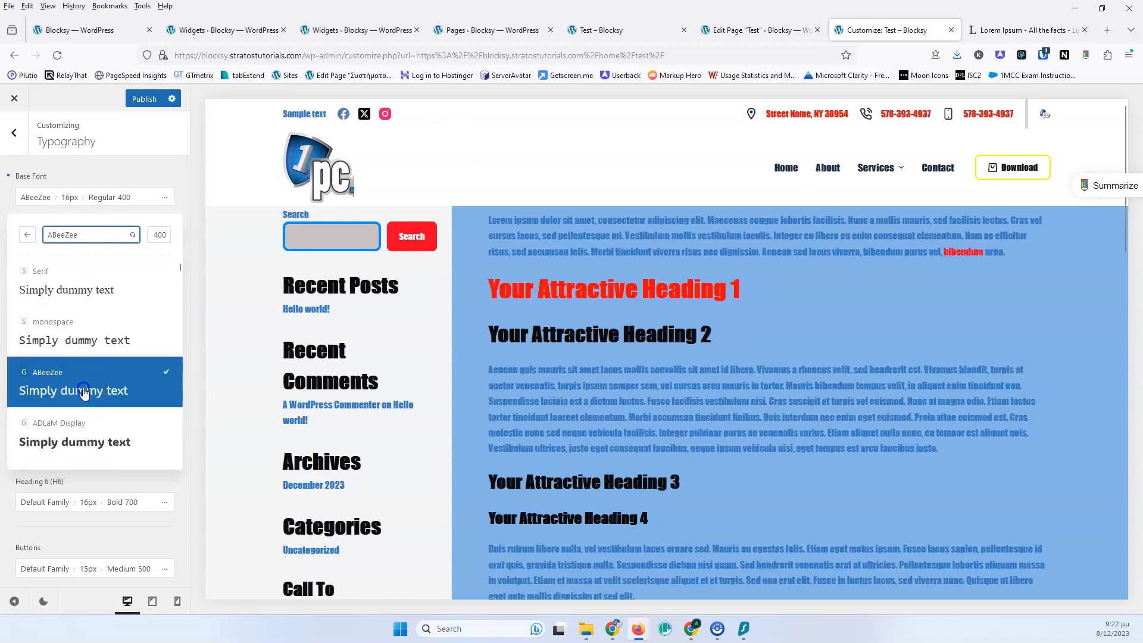
{"action": "left_click", "coordinate": [133, 165]}
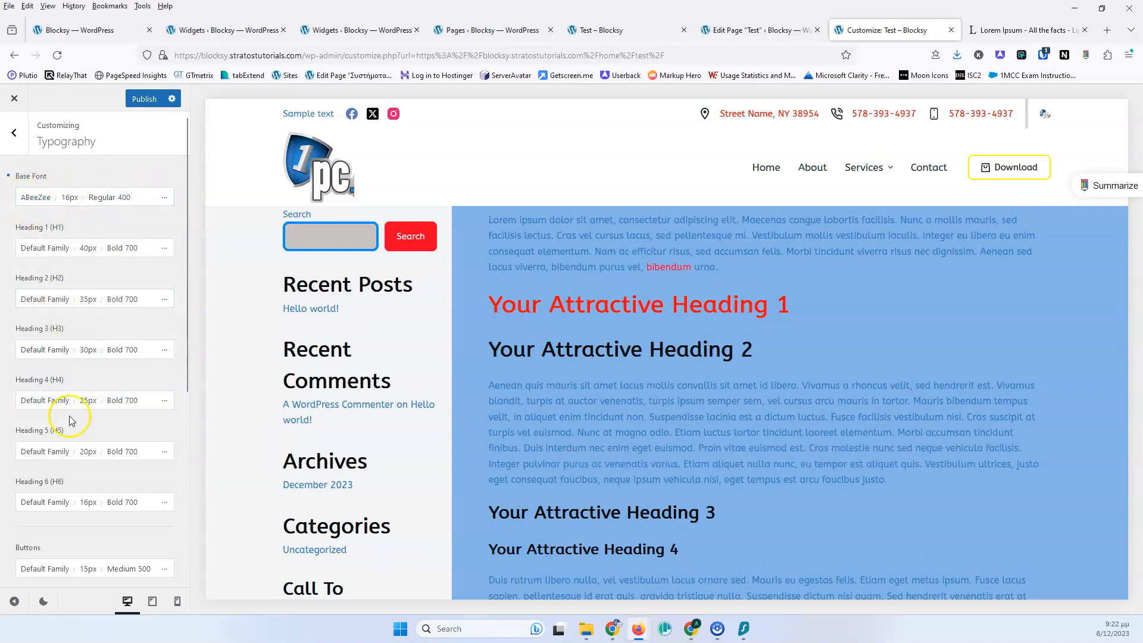
Set the Base Font size to 18px
{"action": "left_click", "coordinate": [67, 198]}
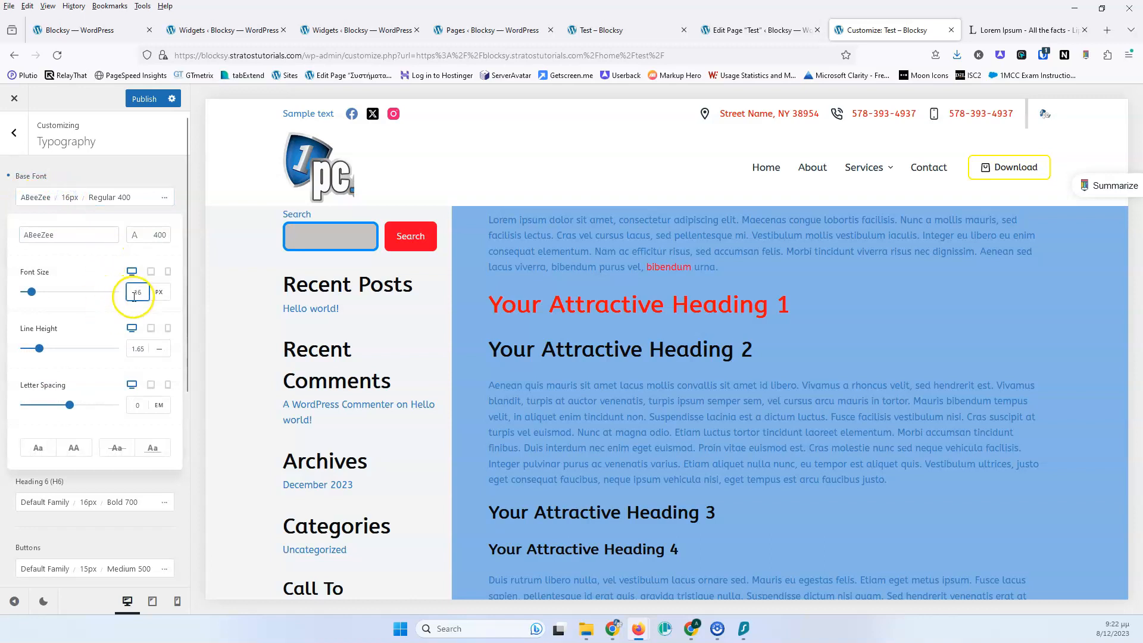
{"action": "key", "text": "Up"}
{"action": "key", "text": "Up"}
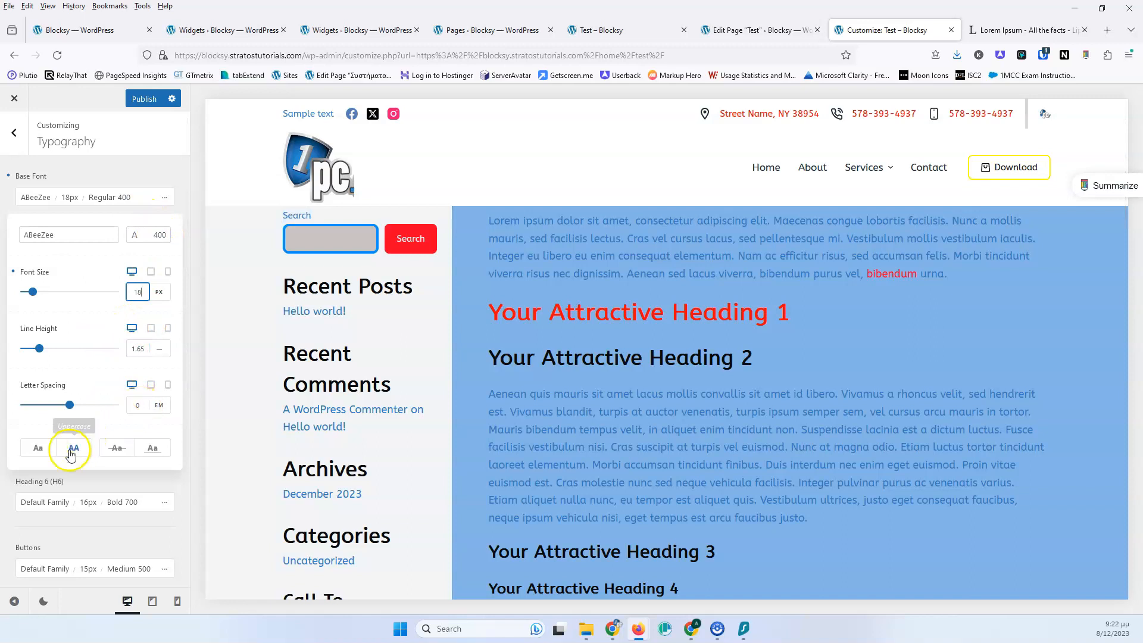
{"action": "left_click", "coordinate": [122, 170]}
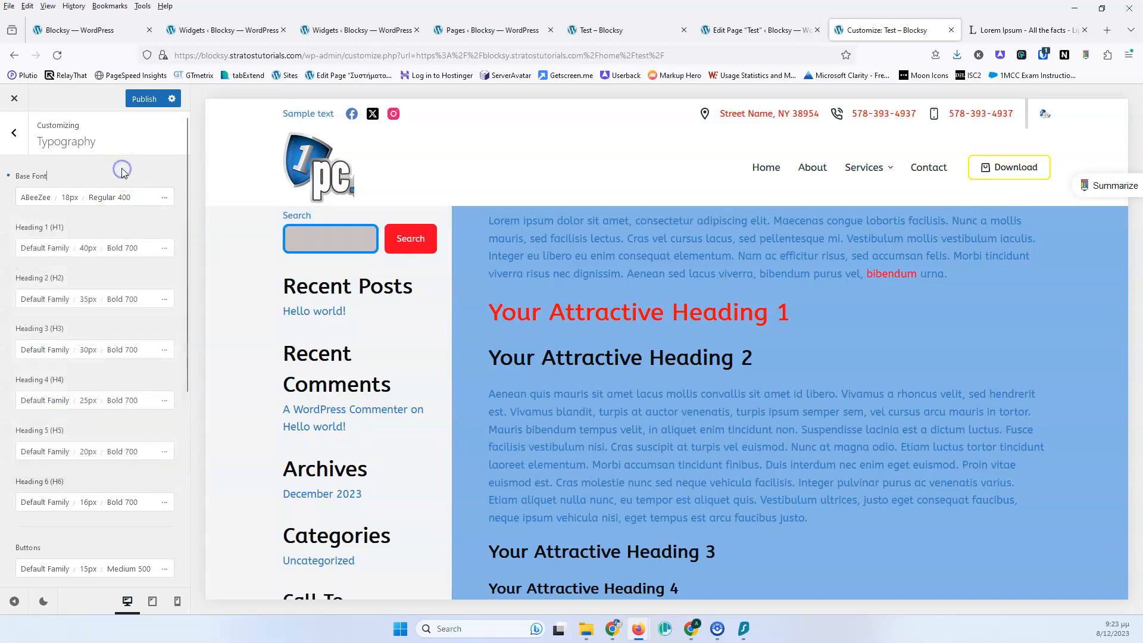
Change the Heading 1 (H1) font family to Acme
{"action": "left_click", "coordinate": [41, 254]}
{"action": "scroll", "coordinate": [91, 383], "scroll_direction": "down", "scroll_amount": 5}
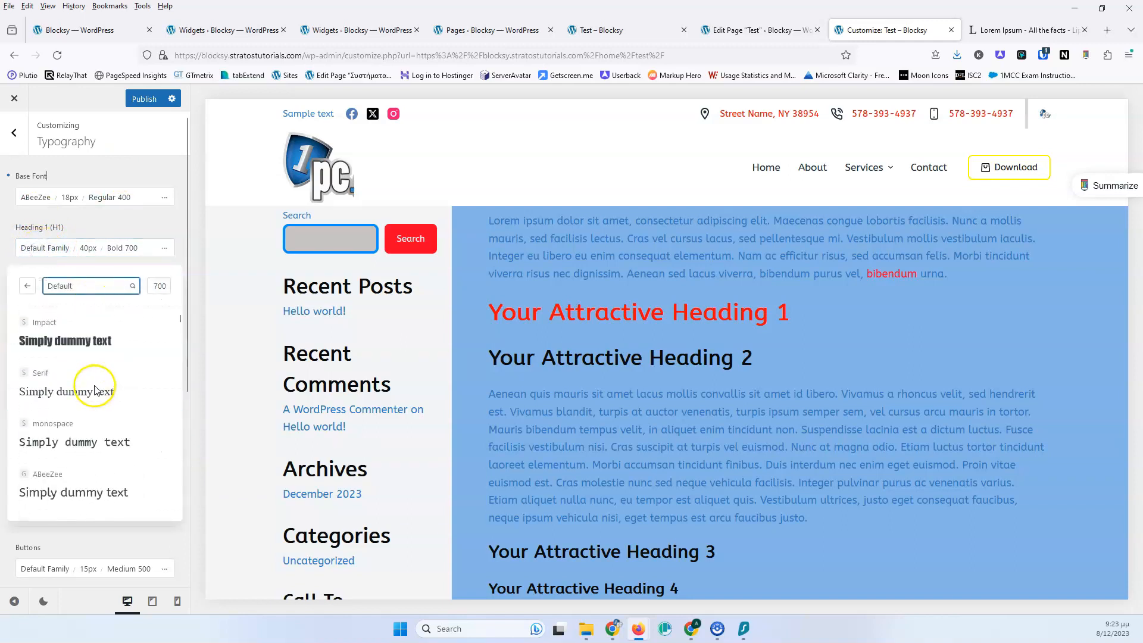
{"action": "scroll", "coordinate": [93, 387], "scroll_direction": "down", "scroll_amount": 5}
{"action": "left_click", "coordinate": [78, 436]}
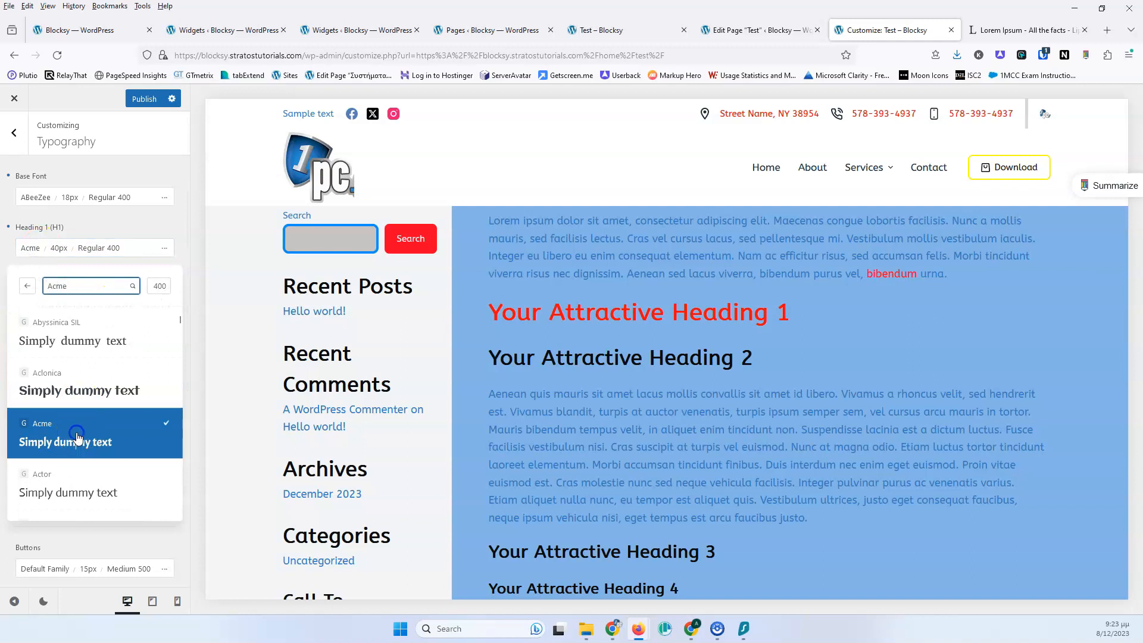
{"action": "left_click", "coordinate": [104, 214]}
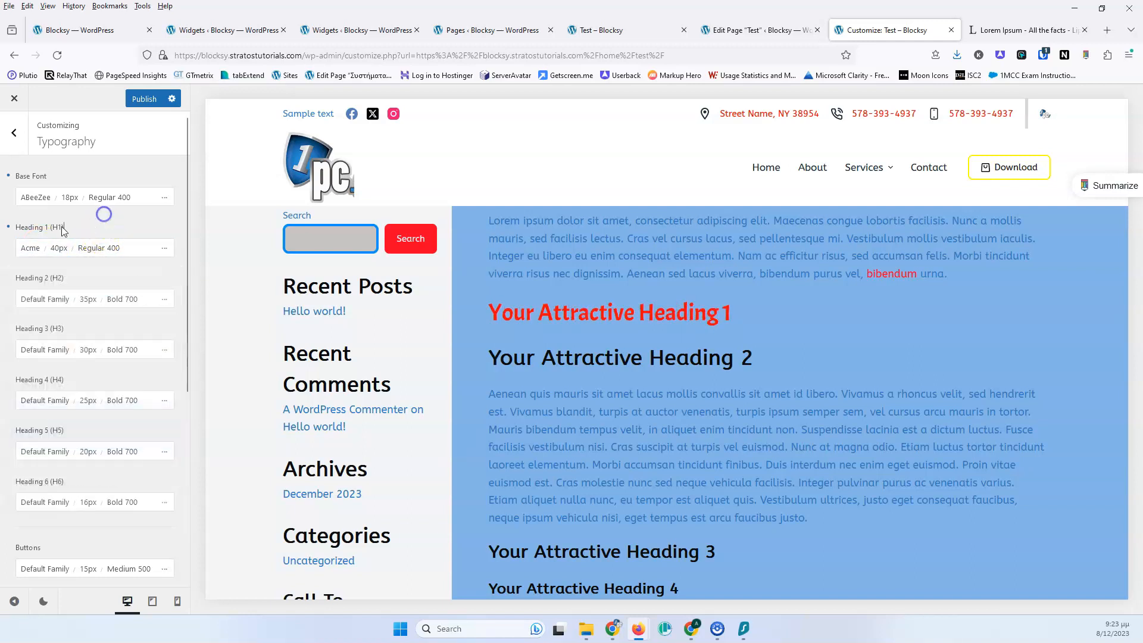
Search for acm and set the Heading 2 (H2) font family to Acme
{"action": "left_click", "coordinate": [36, 298]}
{"action": "left_click", "coordinate": [66, 337]}
{"action": "type", "text": "a"}
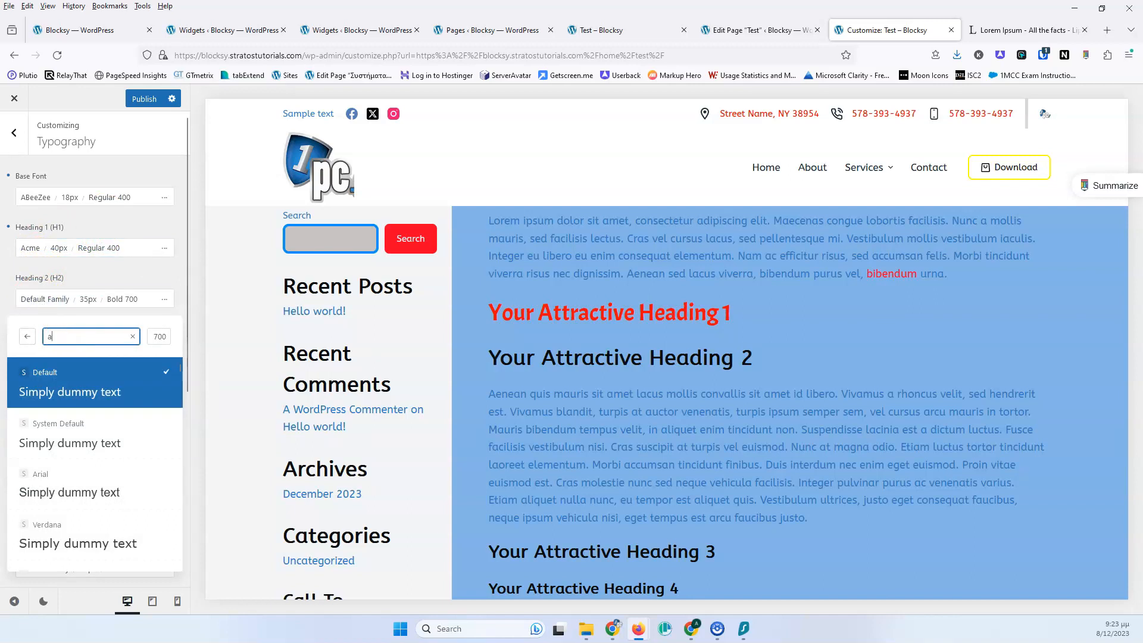
{"action": "type", "text": "cm"}
{"action": "left_click", "coordinate": [68, 381]}
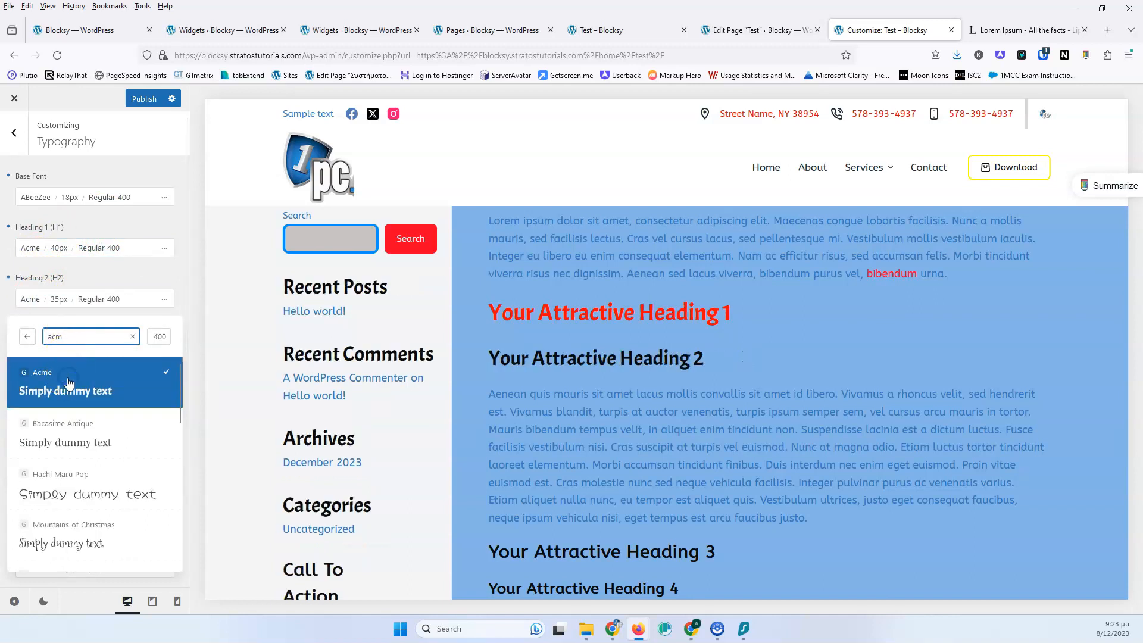
{"action": "left_click", "coordinate": [112, 263]}
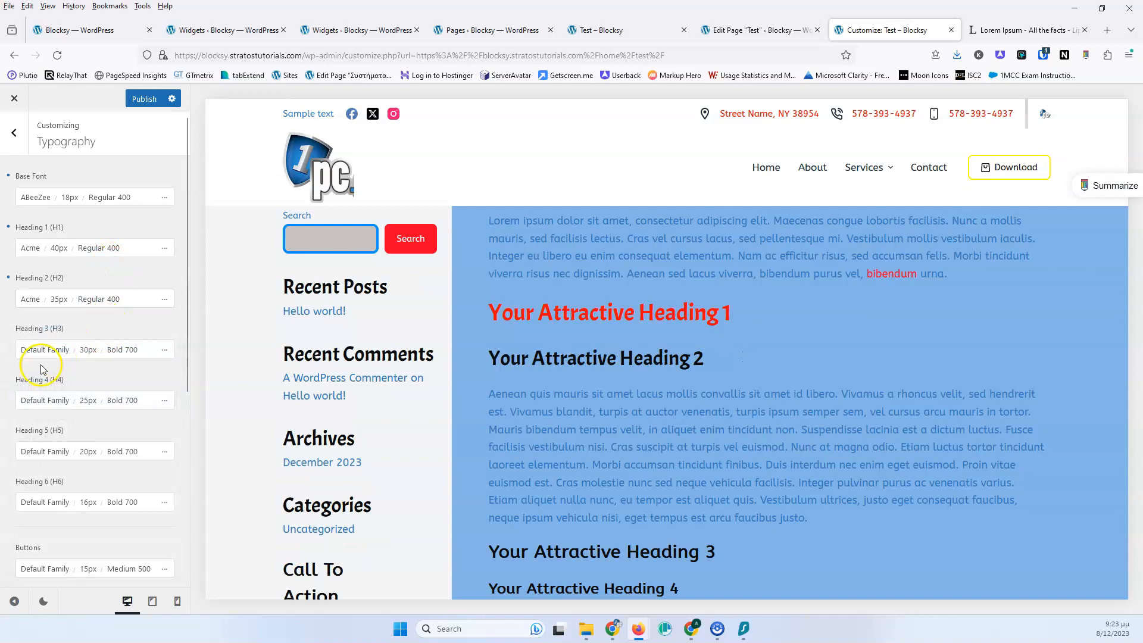
Review the remaining typography elements down to the Fallback Font Family
{"action": "scroll", "coordinate": [56, 349], "scroll_direction": "down", "scroll_amount": 2}
{"action": "scroll", "coordinate": [56, 346], "scroll_direction": "up", "scroll_amount": 2}
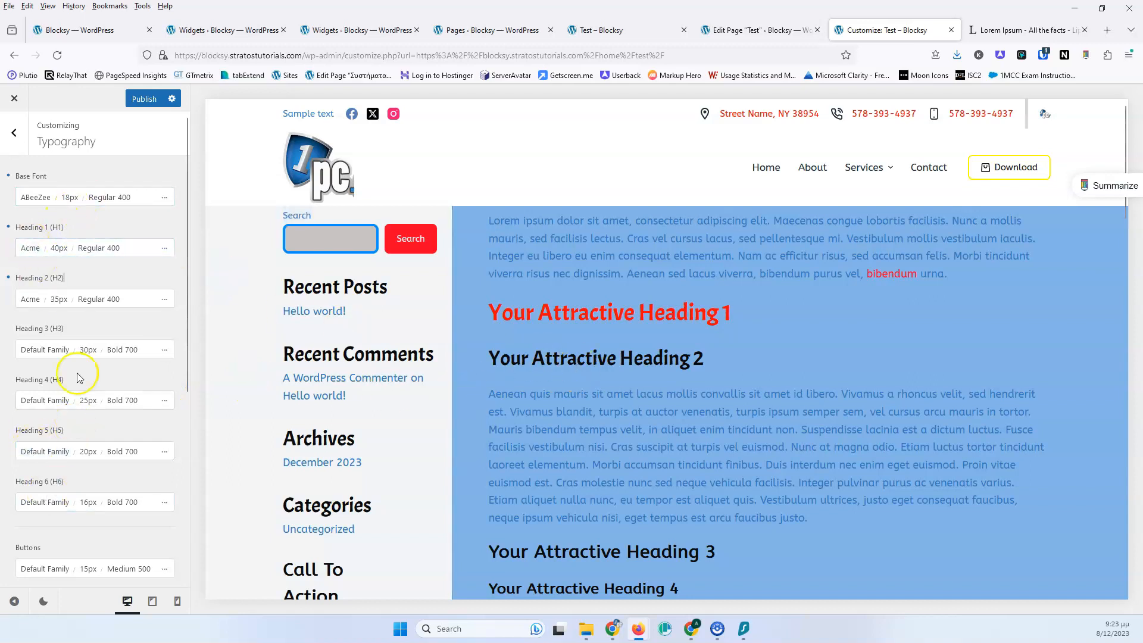
{"action": "scroll", "coordinate": [73, 361], "scroll_direction": "down", "scroll_amount": 5}
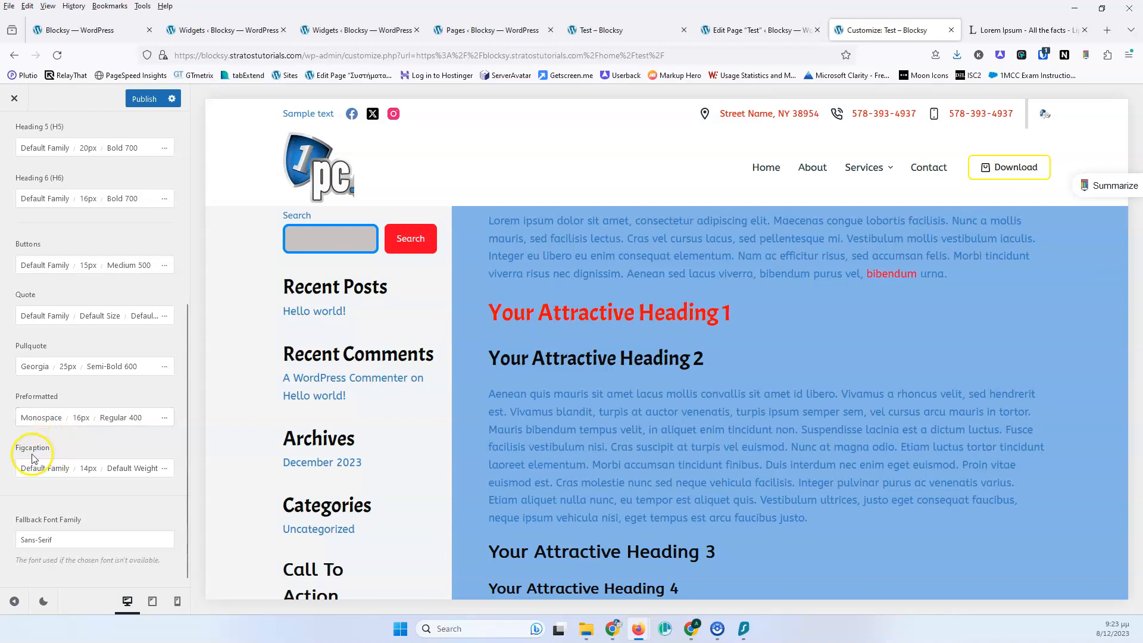
{"action": "scroll", "coordinate": [67, 452], "scroll_direction": "down", "scroll_amount": 1}
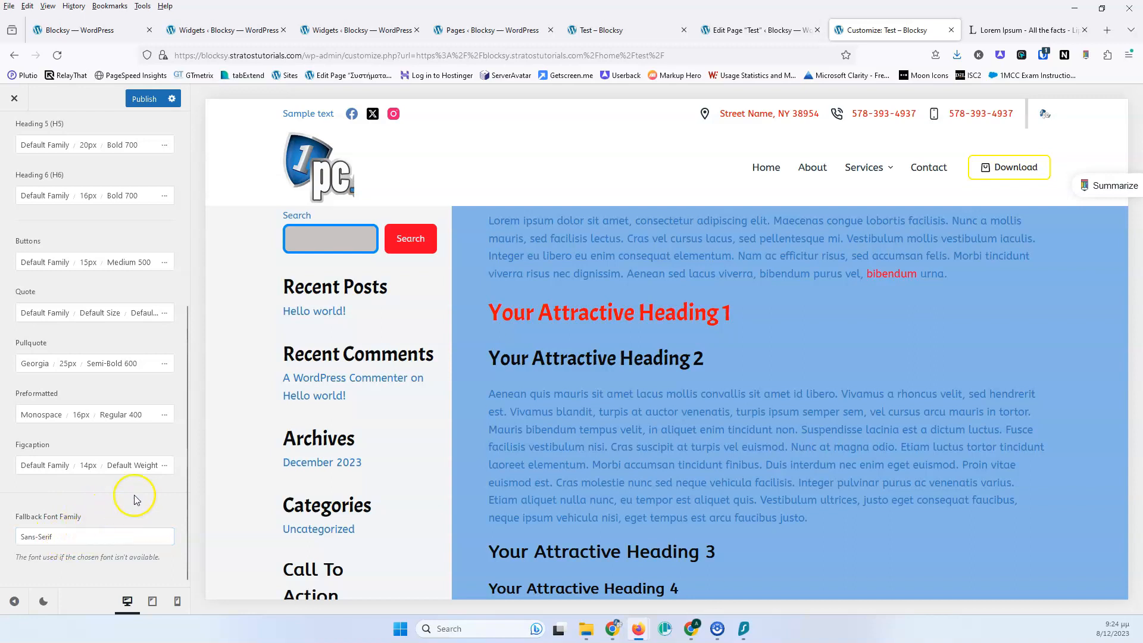
{"action": "scroll", "coordinate": [76, 268], "scroll_direction": "up", "scroll_amount": 5}
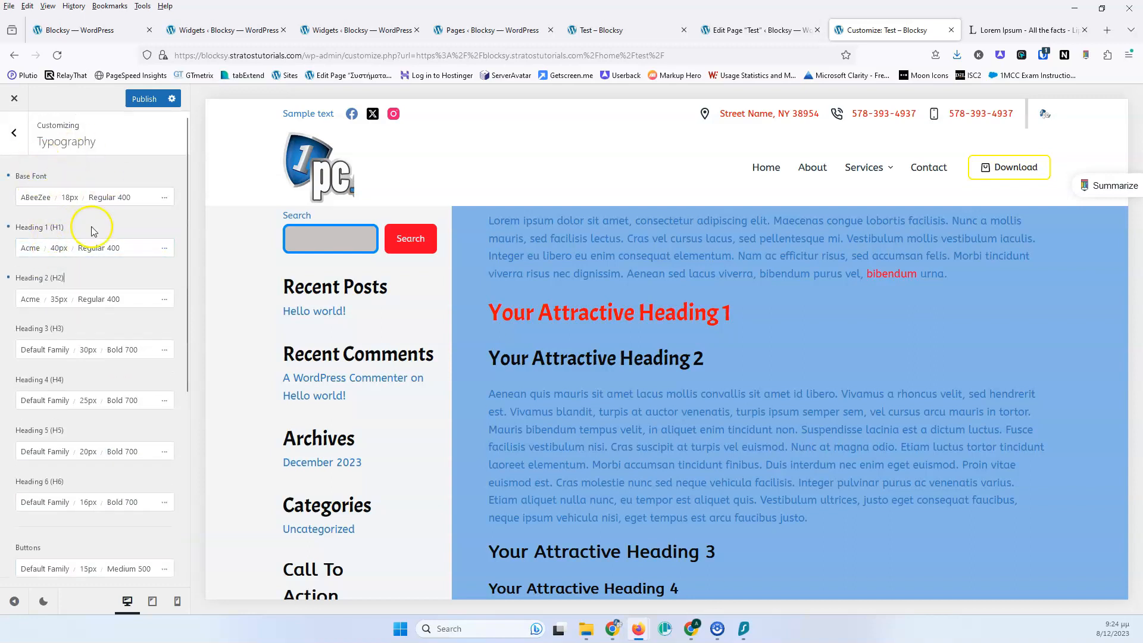
{"action": "scroll", "coordinate": [92, 224], "scroll_direction": "down", "scroll_amount": 5}
{"action": "scroll", "coordinate": [92, 224], "scroll_direction": "up", "scroll_amount": 5}
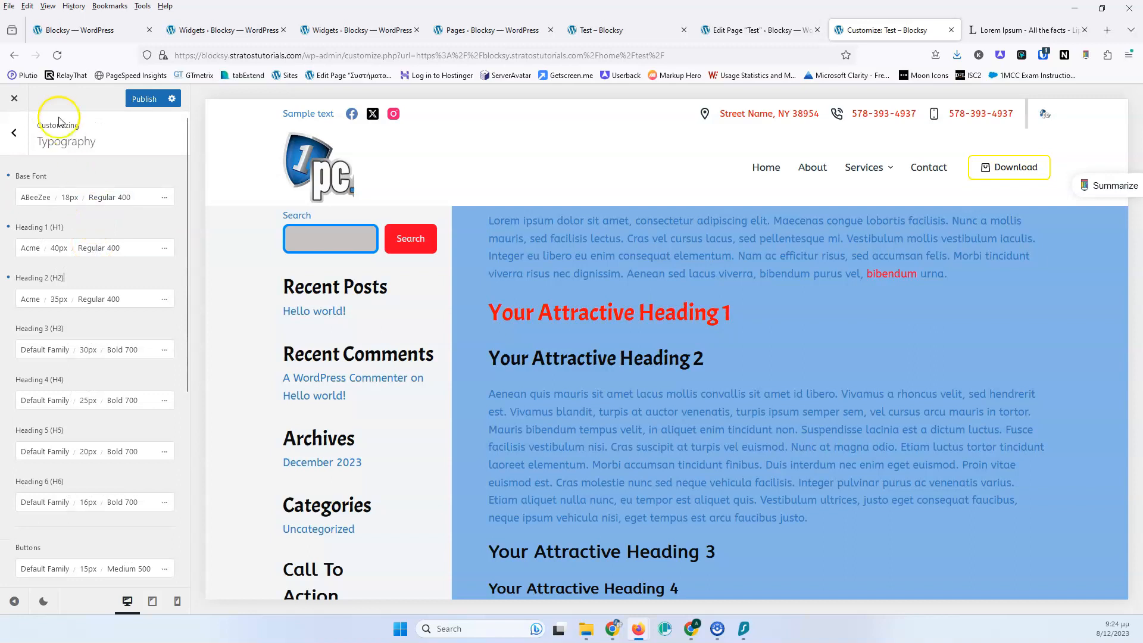
Open the Performance settings and read the Dynamic CSS Output description
{"action": "left_click", "coordinate": [14, 132]}
{"action": "left_click", "coordinate": [98, 398]}
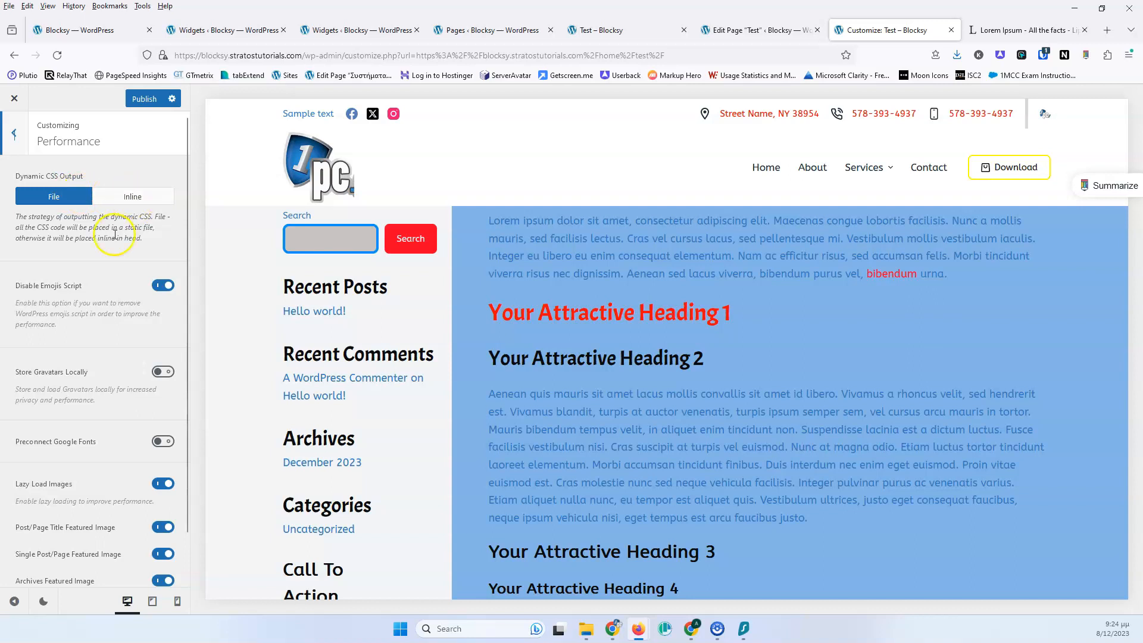
{"action": "left_click_drag", "start_coordinate": [146, 239], "coordinate": [33, 213]}
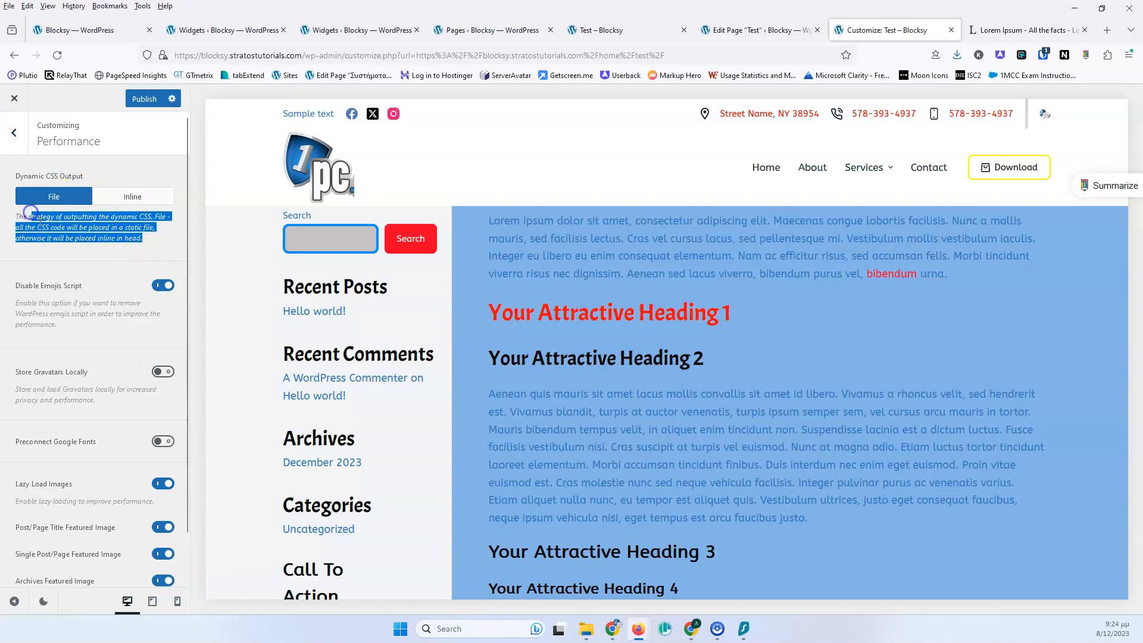
{"action": "left_click", "coordinate": [31, 212]}
{"action": "left_click_drag", "start_coordinate": [149, 239], "coordinate": [28, 217]}
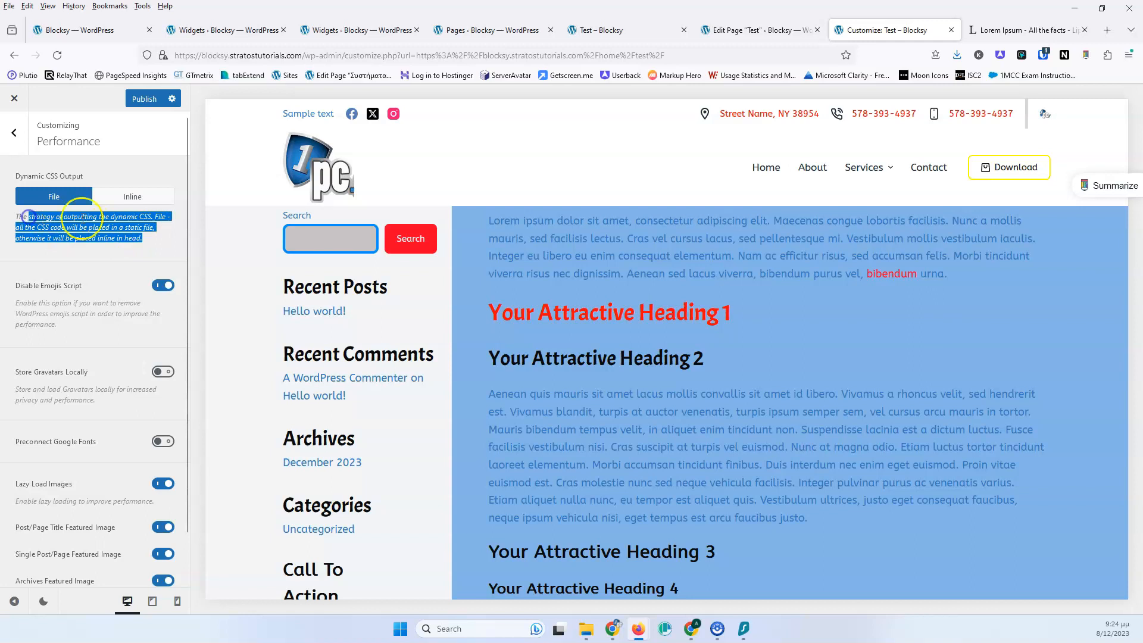
{"action": "left_click", "coordinate": [144, 176]}
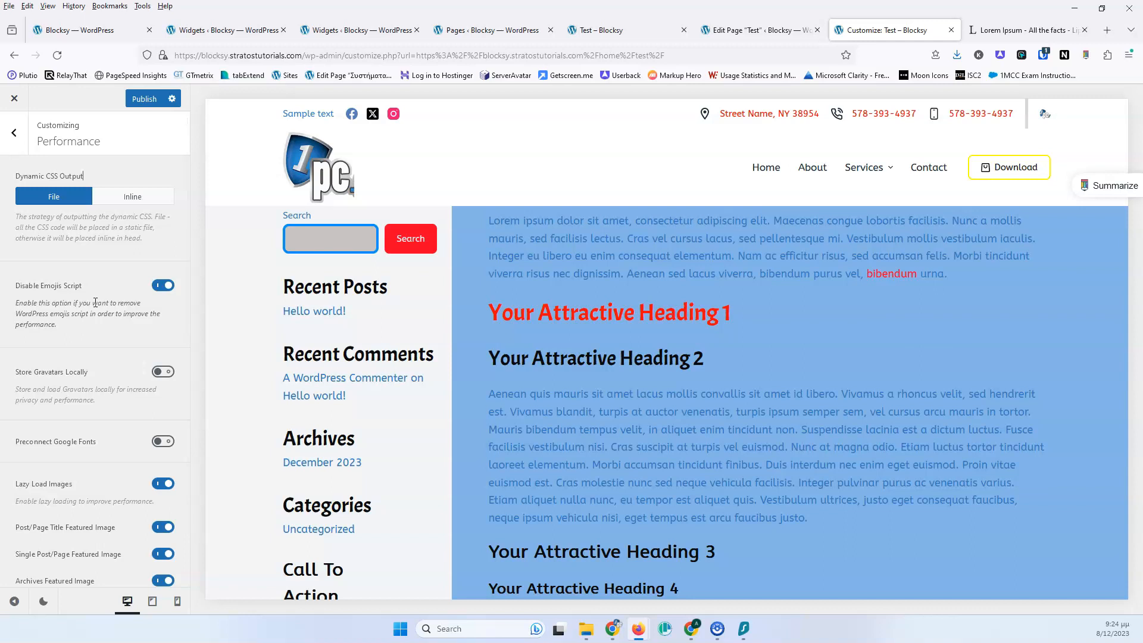
{"action": "scroll", "coordinate": [91, 314], "scroll_direction": "down", "scroll_amount": 1}
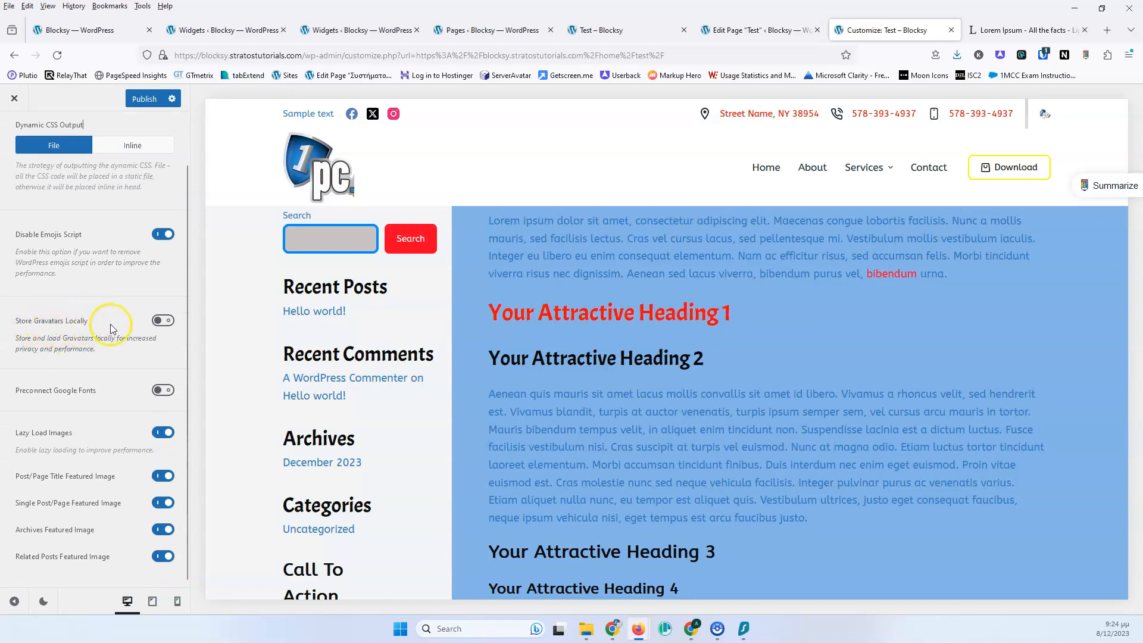
Enable Store Gravatars Locally, after briefly toggling Preconnect Google Fonts on and off
{"action": "left_click", "coordinate": [162, 321]}
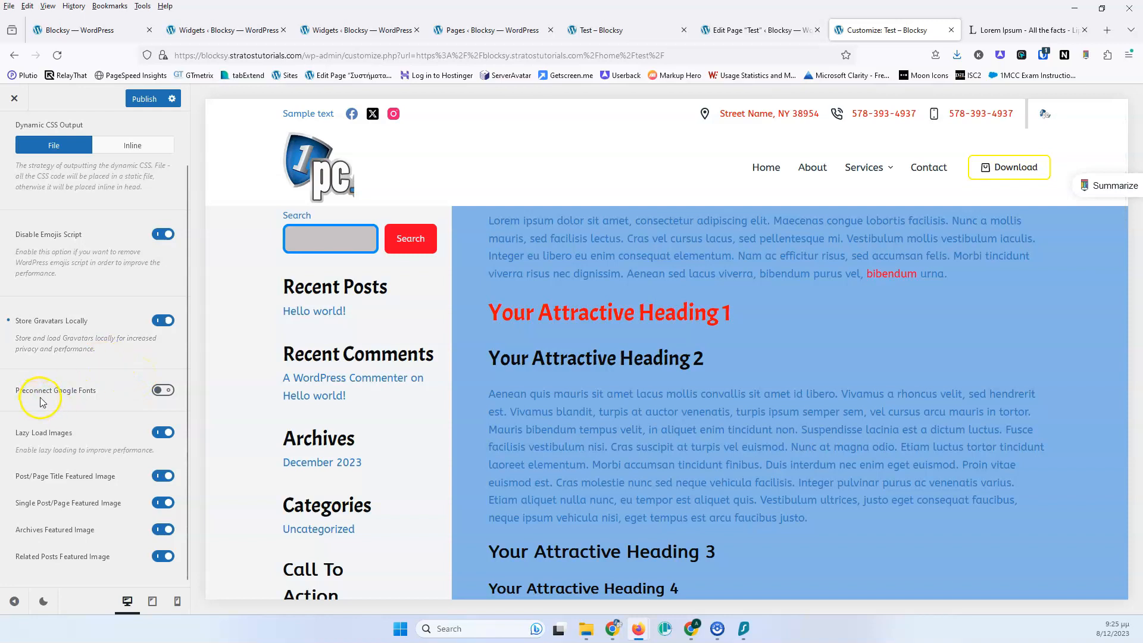
{"action": "left_click", "coordinate": [162, 391]}
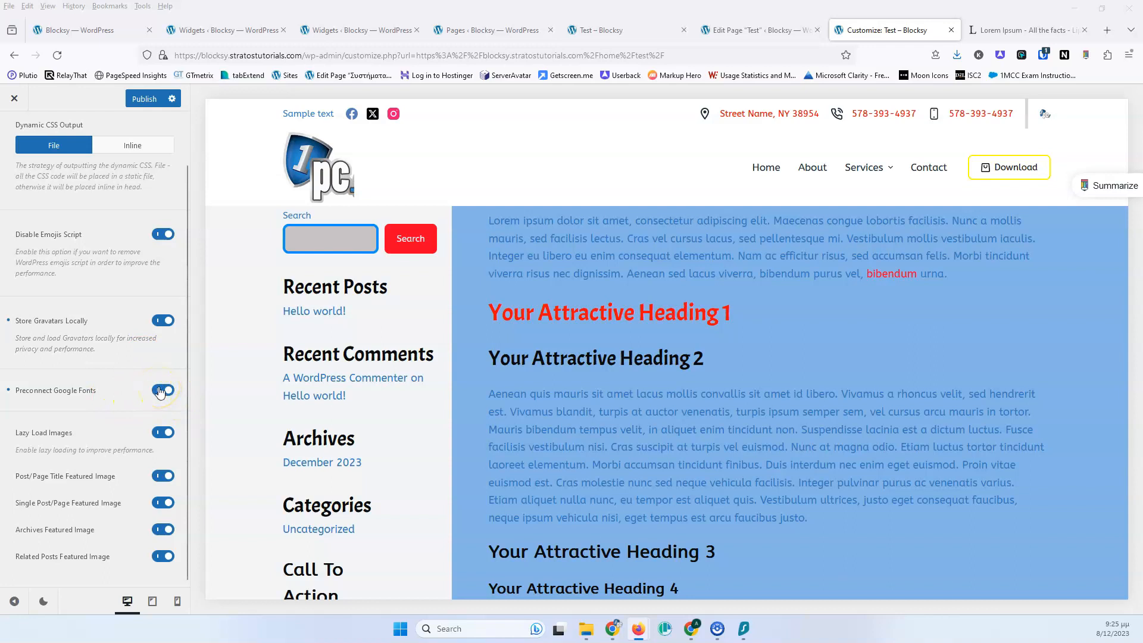
{"action": "left_click", "coordinate": [160, 391]}
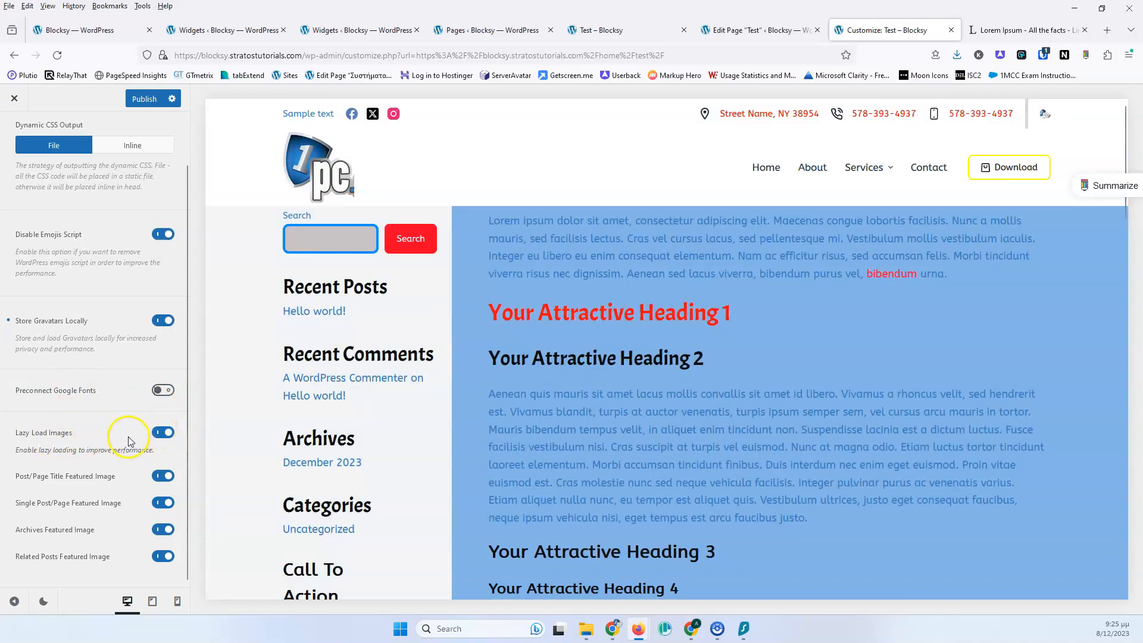
Scroll through the page preview and return to the main Customizer menu
{"action": "scroll", "coordinate": [562, 381], "scroll_direction": "down", "scroll_amount": 5}
{"action": "scroll", "coordinate": [561, 380], "scroll_direction": "down", "scroll_amount": 3}
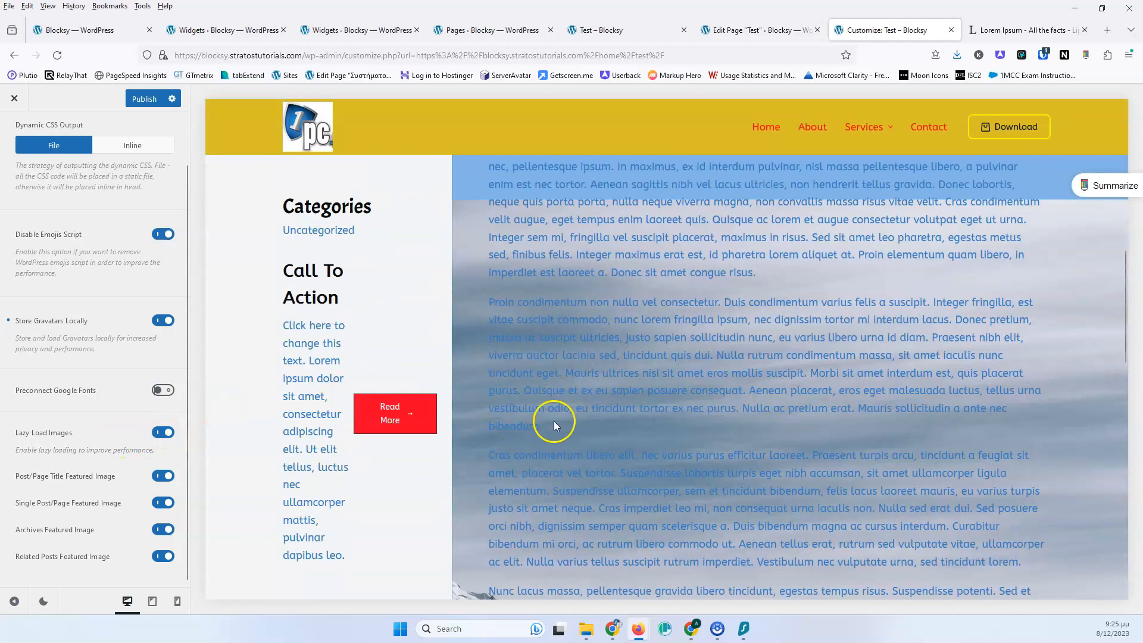
{"action": "scroll", "coordinate": [554, 420], "scroll_direction": "up", "scroll_amount": 4}
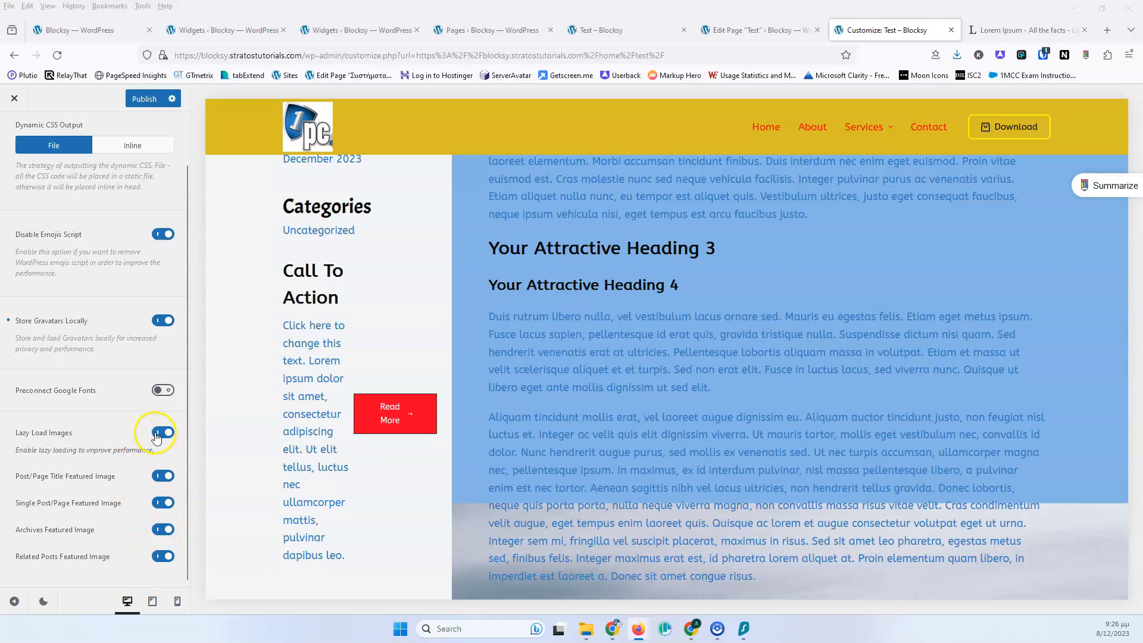
{"action": "scroll", "coordinate": [156, 437], "scroll_direction": "up", "scroll_amount": 2}
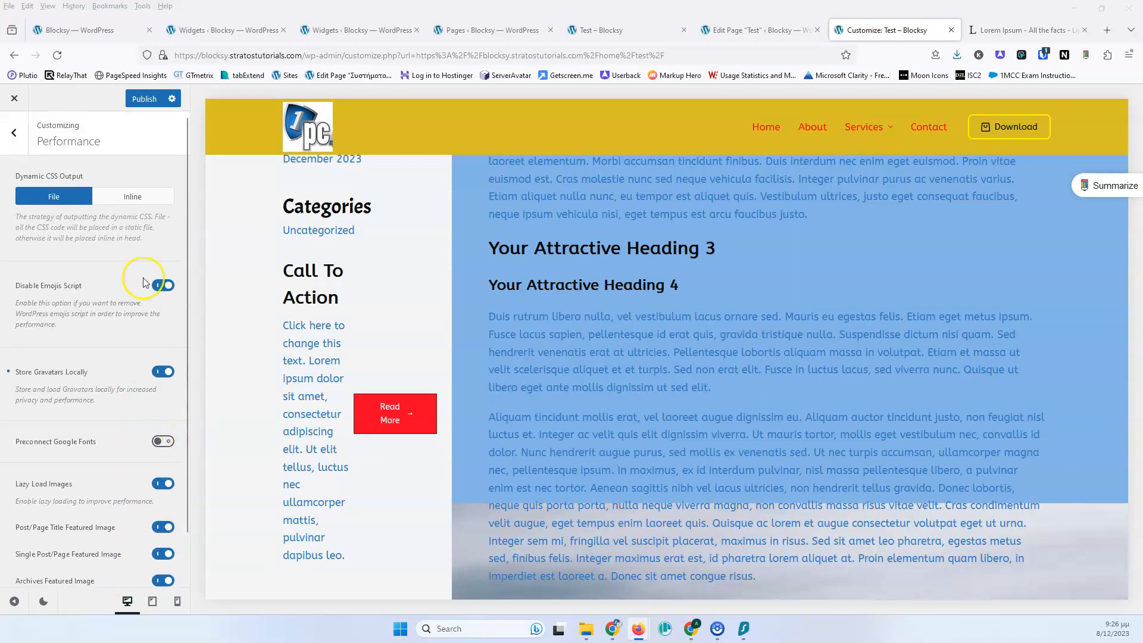
{"action": "left_click", "coordinate": [18, 137]}
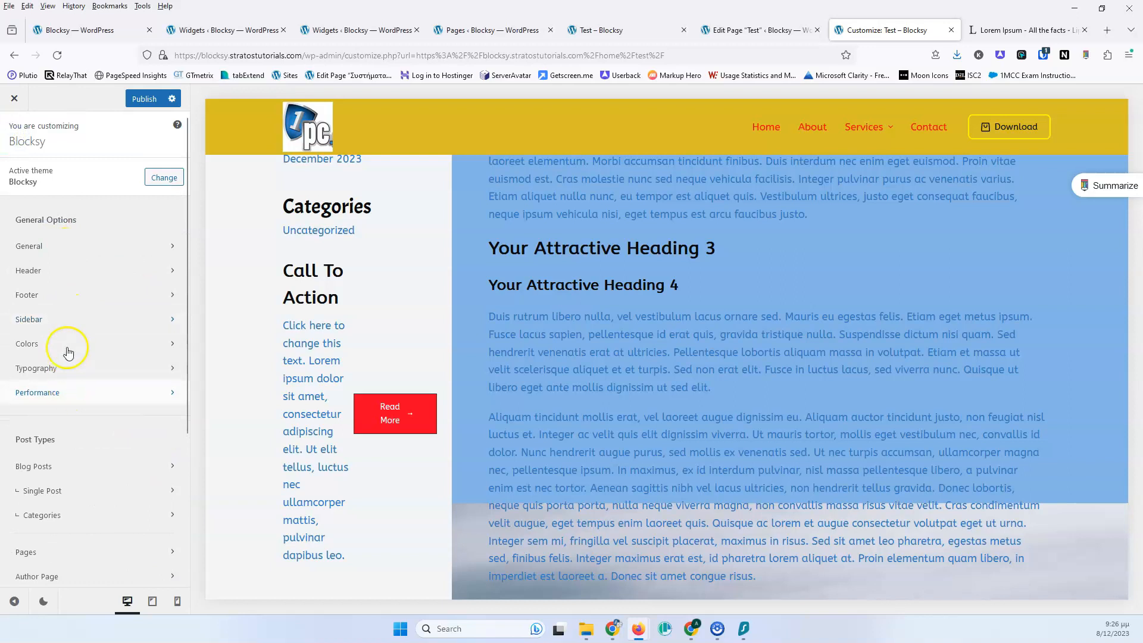